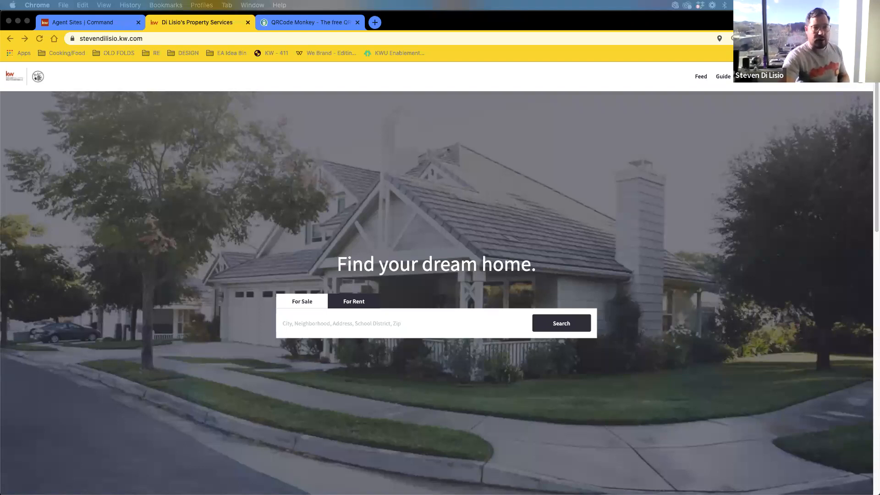
- Sign out of KW Command so the agent homepage shows as a public visitor sees it
key("super+Tab")
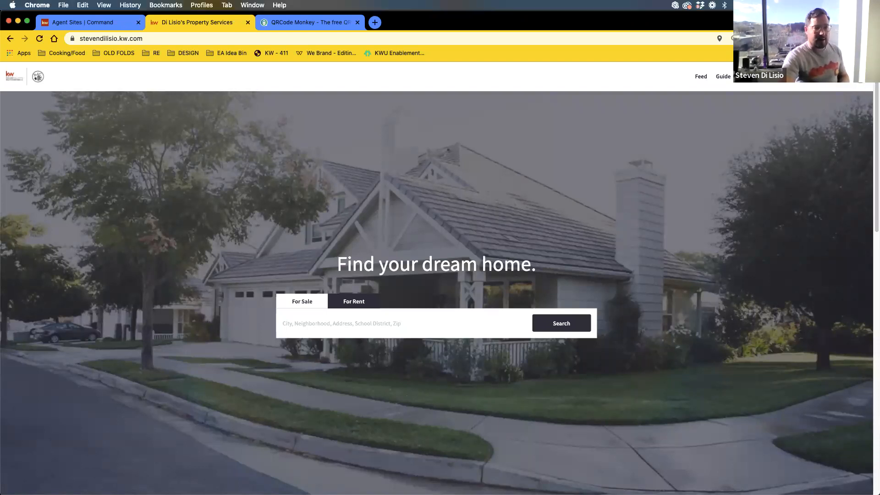
left_click(775, 76)
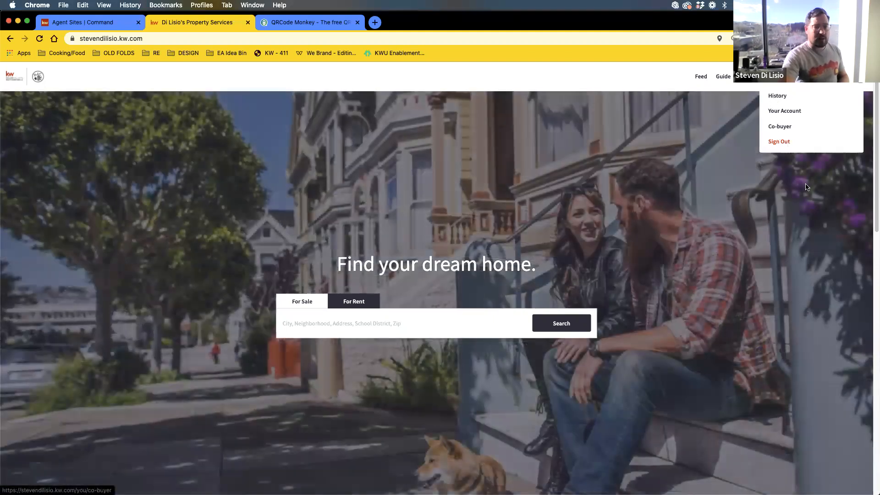
left_click(785, 145)
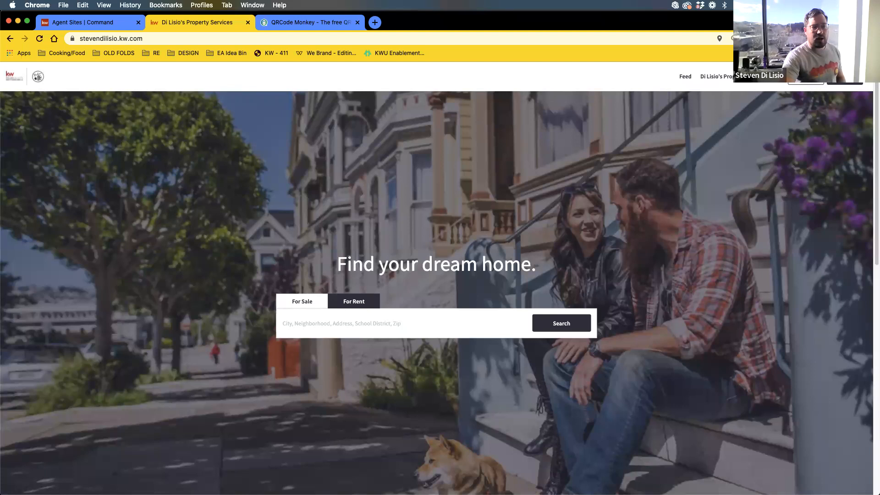
left_click(725, 82)
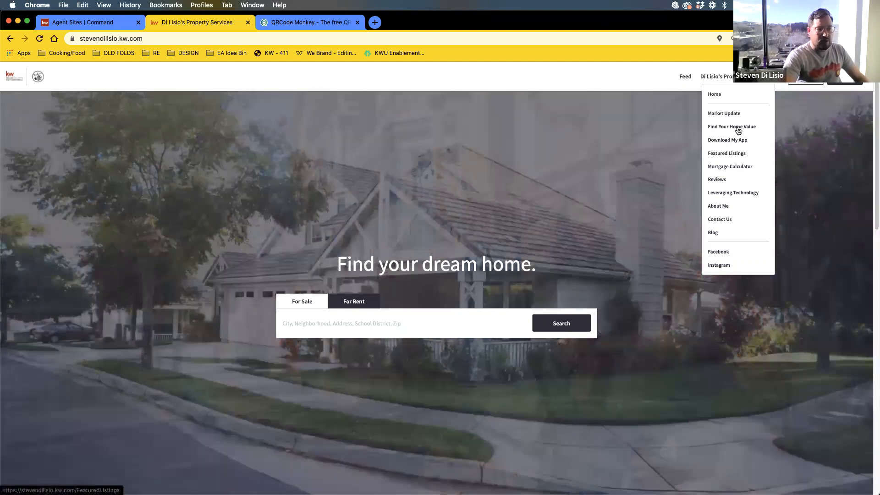
- Review the Find Your Home Value page and its Homebot widget
left_click(738, 129)
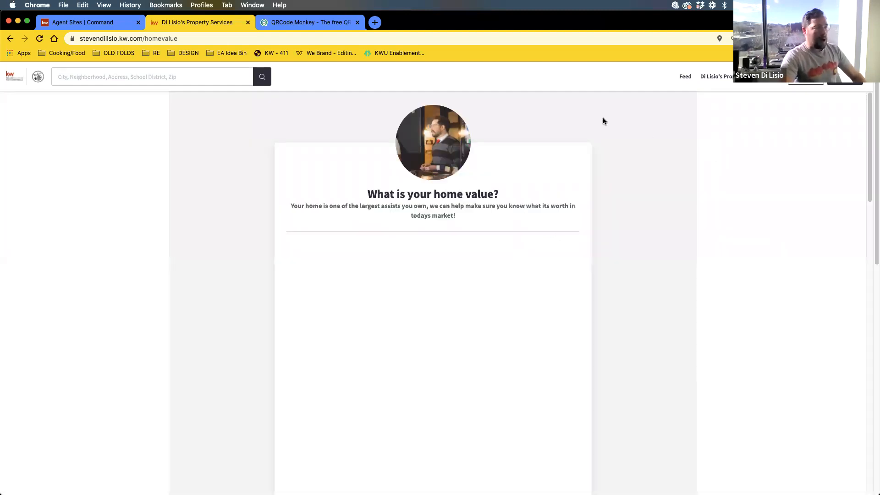
scroll(629, 207, "down", 3)
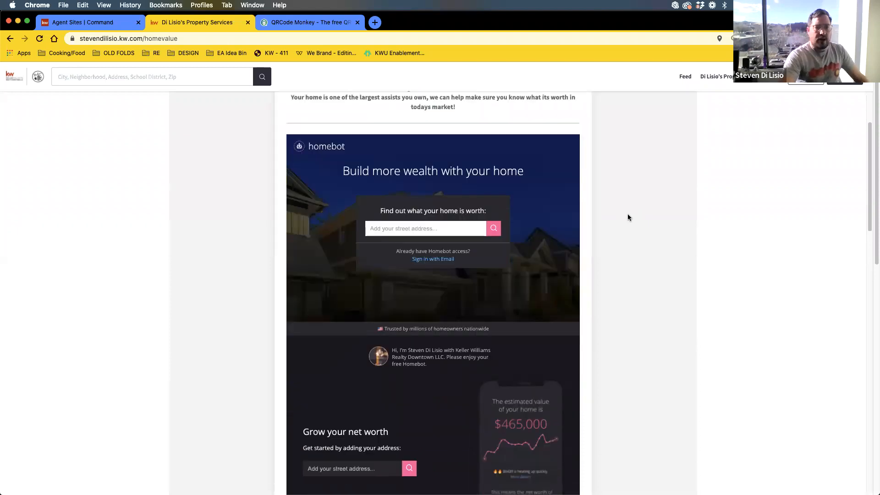
scroll(626, 219, "down", 5)
scroll(618, 214, "up", 2)
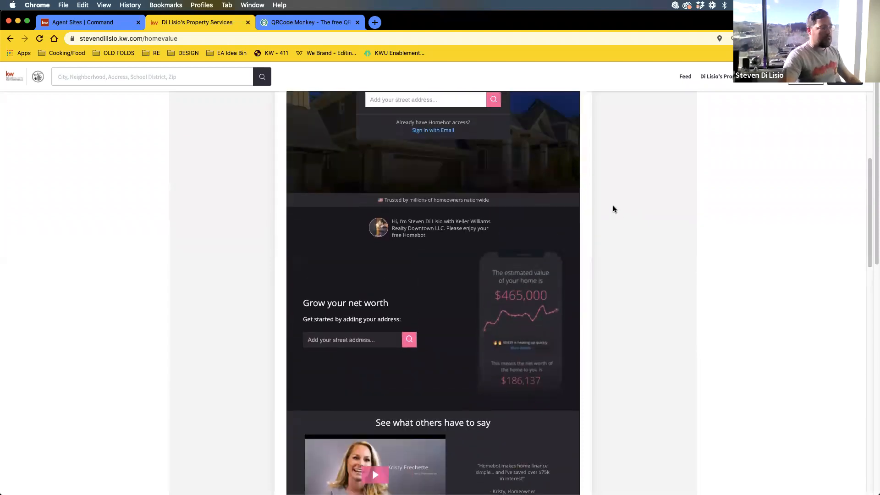
scroll(614, 202, "up", 6)
- View the Mortgage Calculator page showing a $300000 home at $1,685.20 monthly
left_click(713, 79)
left_click(737, 176)
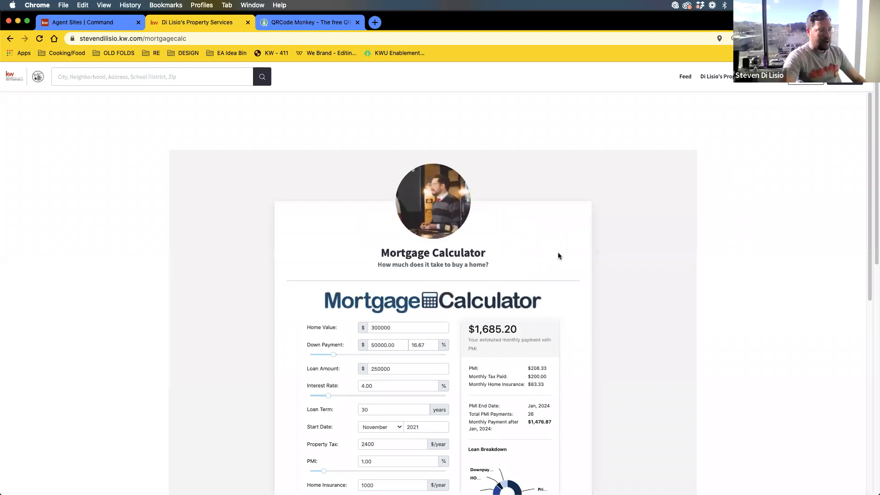
scroll(636, 257, "down", 4)
scroll(635, 255, "down", 2)
scroll(633, 255, "up", 6)
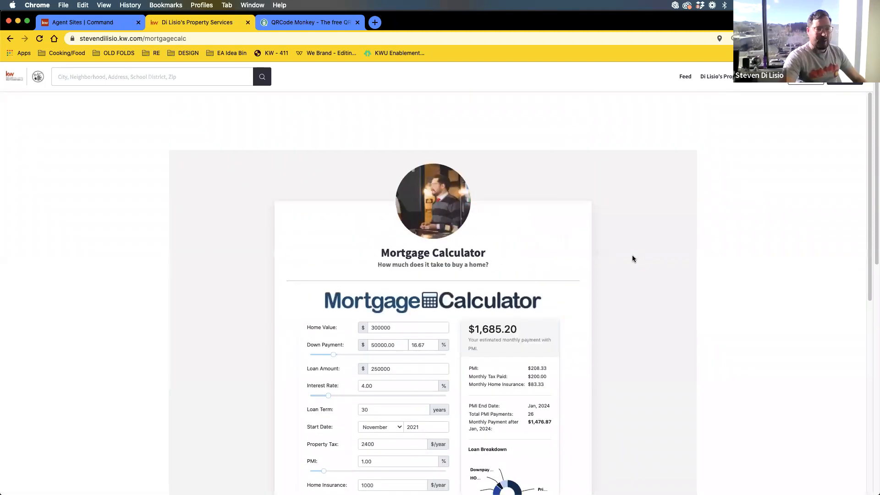
left_click(733, 84)
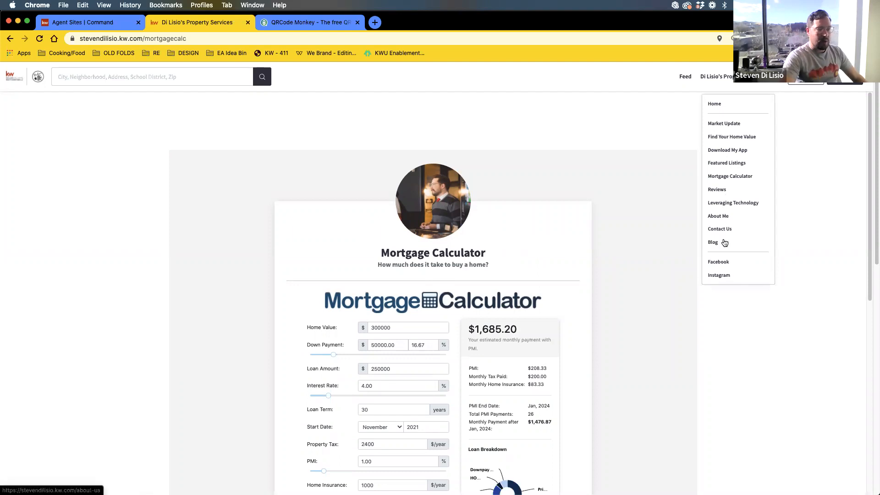
- Look at the Contact Us form, then return to Command's Agent Site Pages list
left_click(721, 230)
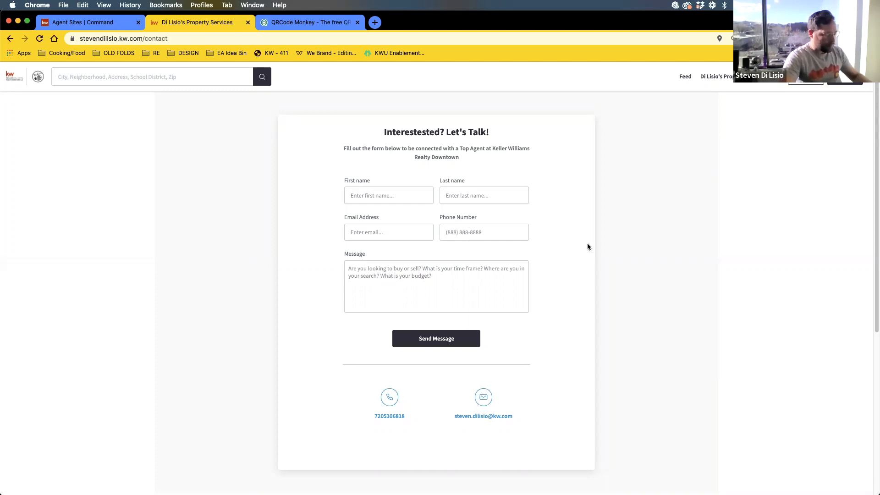
left_click(76, 21)
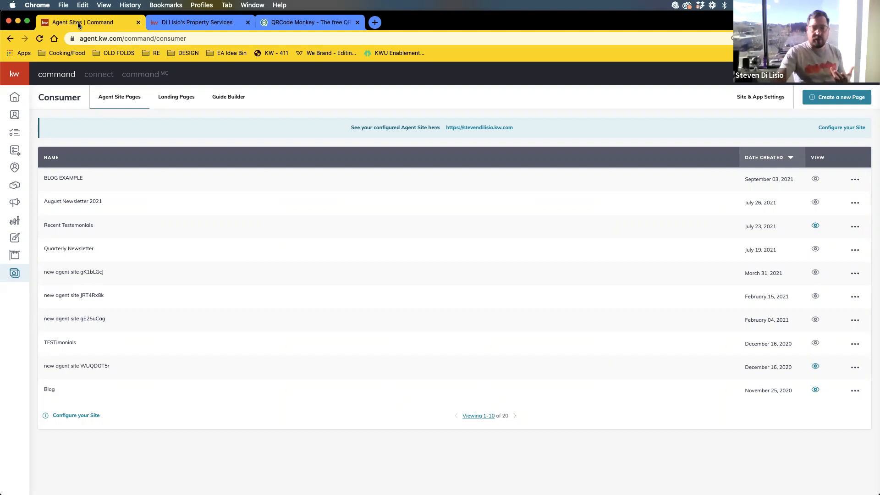
- Expand the Command sidebar labels, then go back to the agent site's contact form
left_click(12, 76)
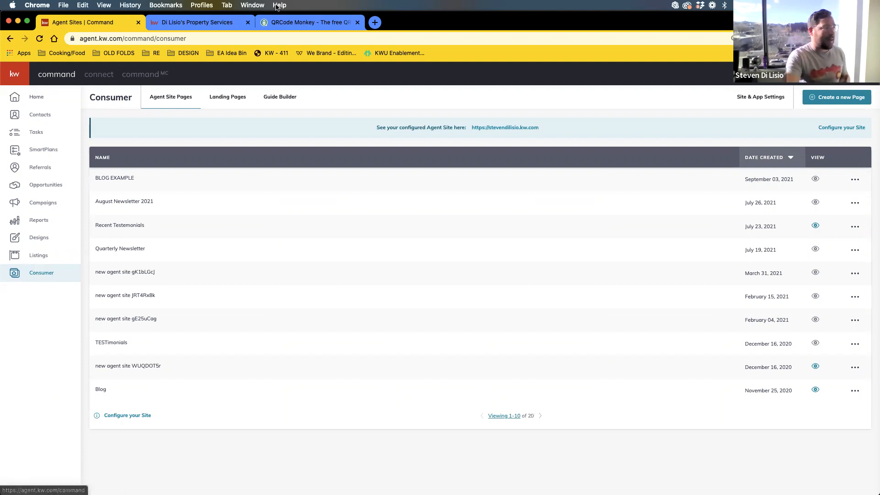
left_click(224, 23)
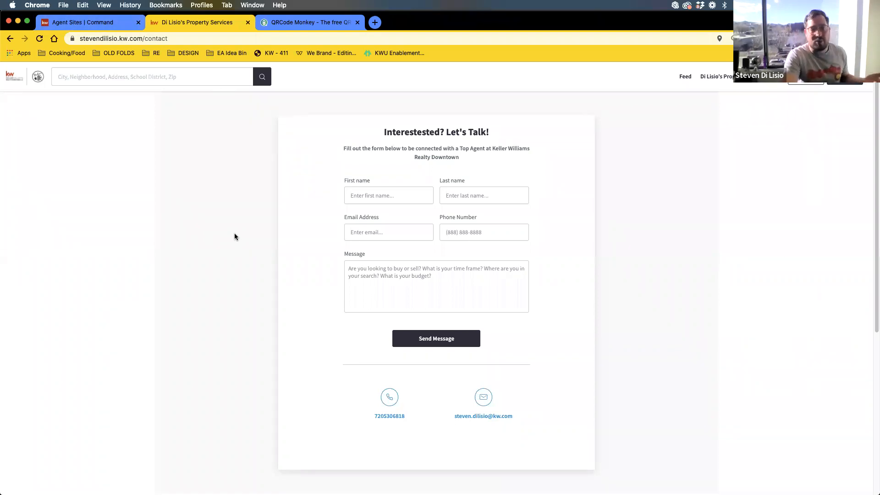
- Check the site's page list, then return to Command's 20-page Agent Site Pages list
left_click(716, 76)
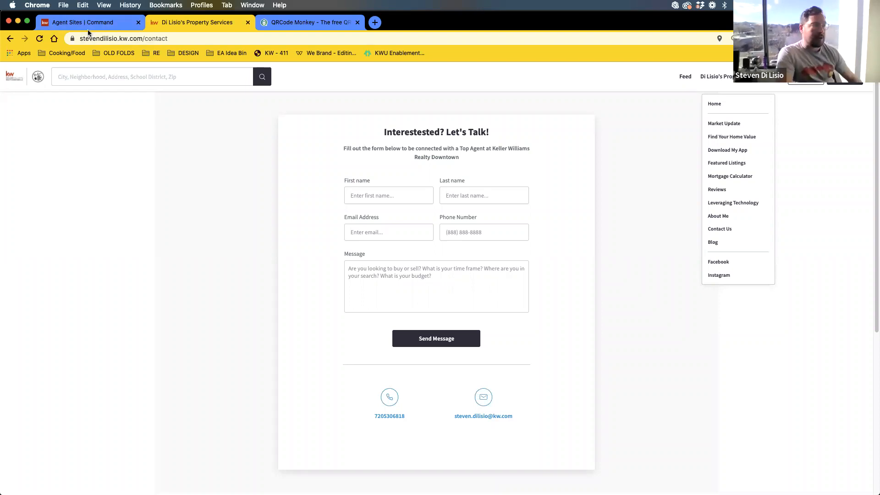
left_click(76, 22)
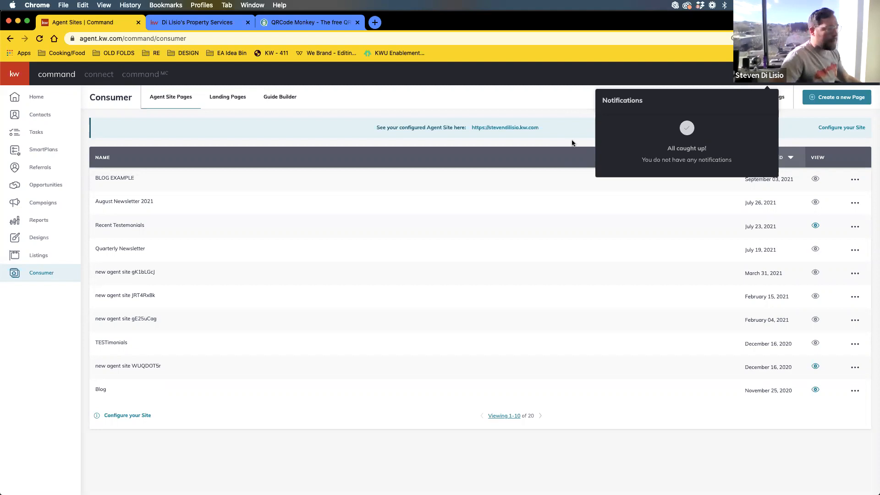
- Dismiss the notifications panel to reveal the Consumer Agent Site Pages list
left_click(451, 161)
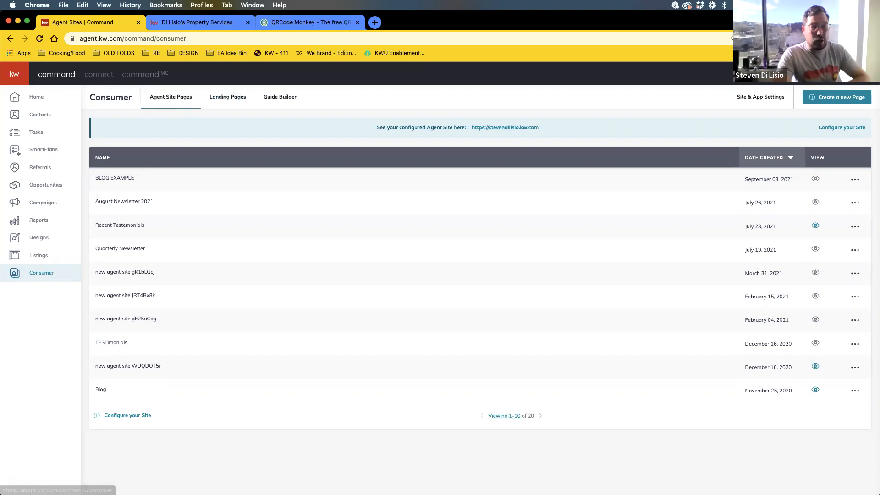
- Browse the live agent site's Reviews page and then its Contact Us page
left_click(201, 22)
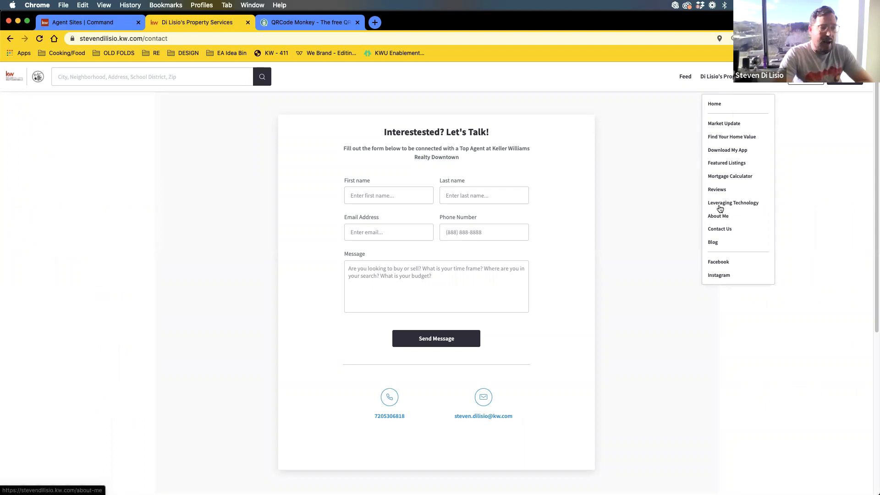
left_click(718, 191)
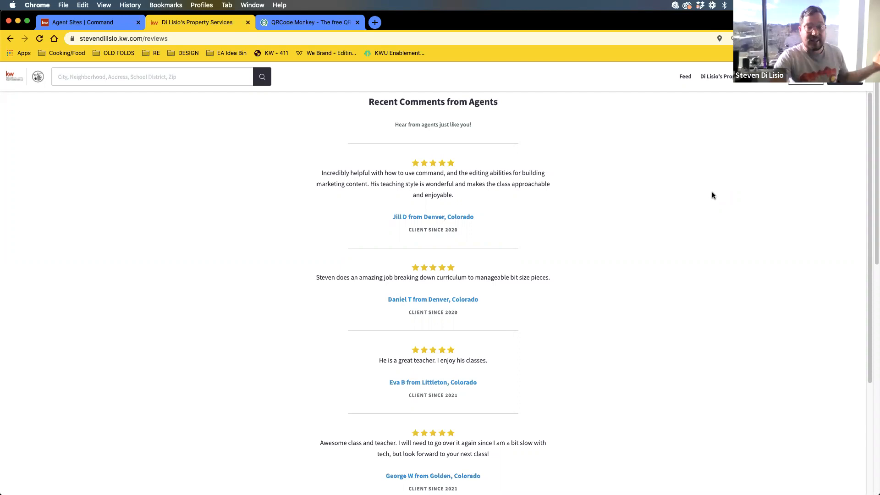
scroll(480, 283, "down", 10)
scroll(481, 284, "up", 10)
scroll(480, 287, "down", 3)
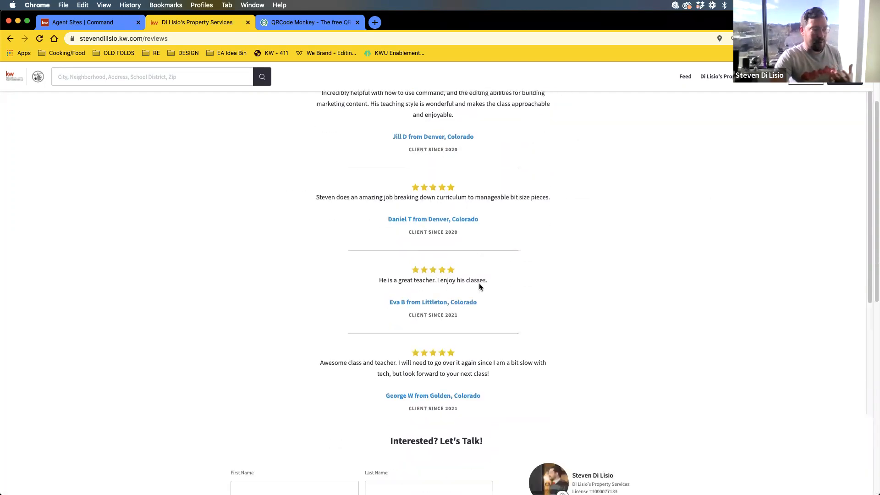
scroll(495, 285, "up", 3)
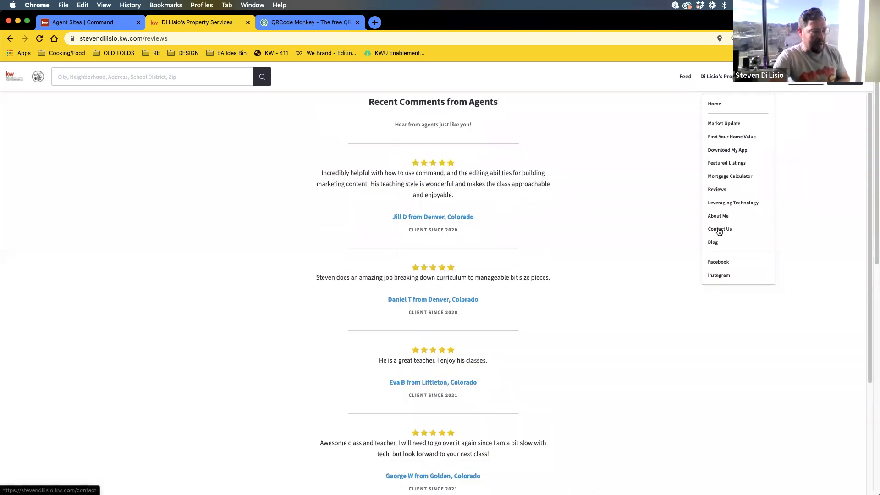
left_click(717, 230)
scroll(694, 255, "down", 6)
scroll(694, 259, "up", 6)
- Cycle through the past-client testimonials on the About Me page, then return to Command
mouse_move(741, 78)
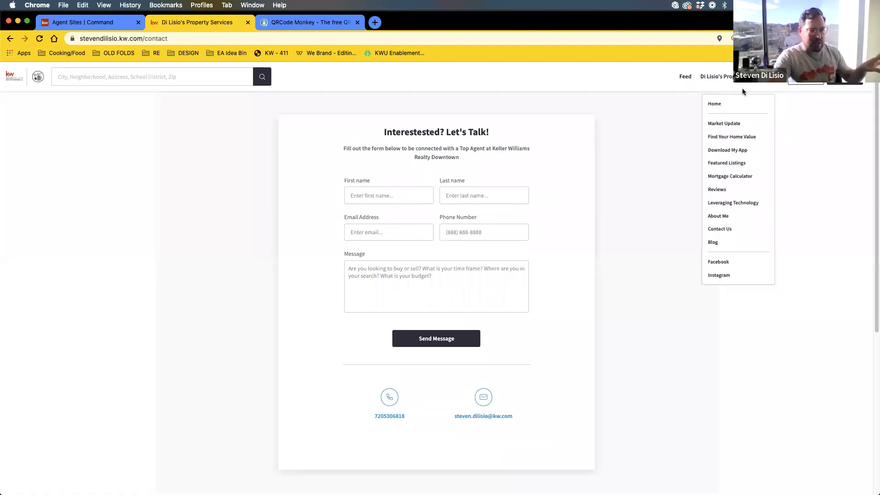
left_click(725, 216)
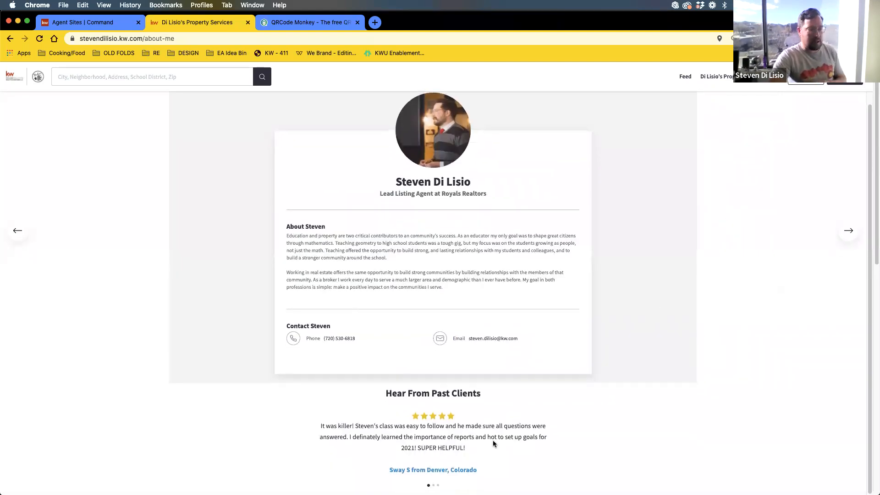
left_click(855, 233)
left_click(855, 232)
left_click(855, 233)
left_click(855, 233)
left_click(855, 233)
left_click(855, 232)
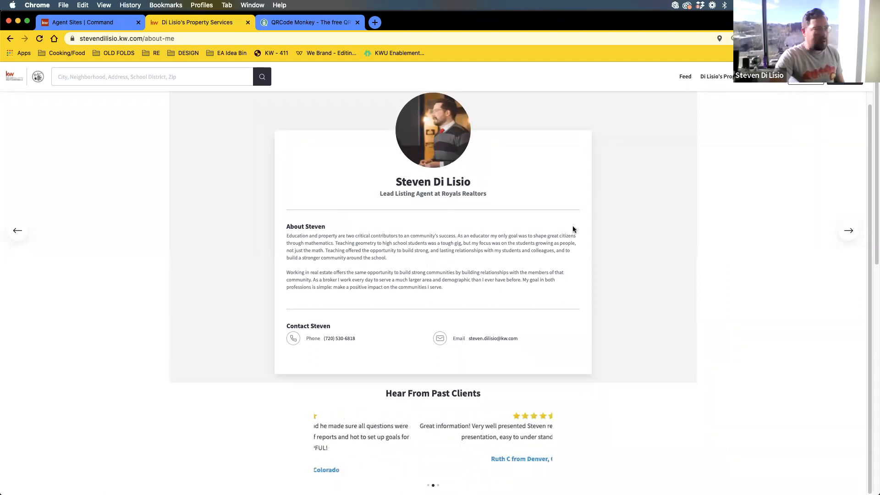
scroll(551, 254, "up", 1)
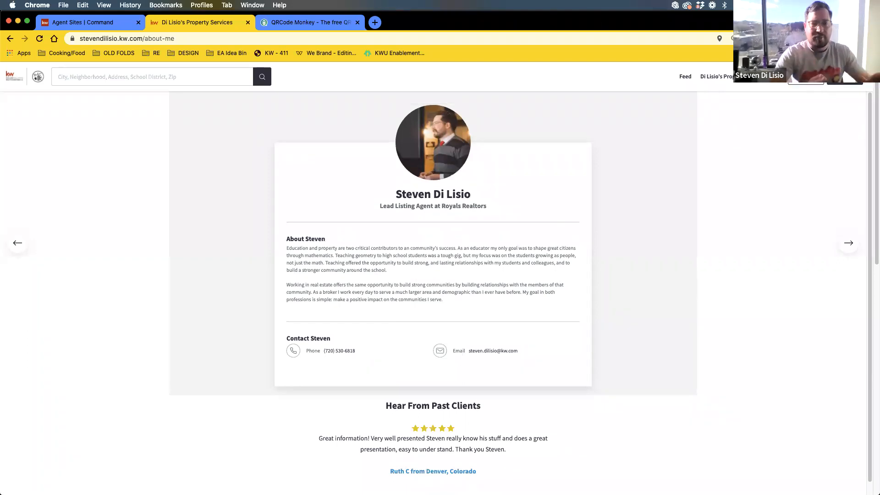
left_click(99, 27)
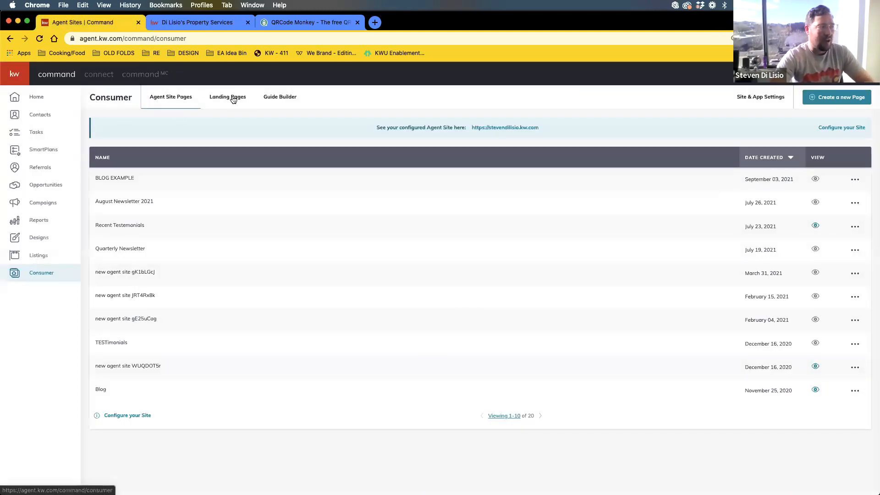
- Show the Landing Pages list of 65 pages, newest being Kiowa Home Page
left_click(232, 100)
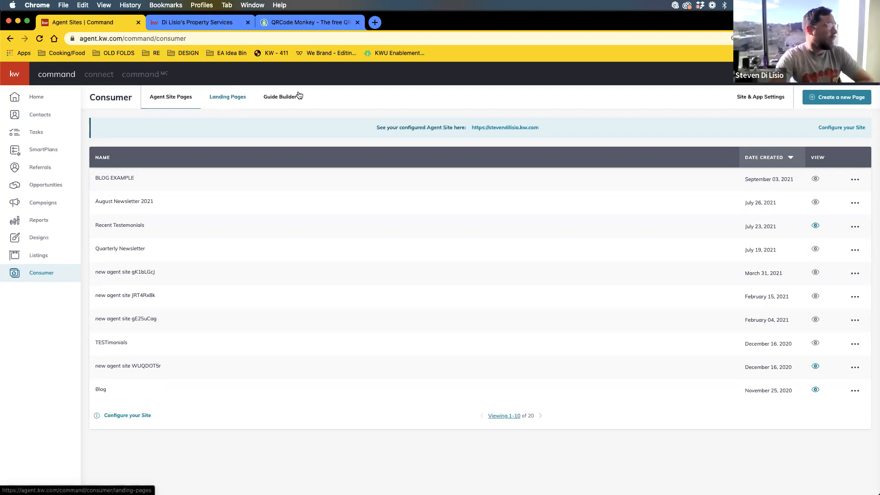
left_click(228, 97)
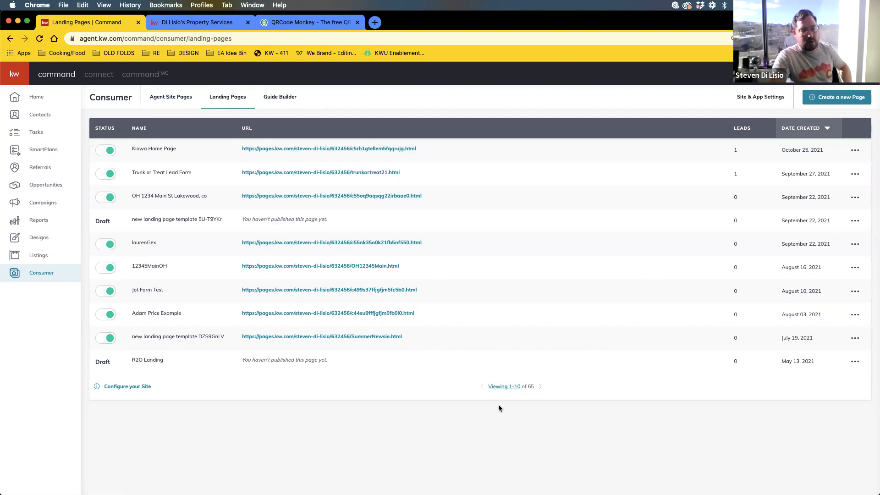
left_click(509, 387)
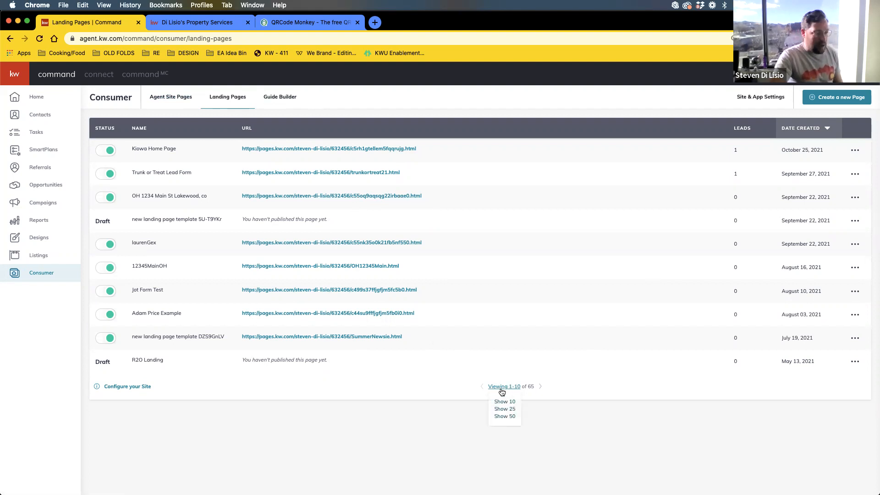
left_click(609, 442)
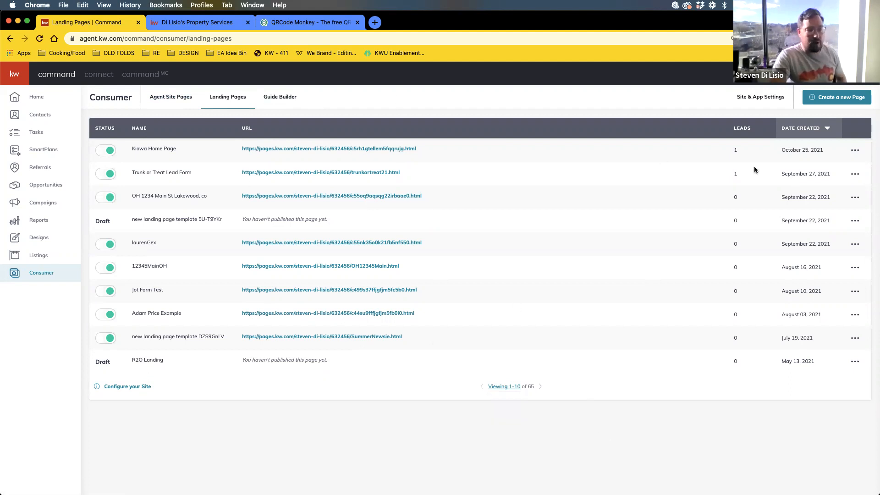
double_click(735, 150)
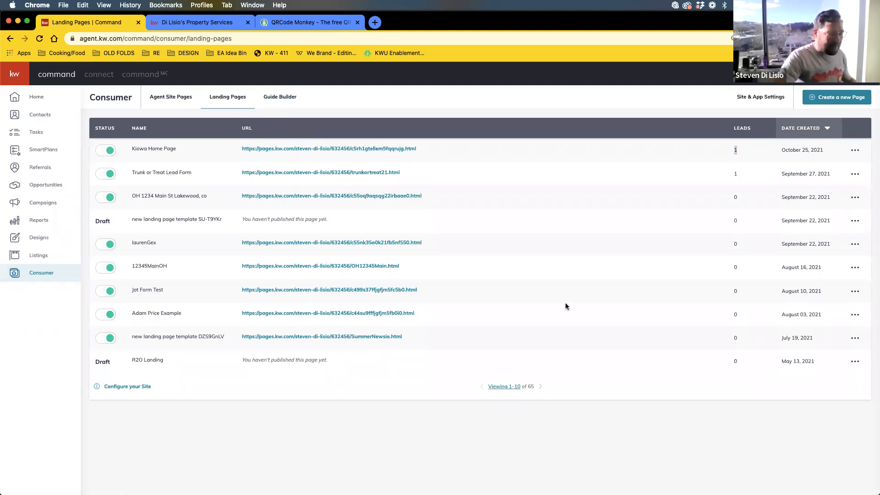
left_click(855, 150)
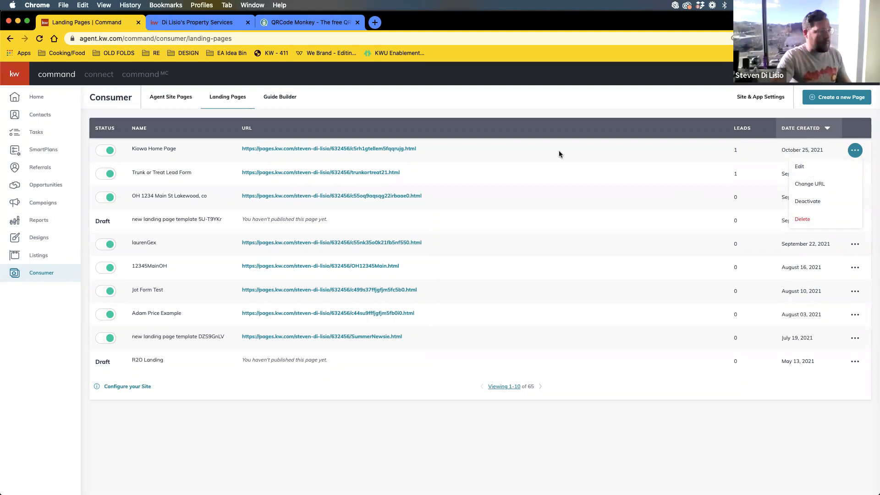
left_click(595, 116)
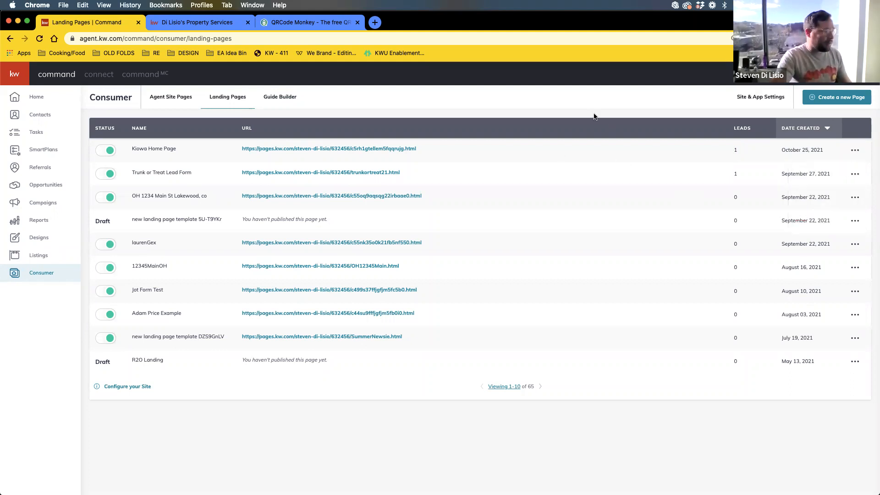
- Create a new page as a lead-generation landing page and open it in the editor
left_click(846, 99)
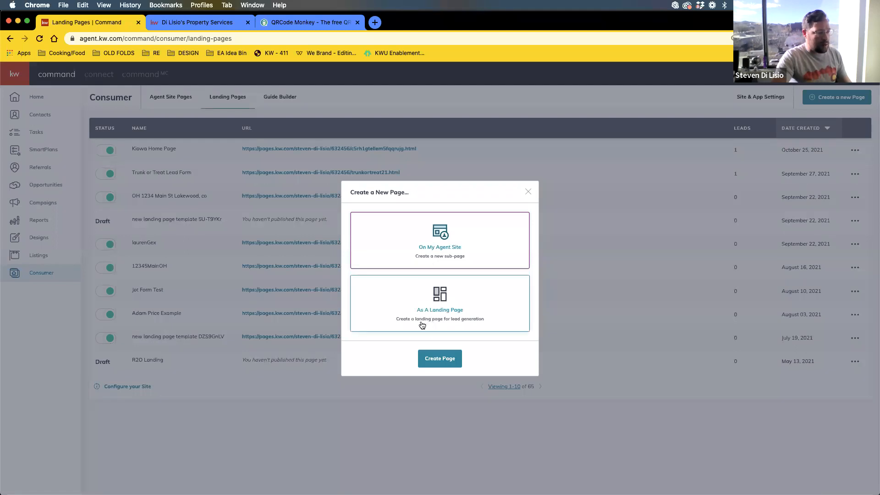
left_click(473, 309)
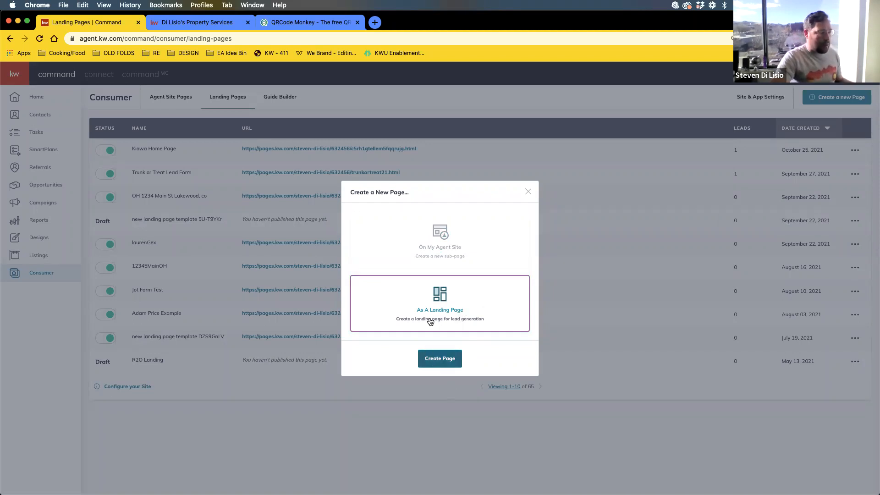
left_click(430, 361)
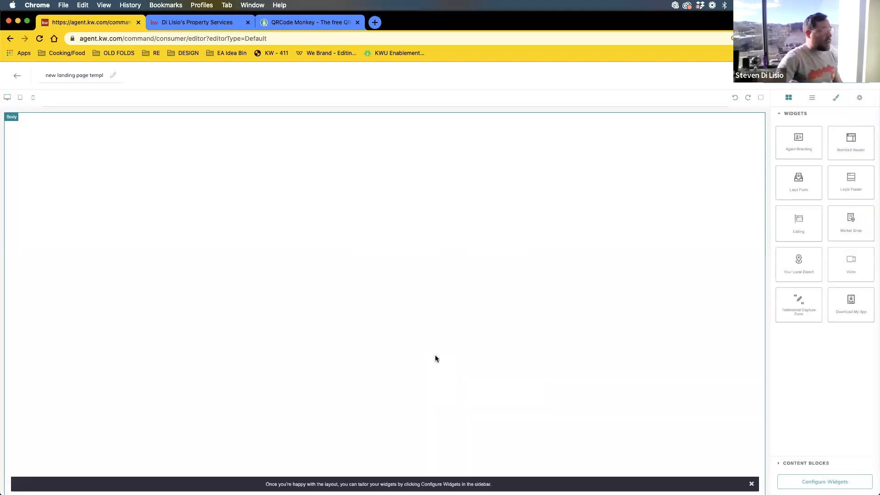
- Replace the default title with 'December Give Away Lead Form'
left_click(89, 76)
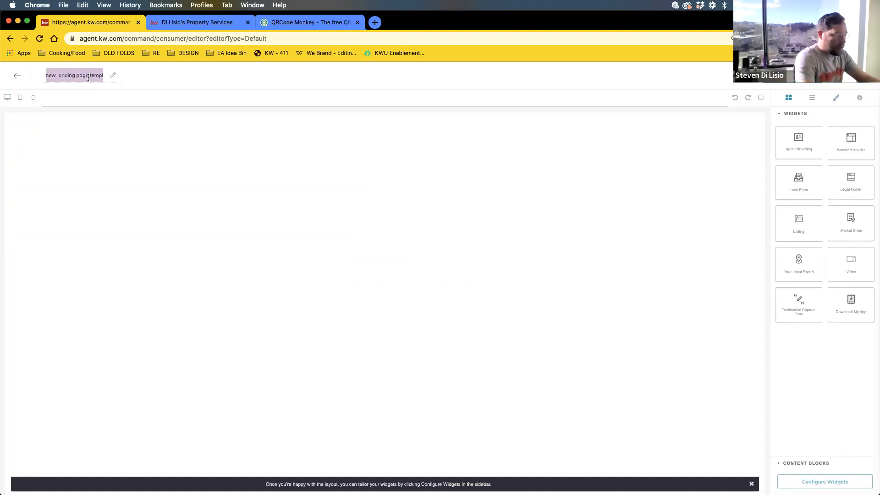
type("Dece")
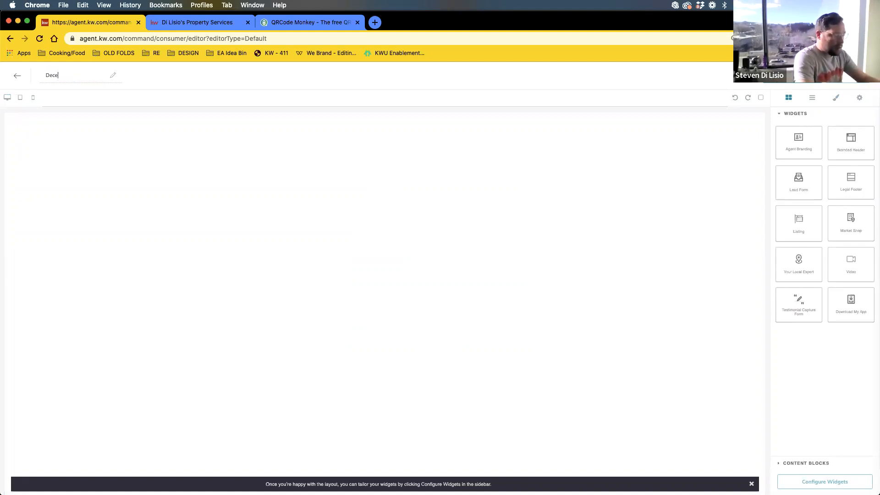
type("mber Giv")
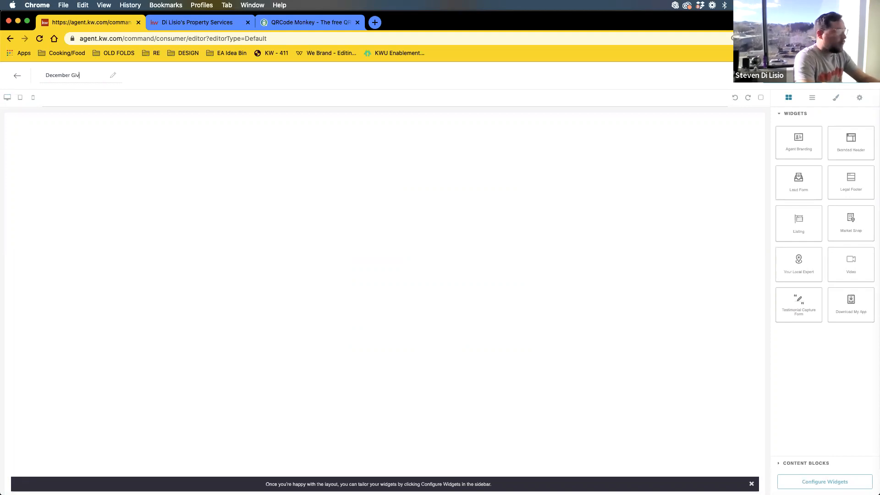
type("e Away Lead")
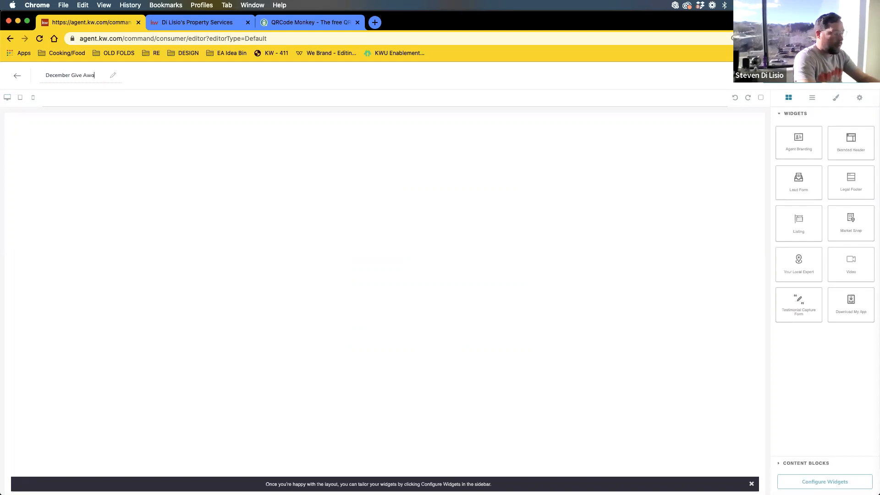
type(" Form")
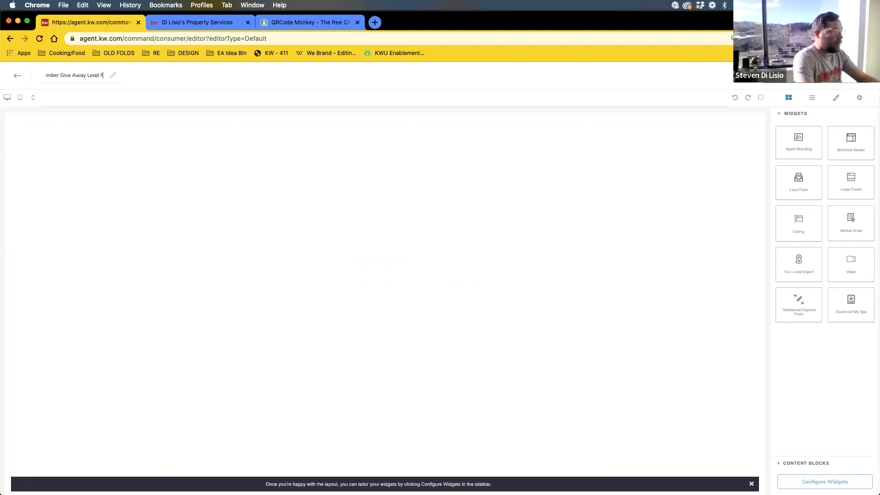
left_click(259, 220)
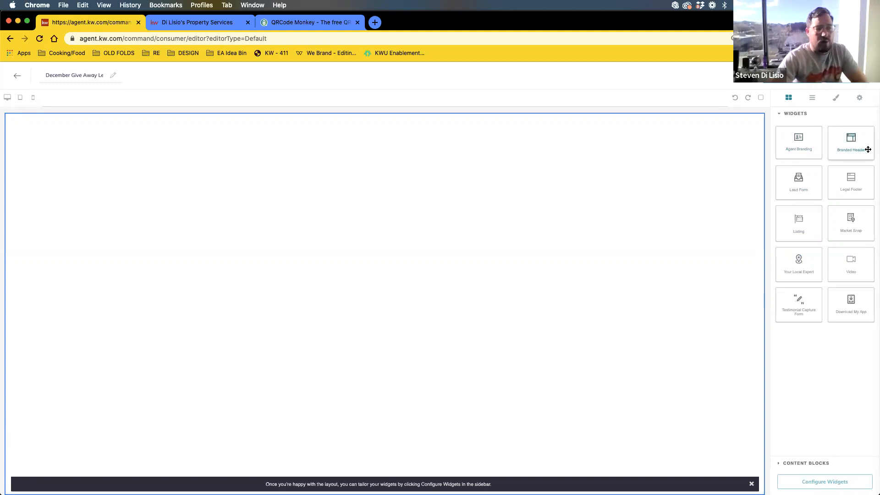
- Add a Branded Header at the page top, then try an Agent Branding block below it and delete it
left_click_drag(863, 149, 405, 140)
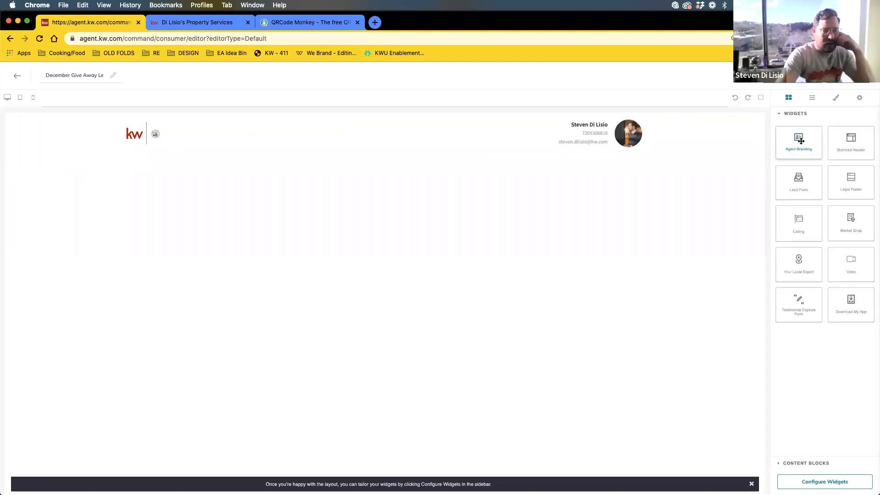
left_click_drag(801, 141, 334, 192)
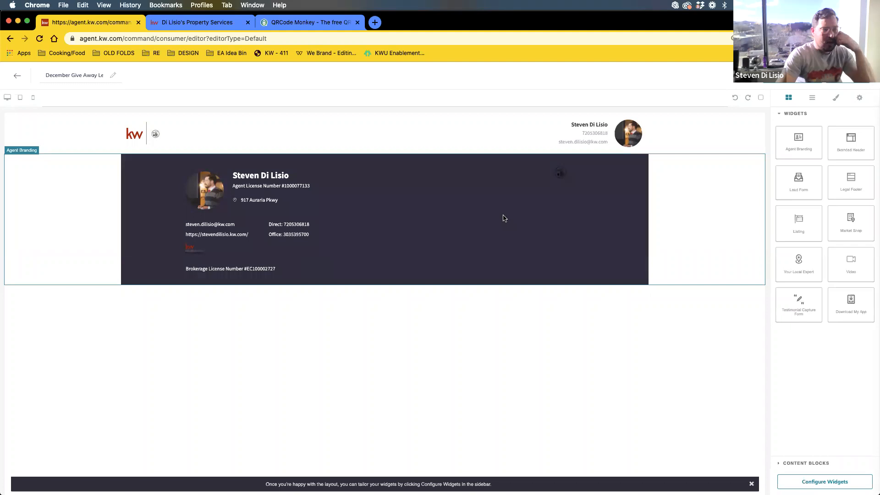
left_click(737, 210)
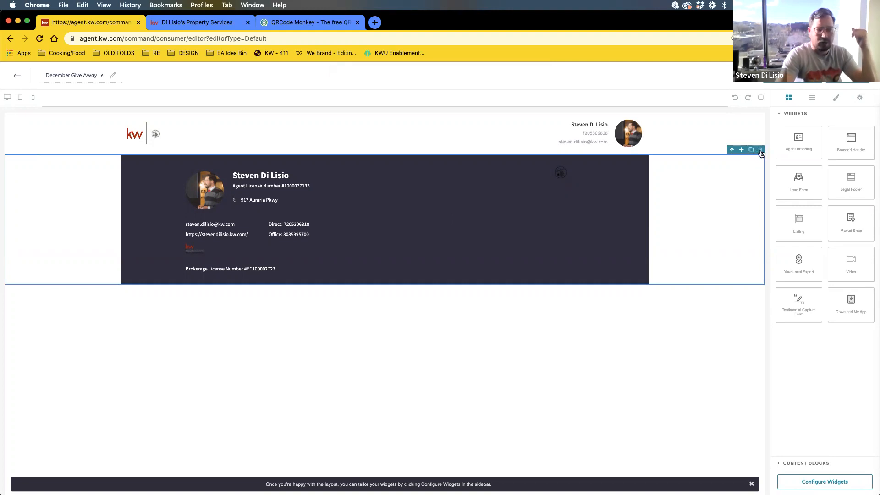
left_click(761, 152)
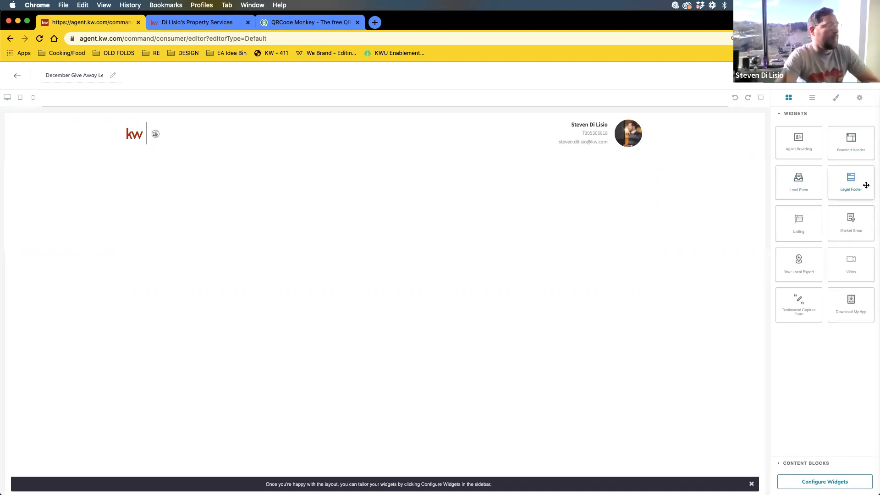
- Place a Legal Footer widget on the canvas below the branded header
left_click_drag(866, 185, 394, 258)
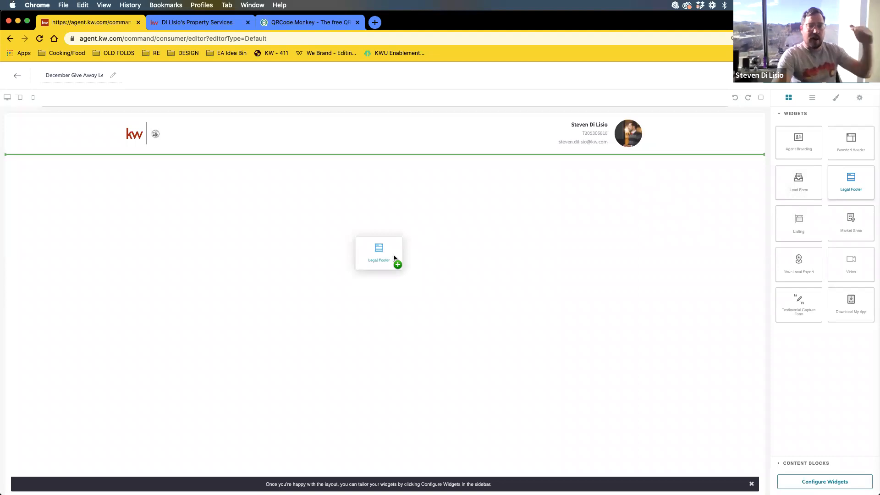
left_click_drag(393, 257, 394, 257)
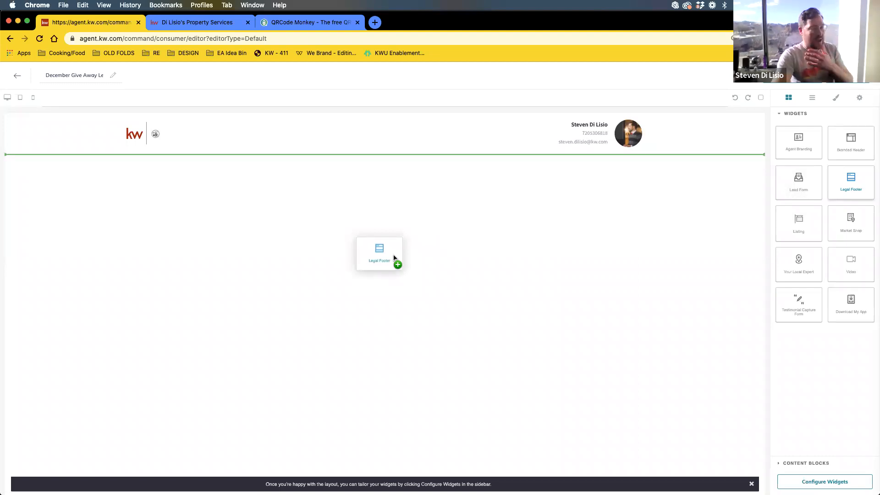
left_click_drag(393, 258, 387, 169)
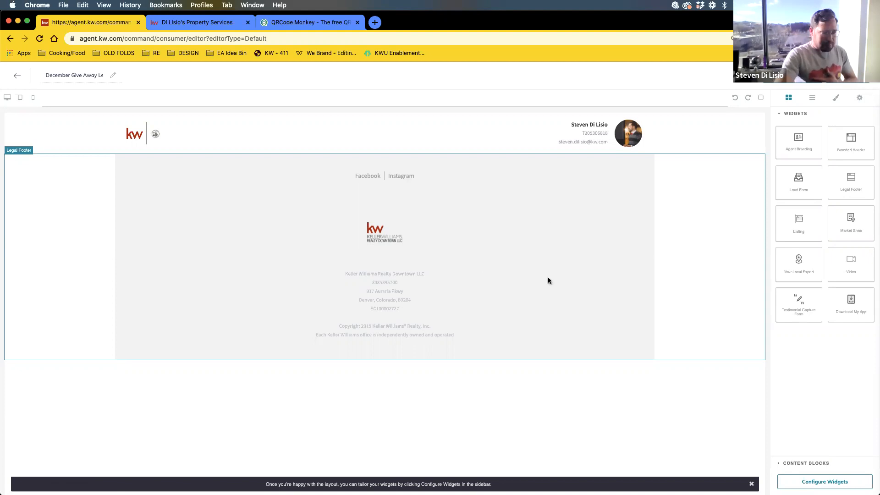
- Add a Lead Form widget below the header, above the footer
left_click_drag(797, 184, 367, 154)
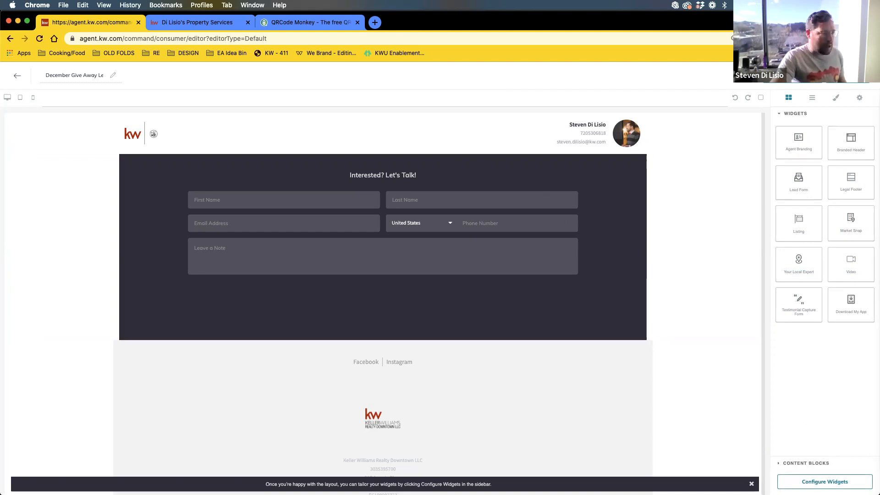
- Open Configure Widgets and bring up the Branded Header's settings panel
left_click(825, 481)
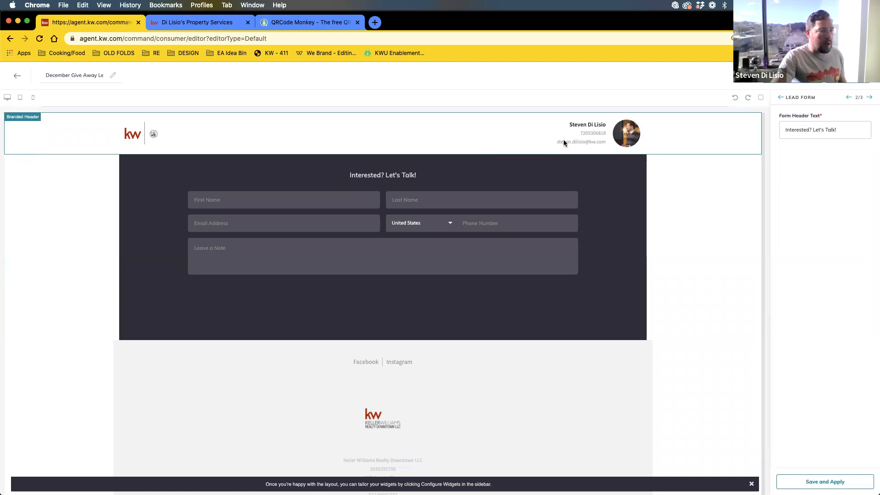
left_click(782, 97)
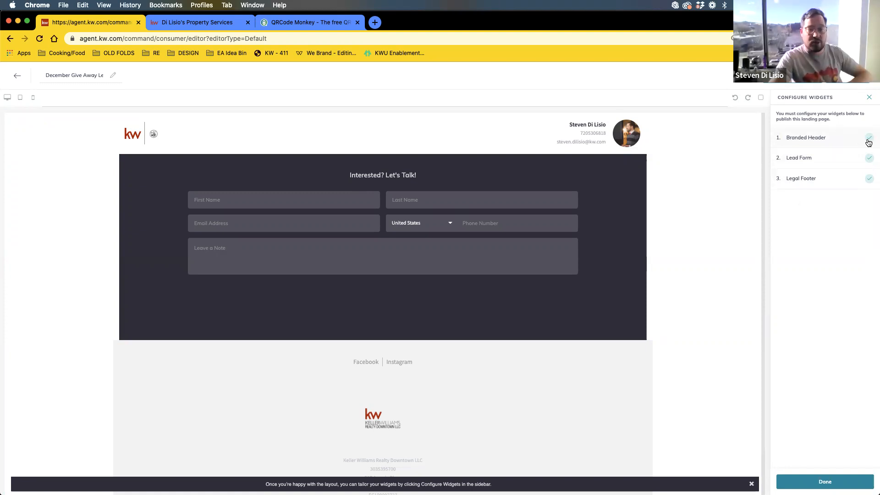
left_click(822, 141)
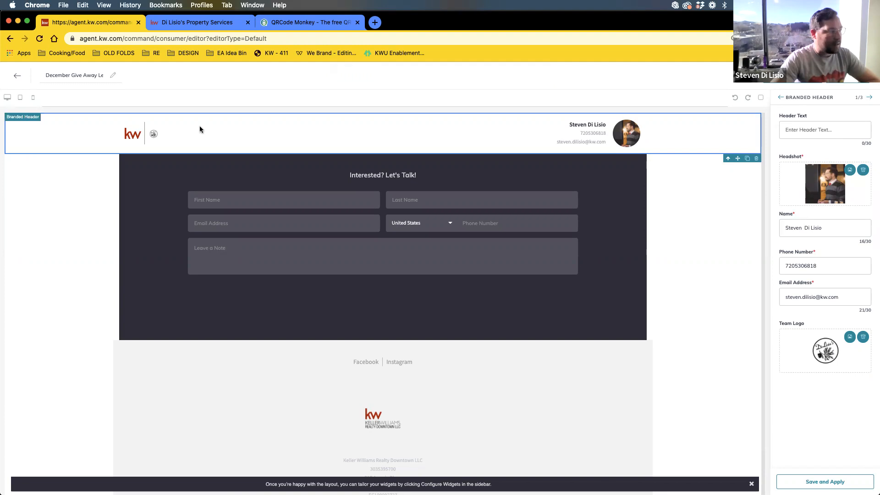
- Set the branded header text to 'Fancy Coffee Maker Give Away', fixing the Coffee typo, and save
left_click(817, 133)
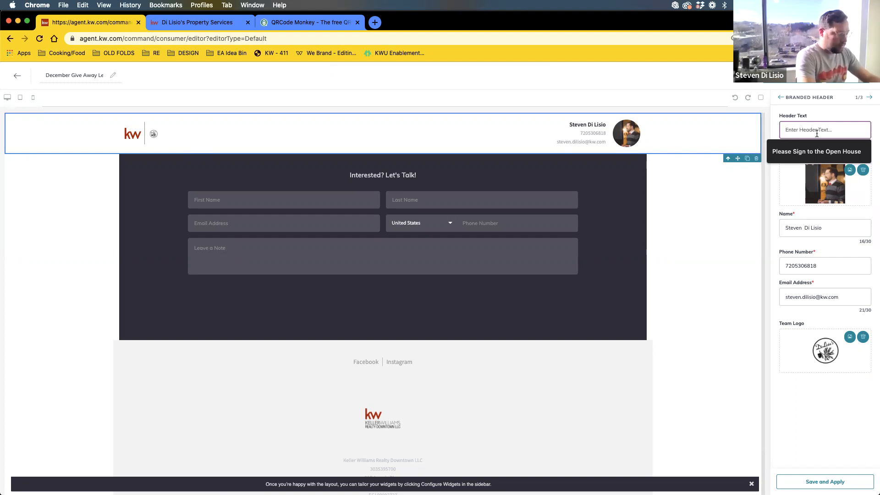
type("Fancy Coffe Maker Give Away 20")
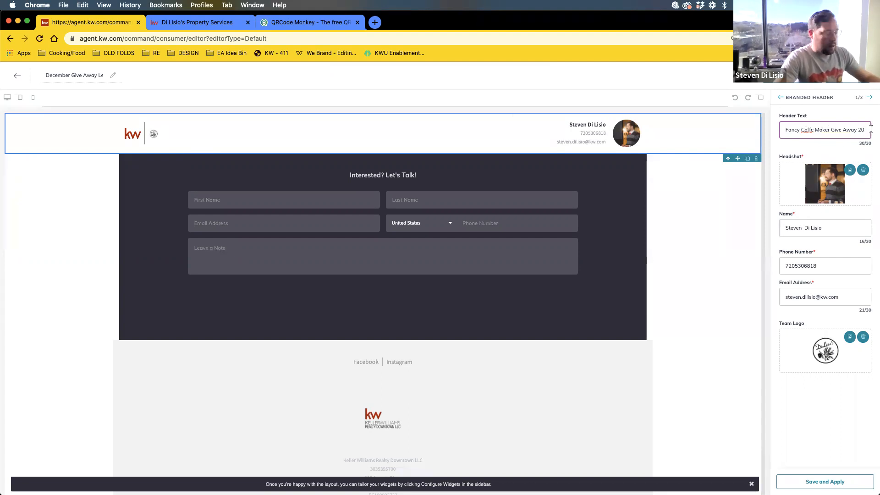
key("BackSpace")
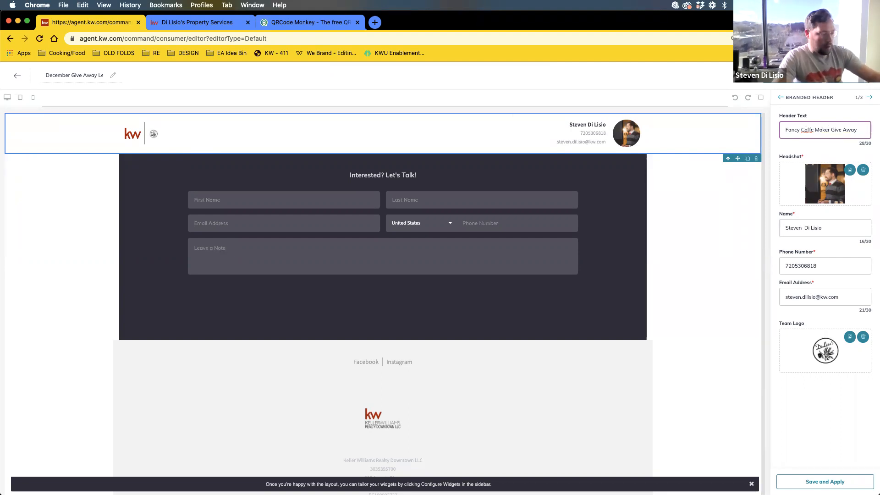
left_click(815, 129)
type("e")
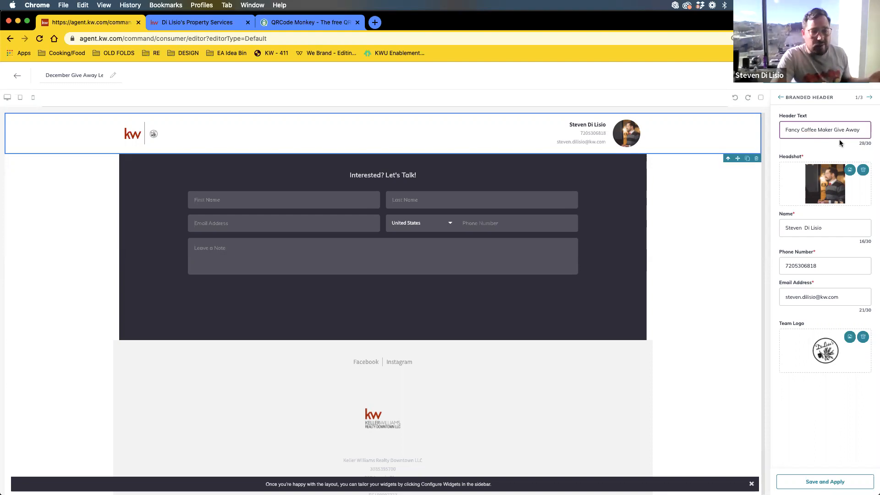
left_click_drag(859, 144, 874, 147)
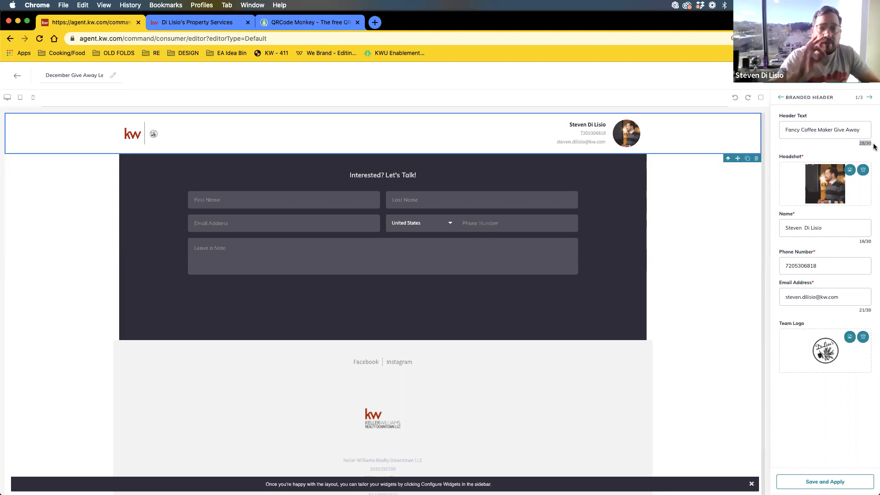
left_click(848, 149)
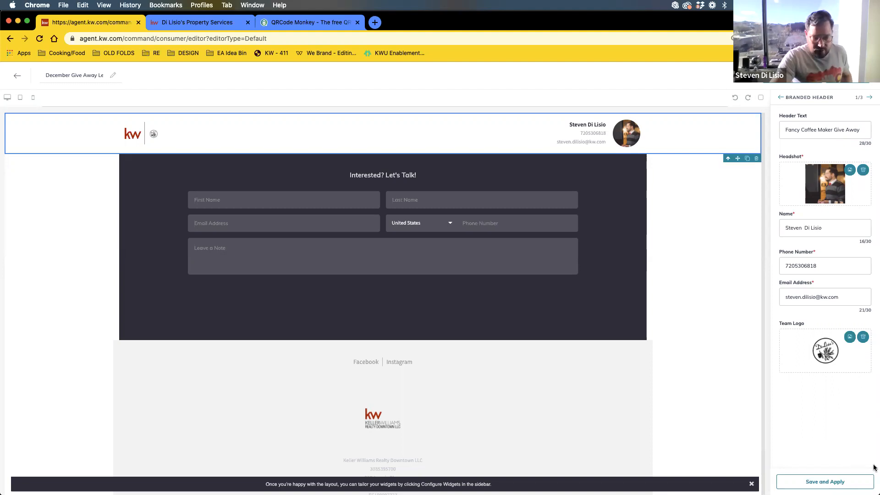
left_click(824, 483)
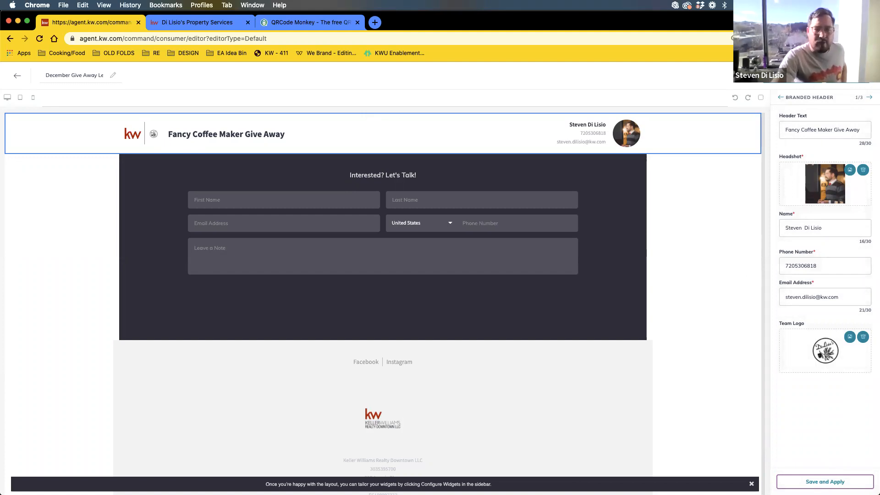
- Replace the lead form heading with 'Enter to Win a Pelaton Bike' and save it
left_click(870, 98)
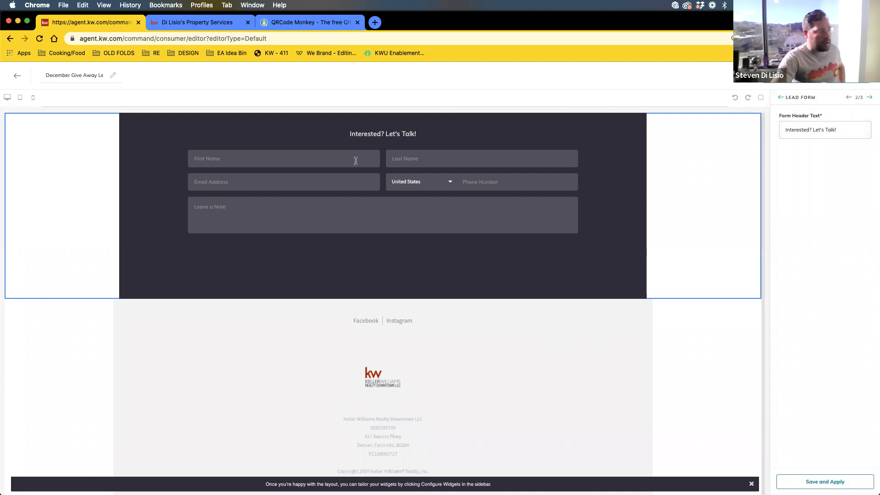
left_click_drag(847, 132, 783, 130)
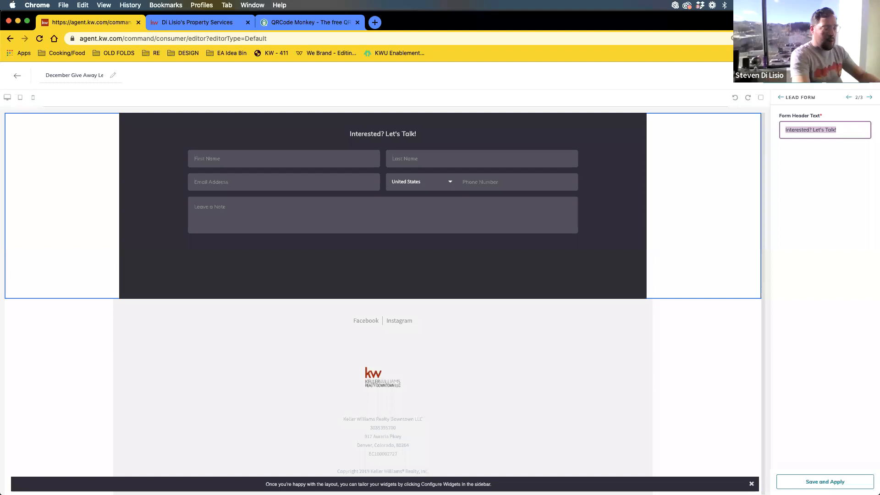
key("BackSpace")
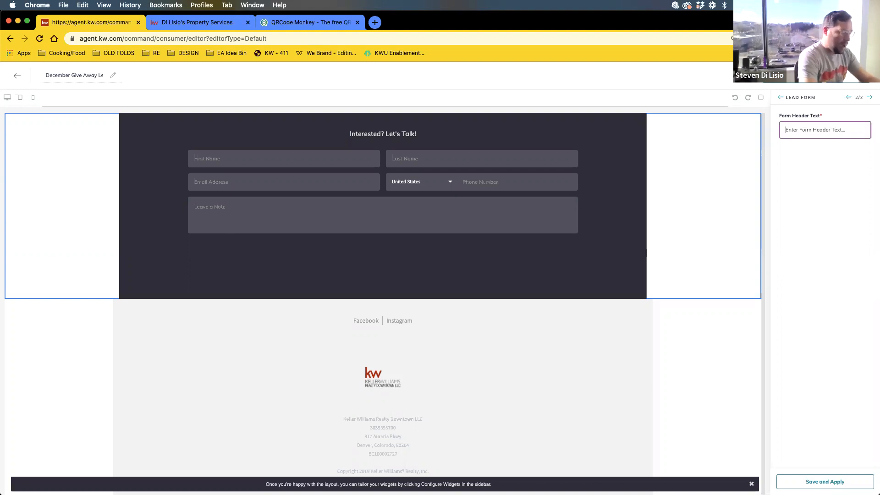
type("Enter")
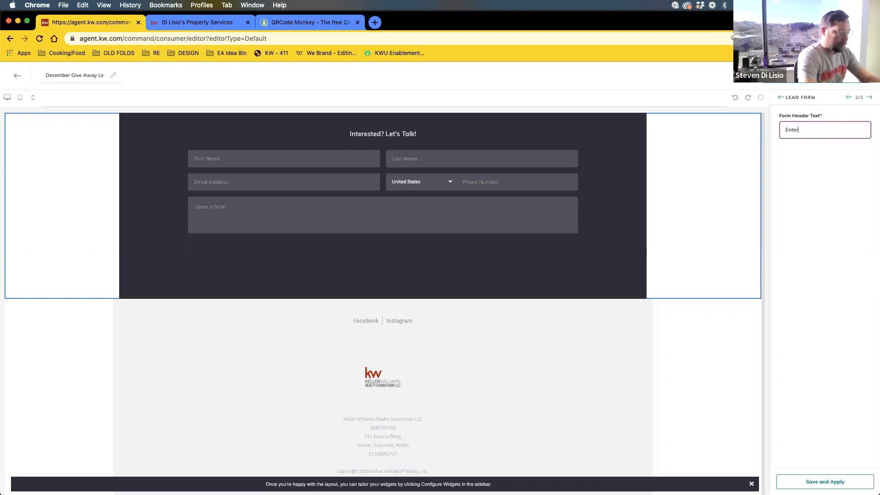
type(" to Win a Pelaton Bike")
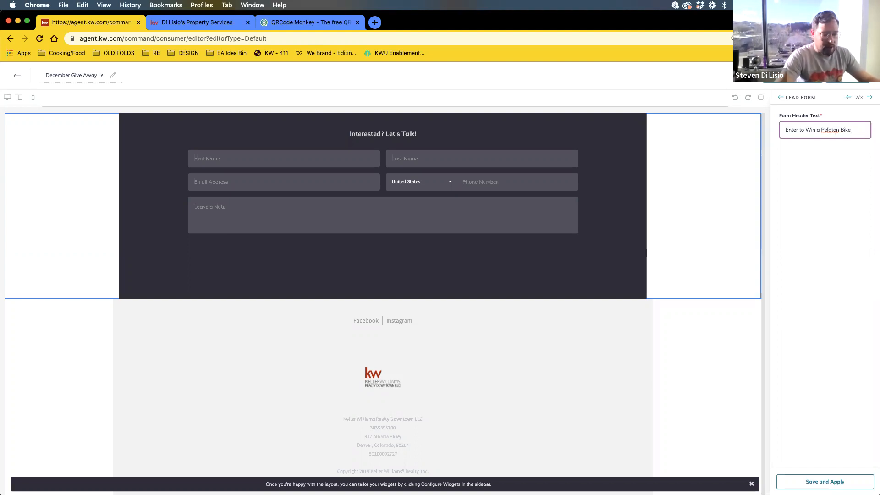
left_click(825, 482)
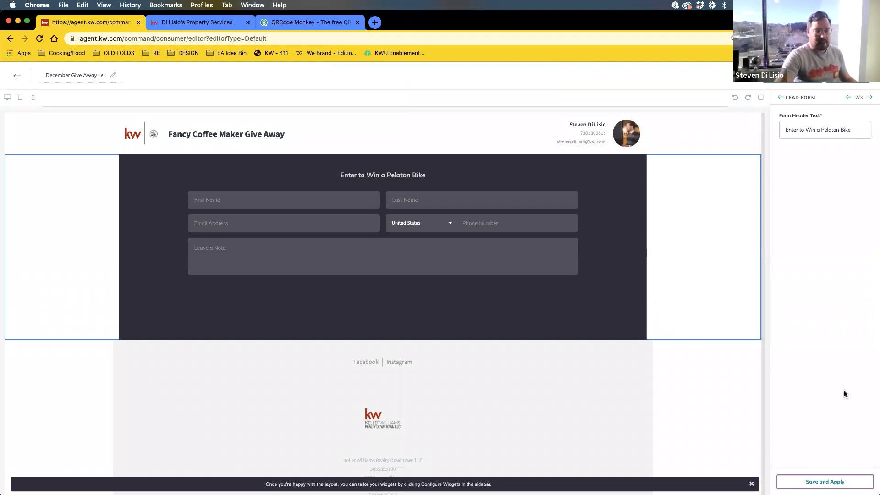
- Review the Legal Footer's office details, save them unchanged, and return to the widget list
left_click(870, 98)
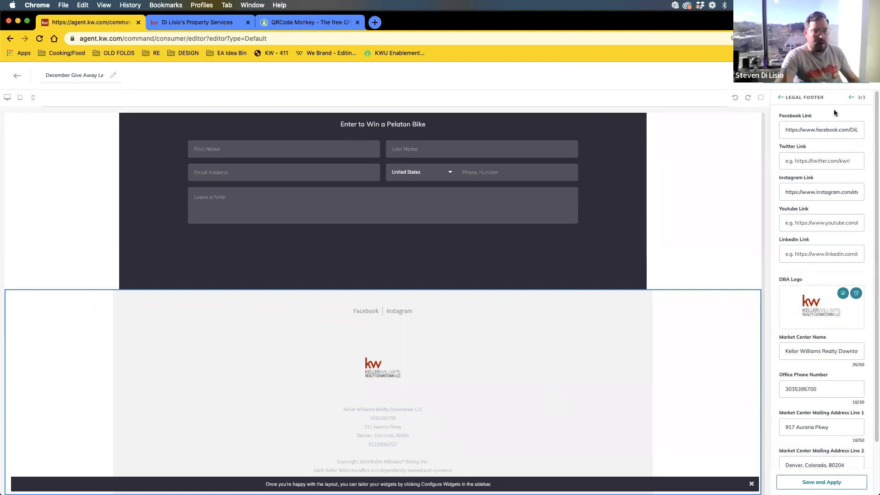
scroll(824, 267, "down", 3)
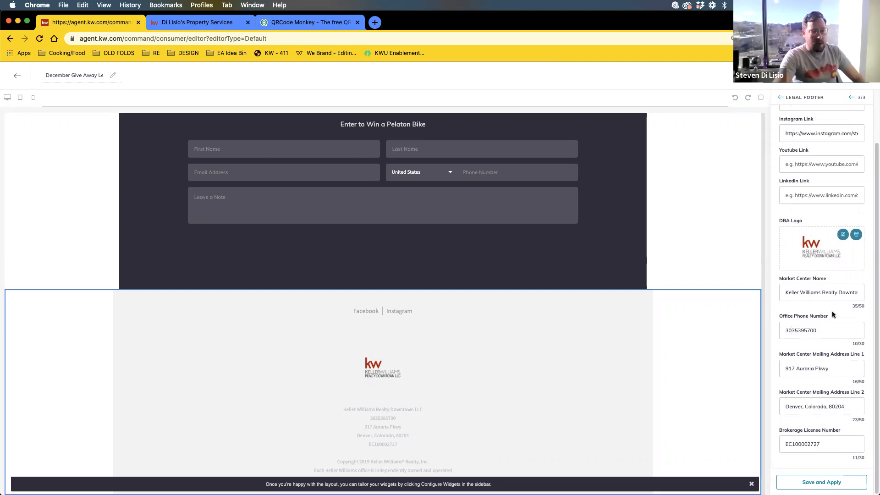
scroll(833, 315, "up", 2)
scroll(835, 317, "down", 2)
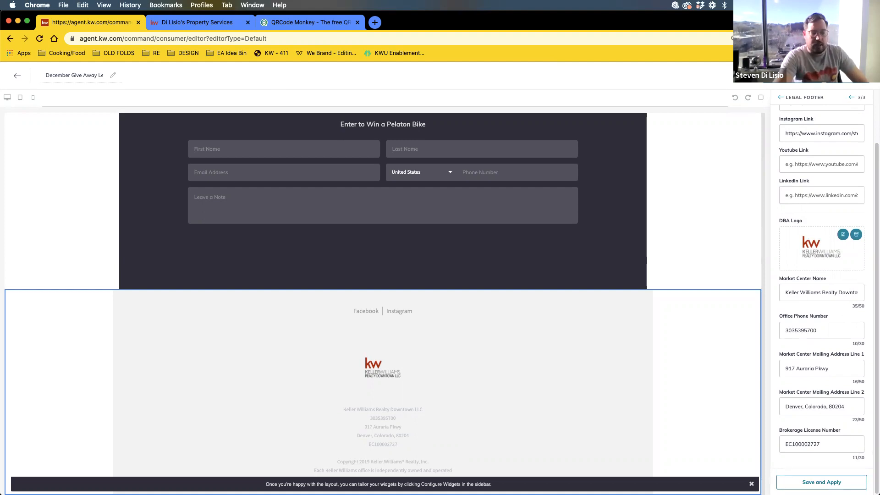
left_click(822, 482)
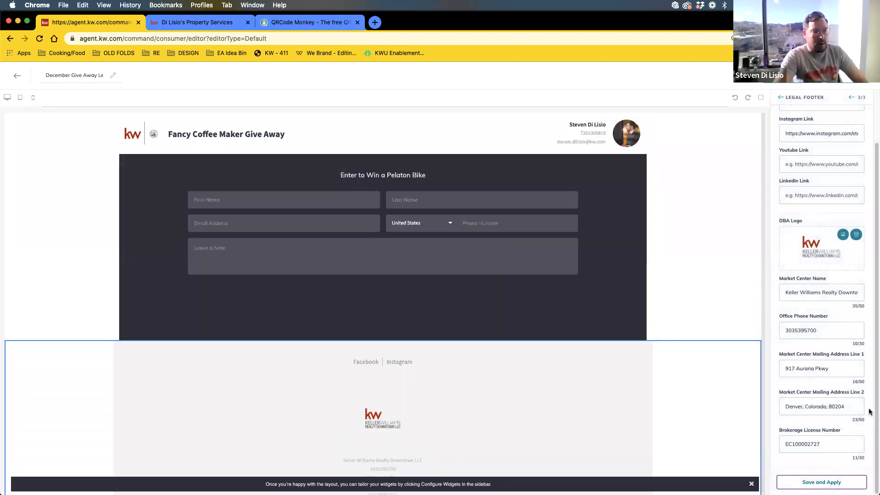
left_click(782, 98)
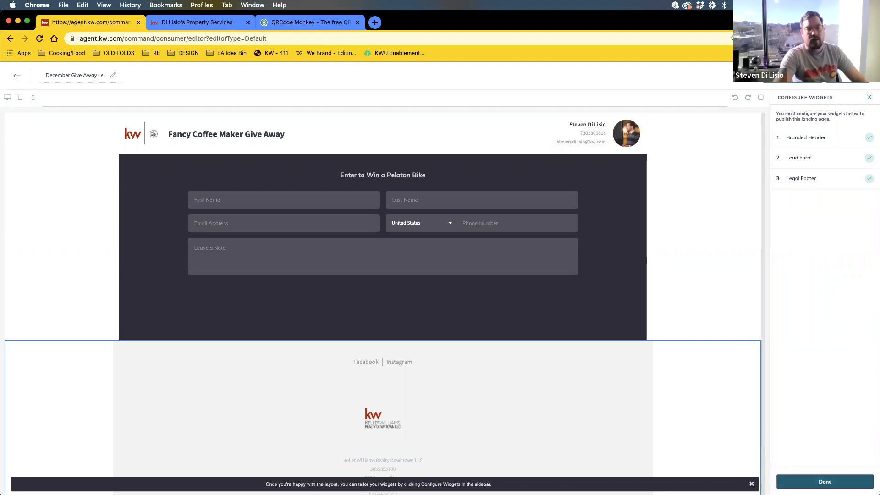
- Finish widget setup and publish the update to the live December Give Away page
left_click(825, 482)
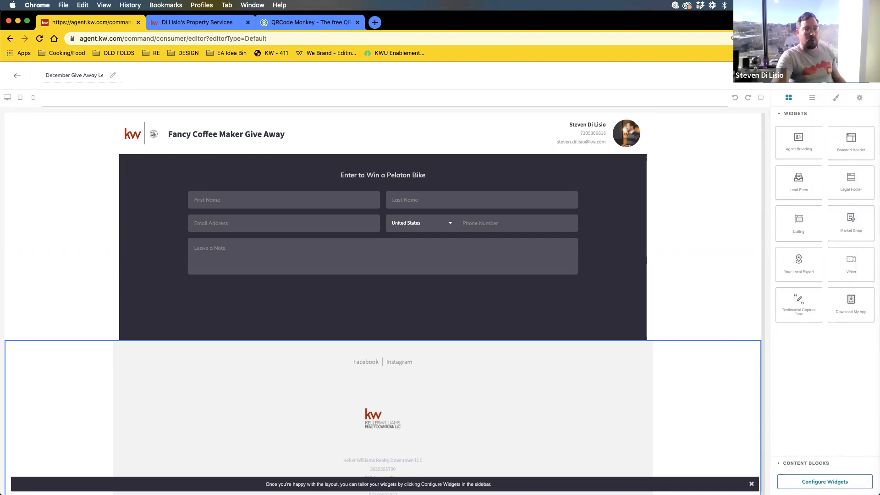
left_click(848, 76)
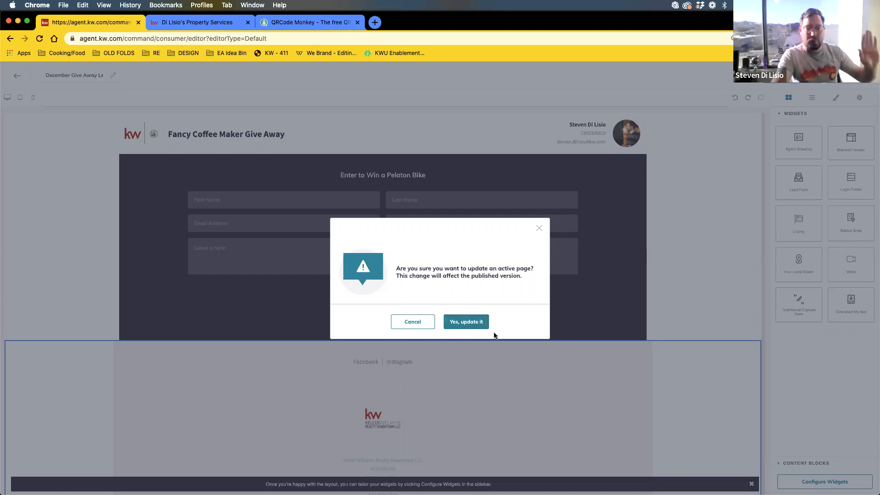
left_click(465, 329)
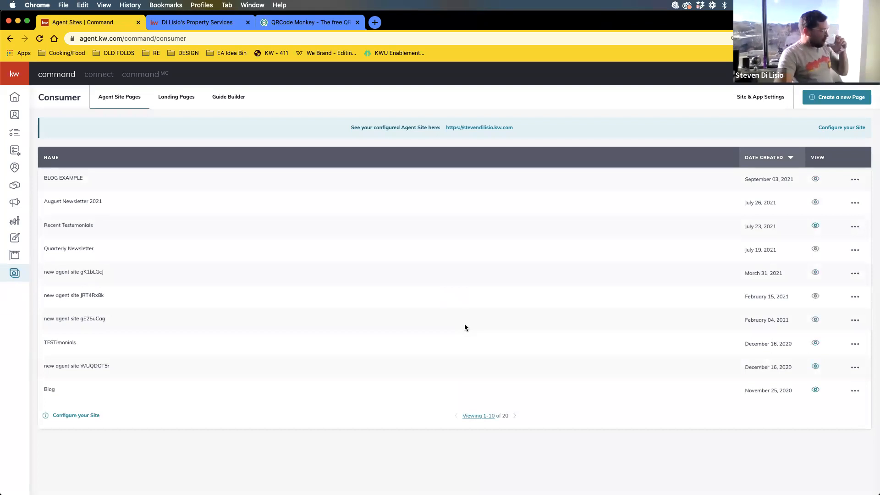
- In Landing Pages, change the December Give Away Lead Form's URL slug to 'Decgiveaway'
left_click(179, 101)
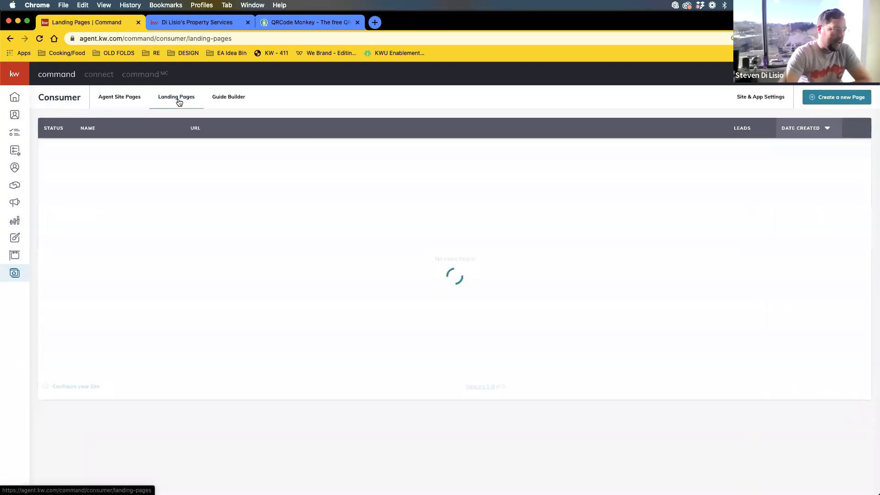
left_click_drag(82, 150, 167, 152)
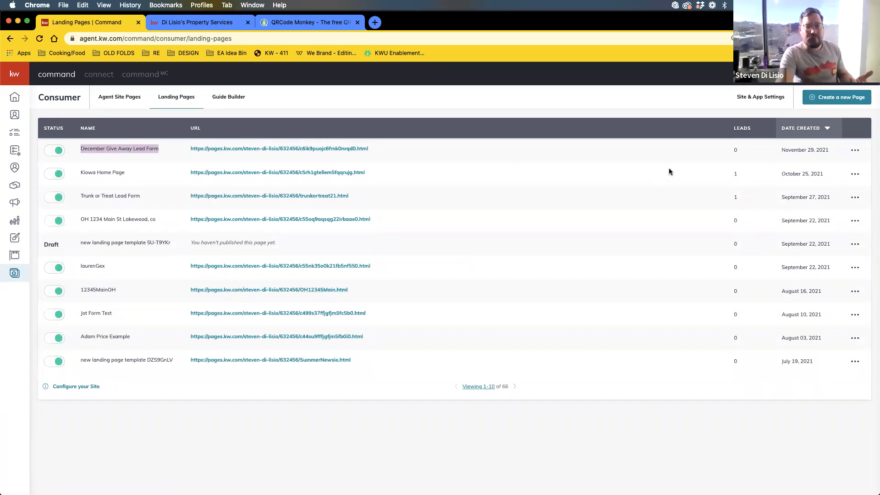
left_click(856, 151)
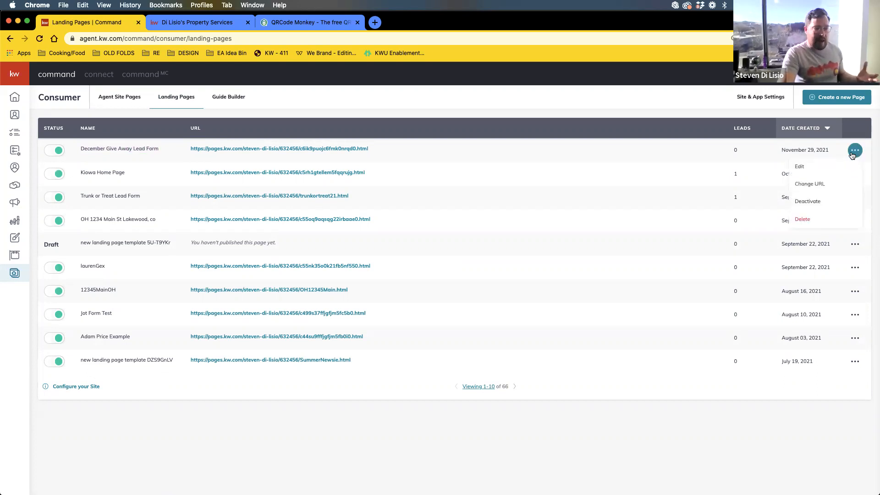
left_click(817, 188)
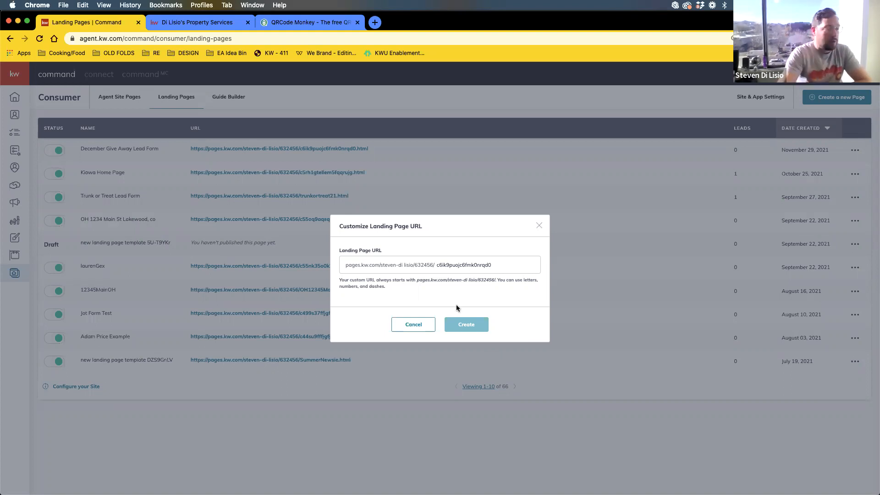
double_click(450, 264)
key("BackSpace")
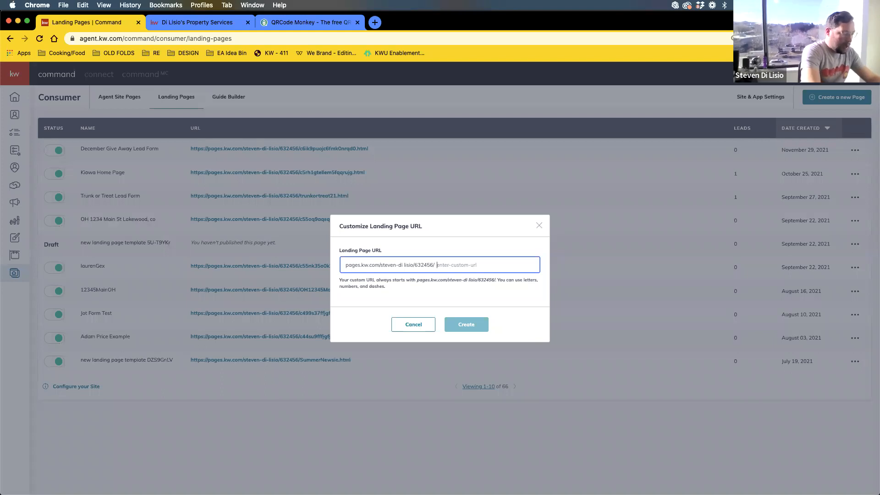
type("De")
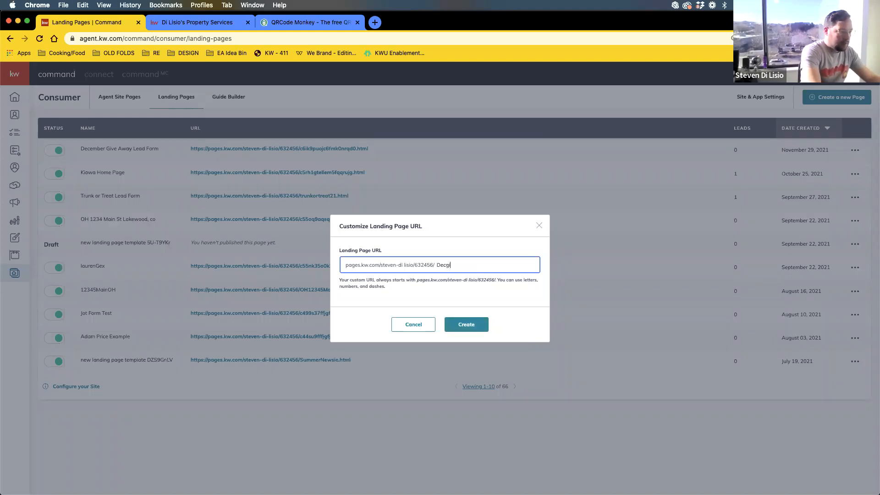
type("cgiveaway")
left_click(479, 325)
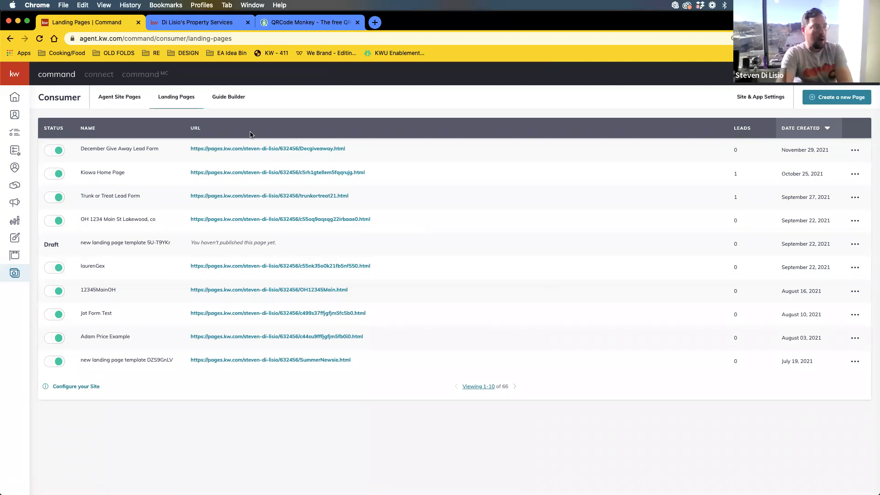
- Open the live December Give Away page in a new tab and inspect it with developer tools
left_click(318, 151)
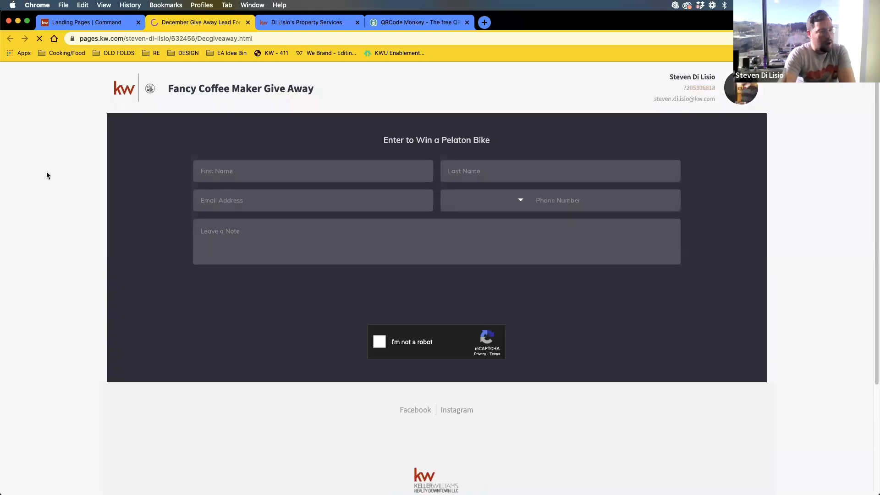
right_click(845, 189)
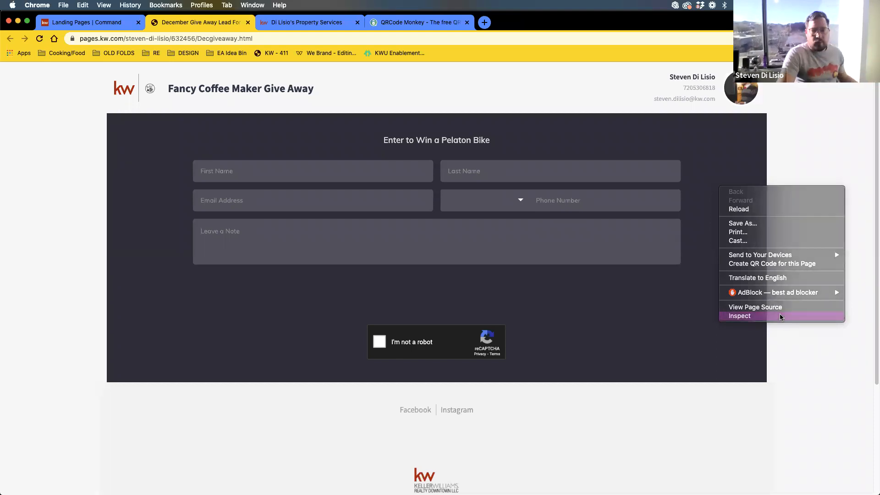
left_click(780, 315)
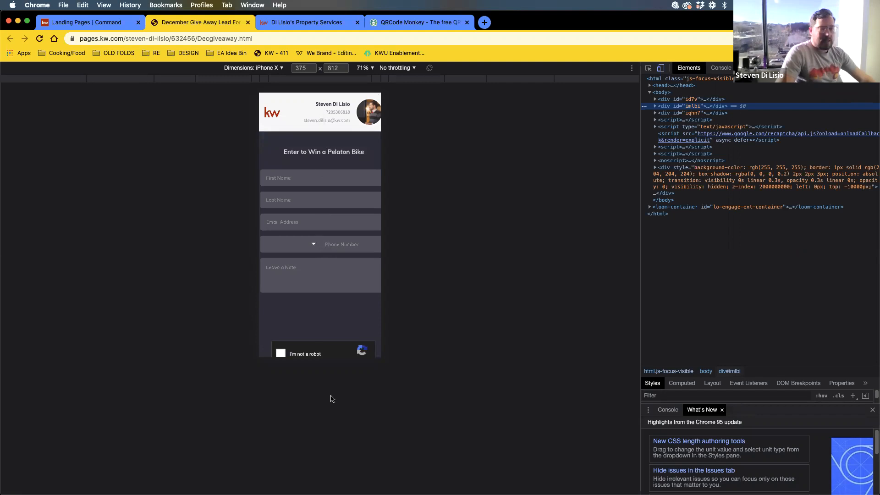
scroll(307, 289, "down", 2)
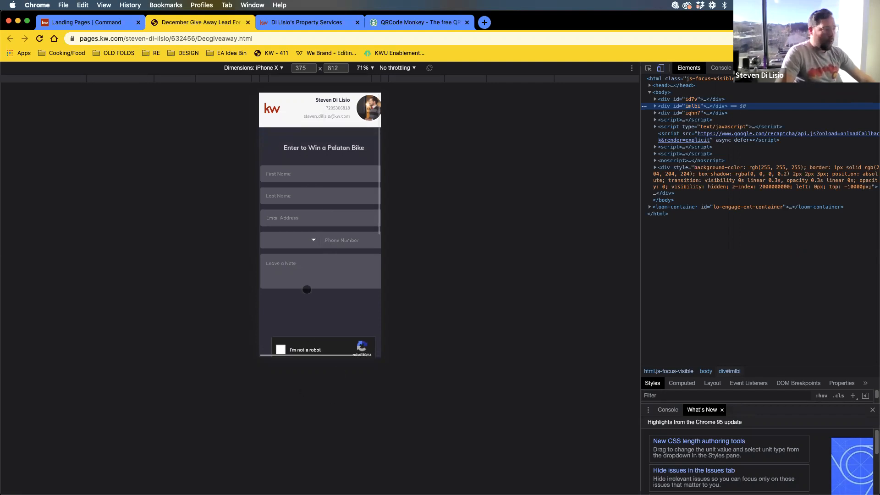
scroll(308, 294, "down", 5)
scroll(321, 258, "up", 5)
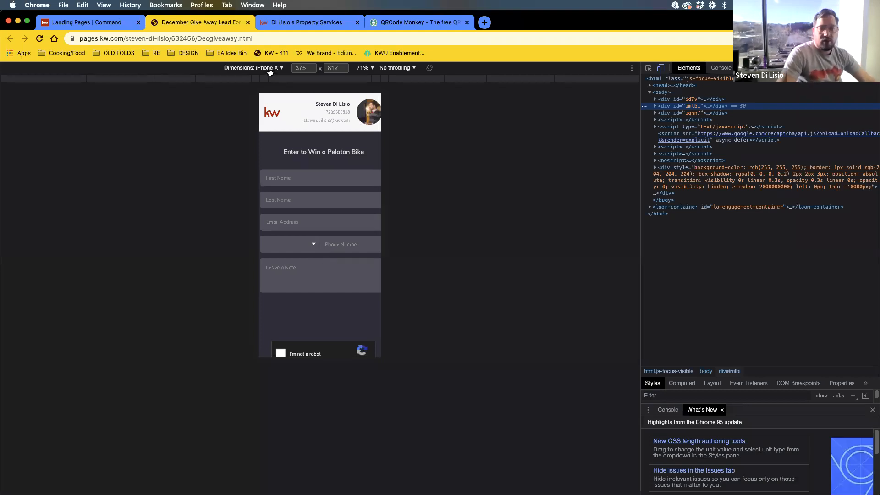
left_click_drag(314, 323, 334, 281)
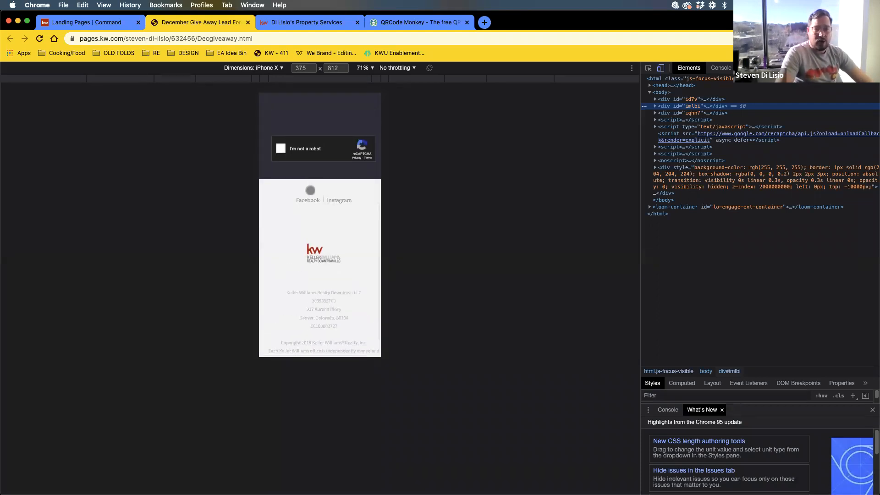
scroll(308, 190, "up", 5)
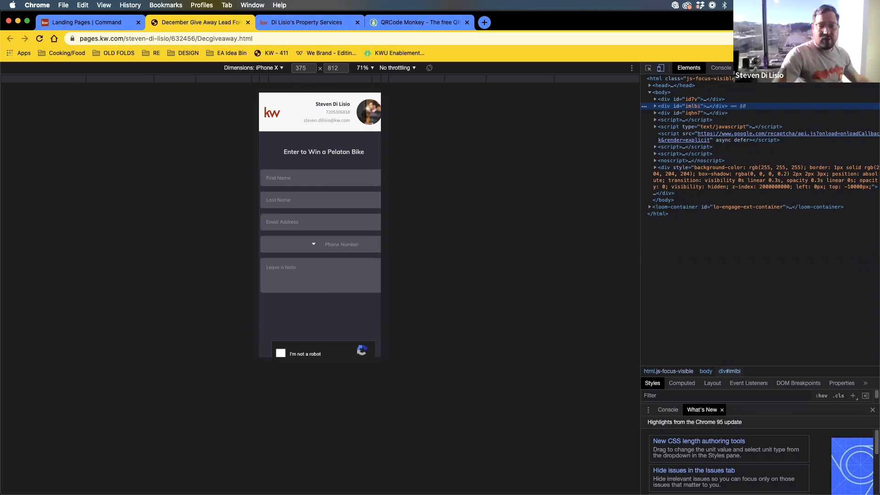
left_click(84, 24)
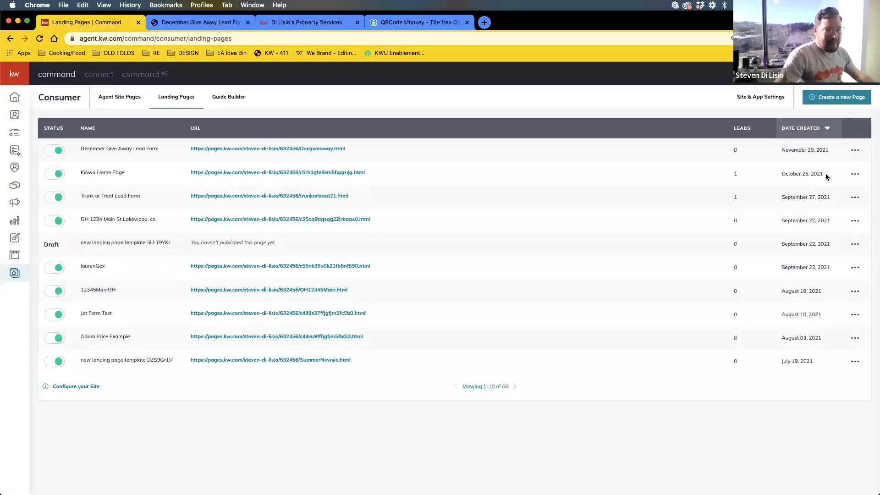
left_click(170, 25)
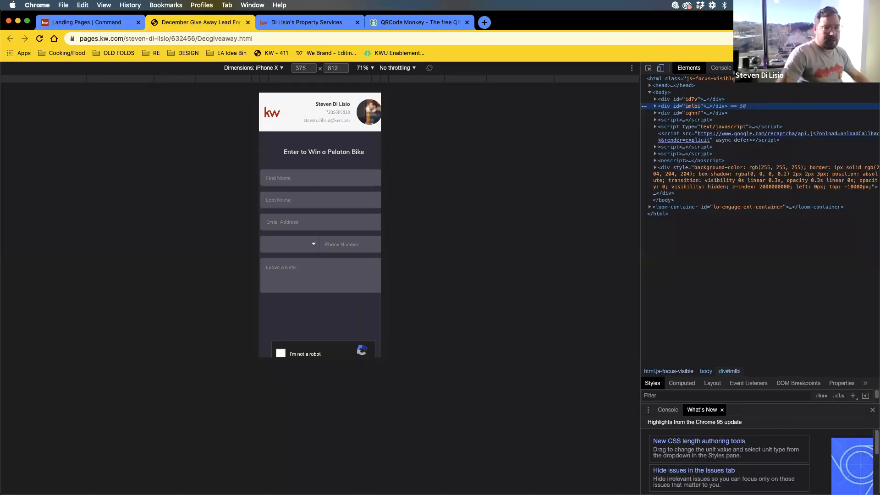
key("super+alt+i")
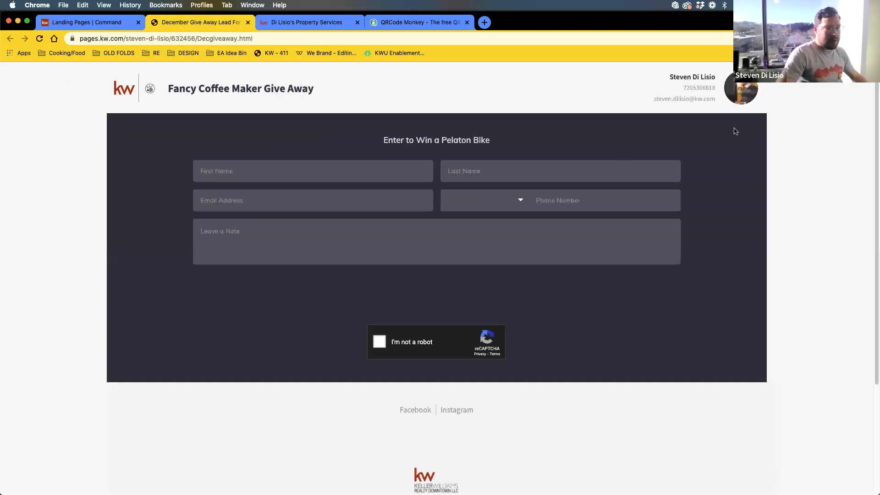
- Autofill the test lead's name, enter their email and phone, and type the note 'DECEMBER GIVEAWAY'
left_click(285, 171)
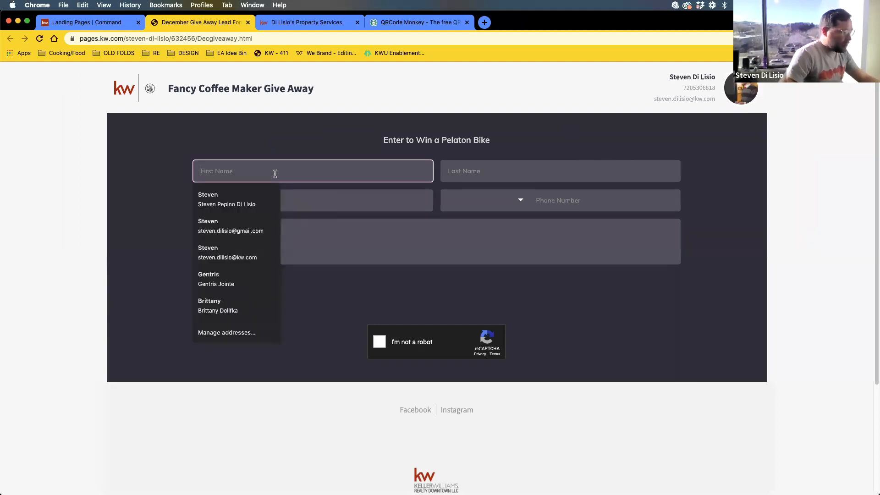
left_click(242, 280)
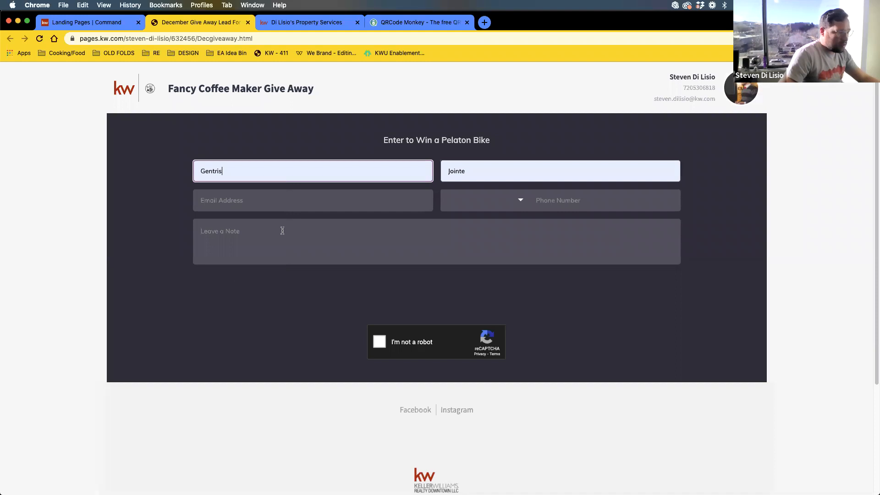
left_click(254, 203)
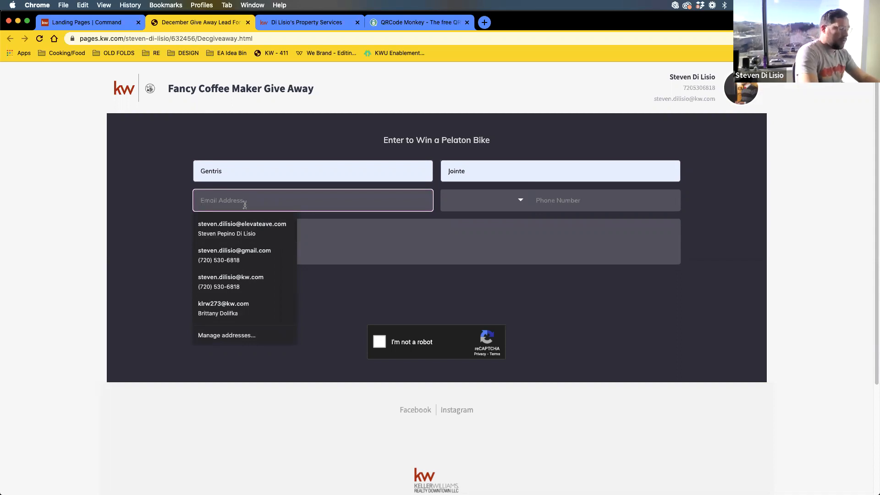
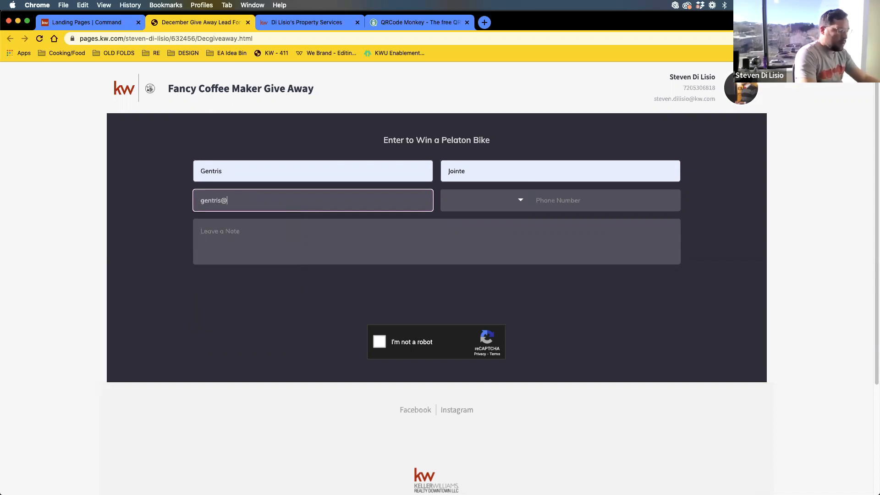
key("Tab")
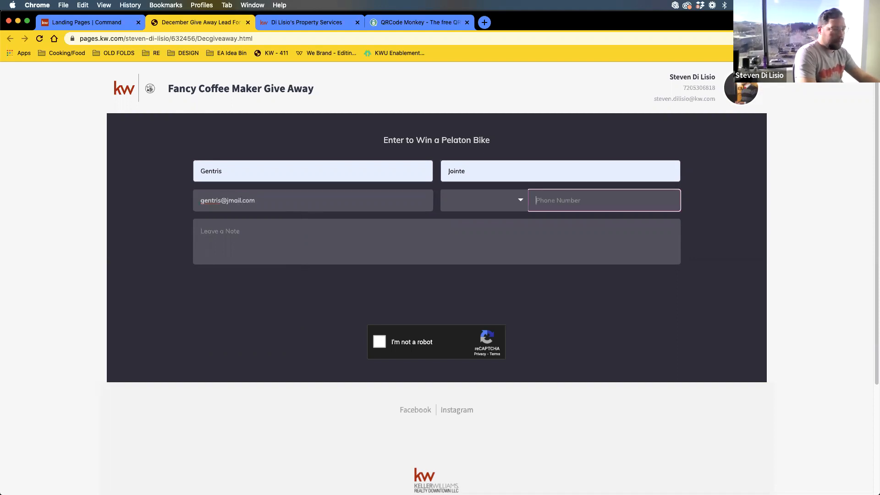
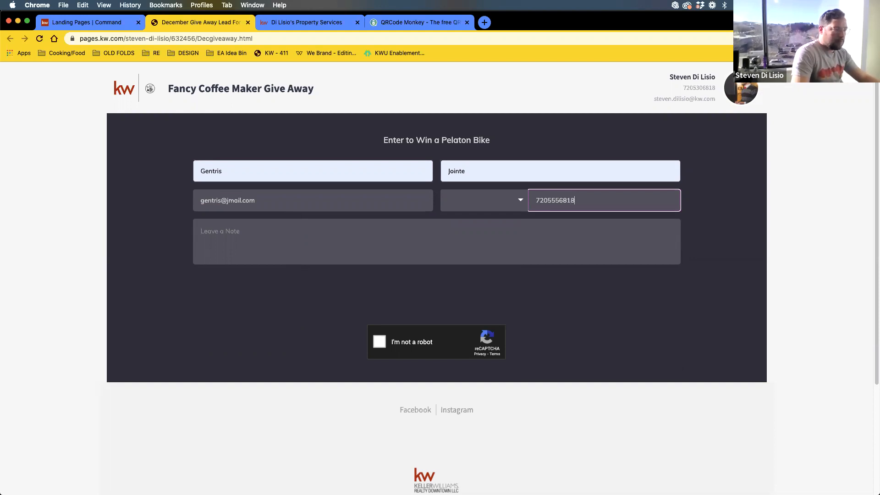
key("Tab")
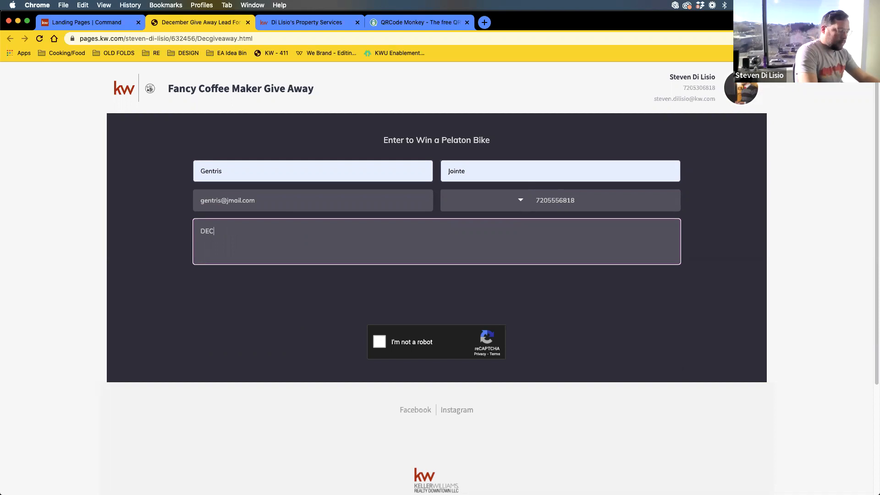
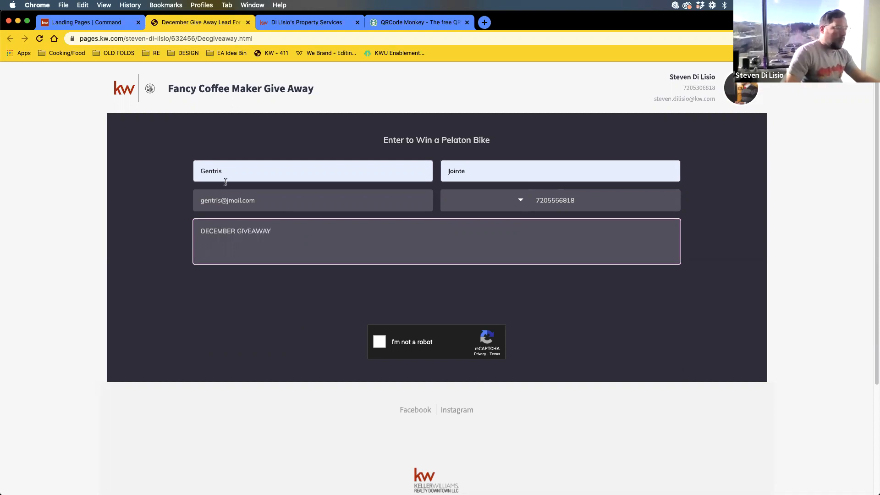
- Tick the reCAPTCHA box and submit the test entry on the giveaway form
left_click(379, 343)
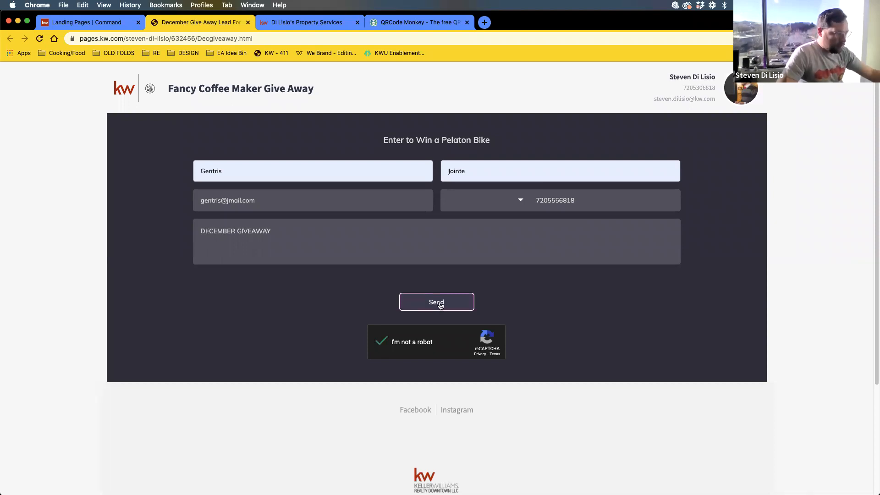
right_click(440, 305)
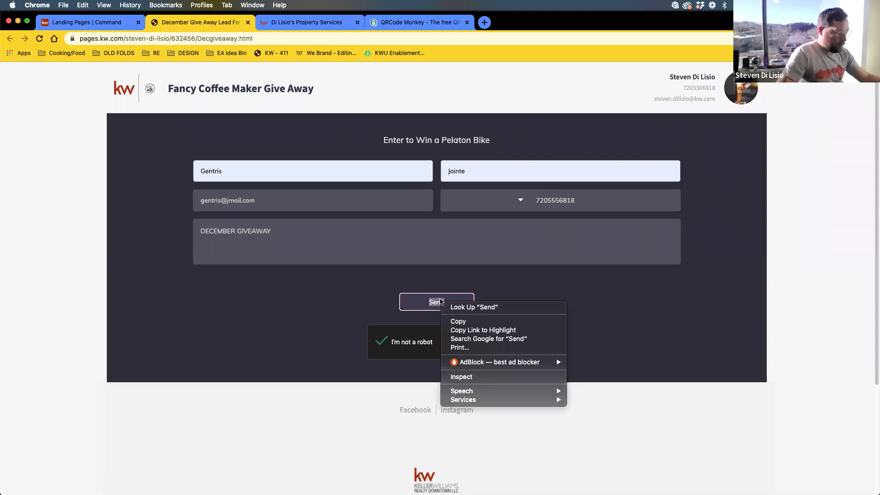
left_click(353, 322)
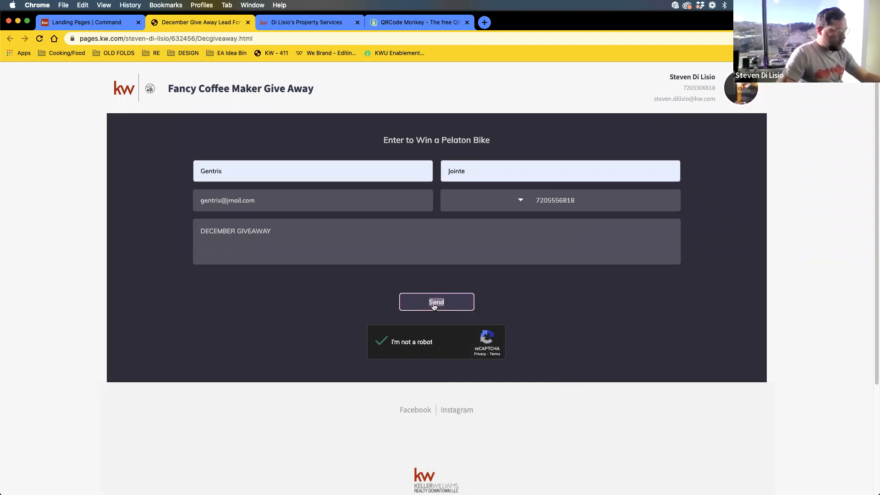
right_click(434, 307)
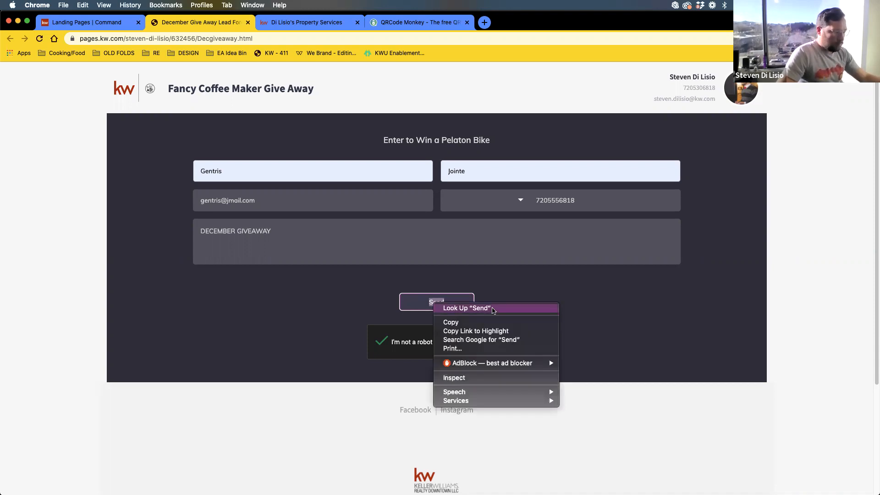
left_click(548, 278)
right_click(549, 277)
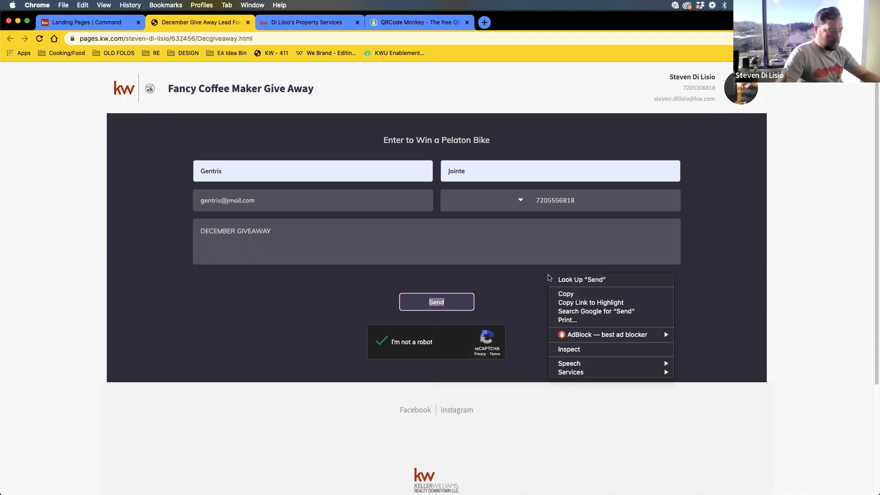
left_click(504, 285)
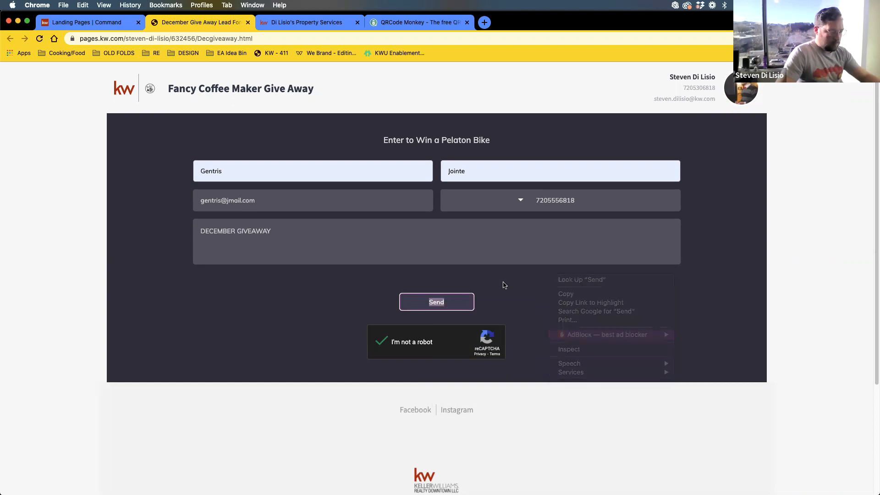
left_click(434, 304)
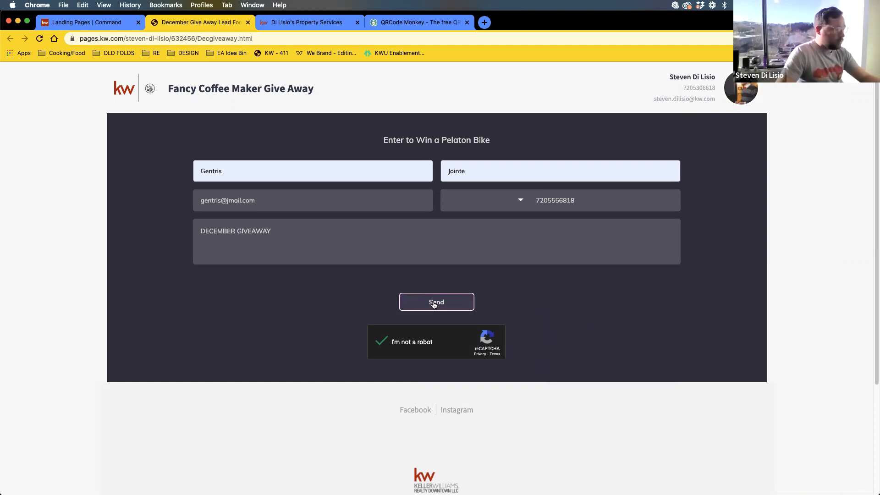
- Reload the Landing Pages list, then bring the December Give Away Lead Form page back up
left_click(86, 23)
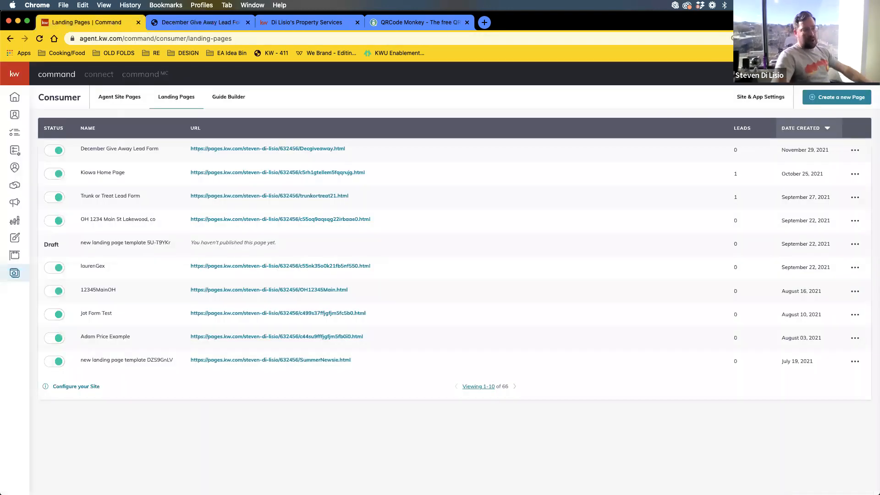
left_click(44, 39)
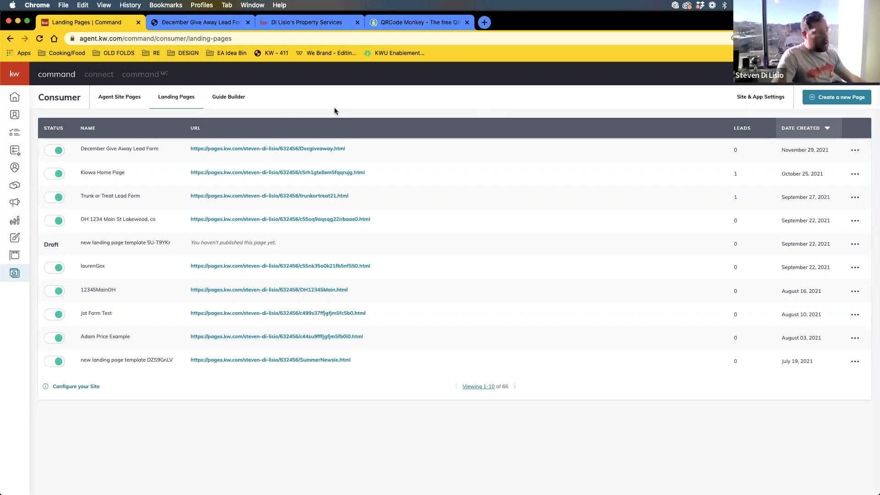
left_click(185, 23)
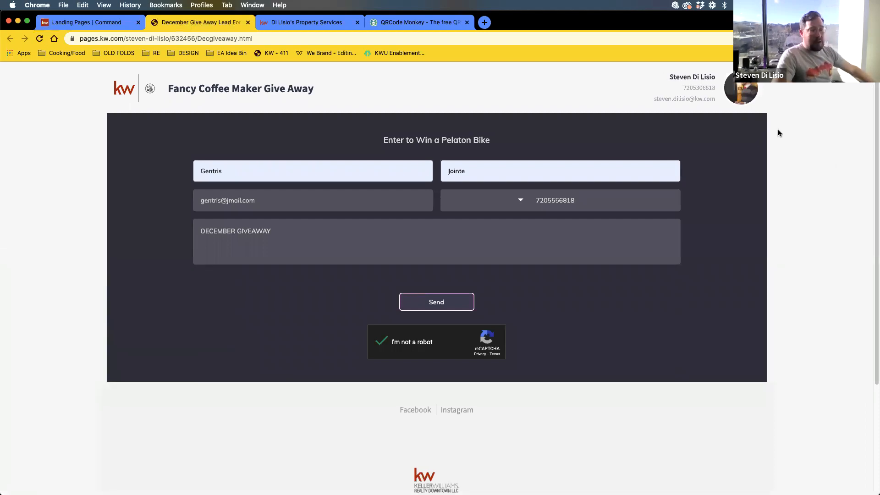
right_click(732, 177)
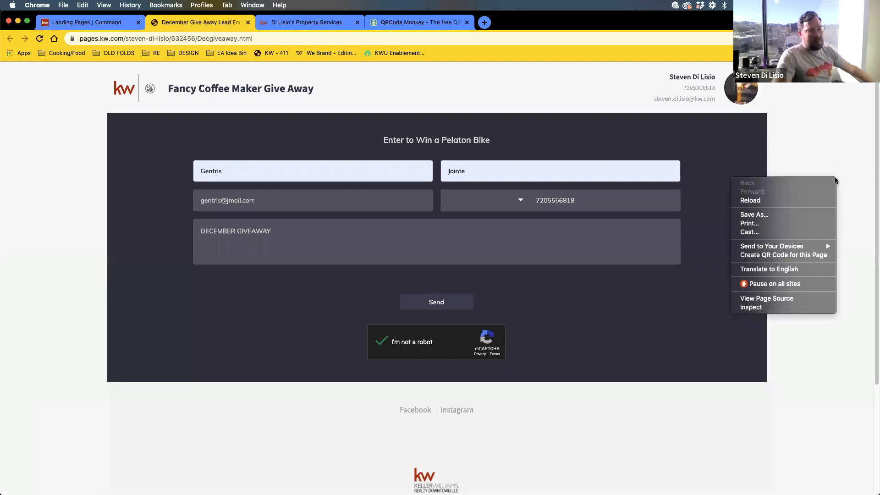
- Open developer tools to preview the giveaway form in iPhone X device view
left_click(765, 308)
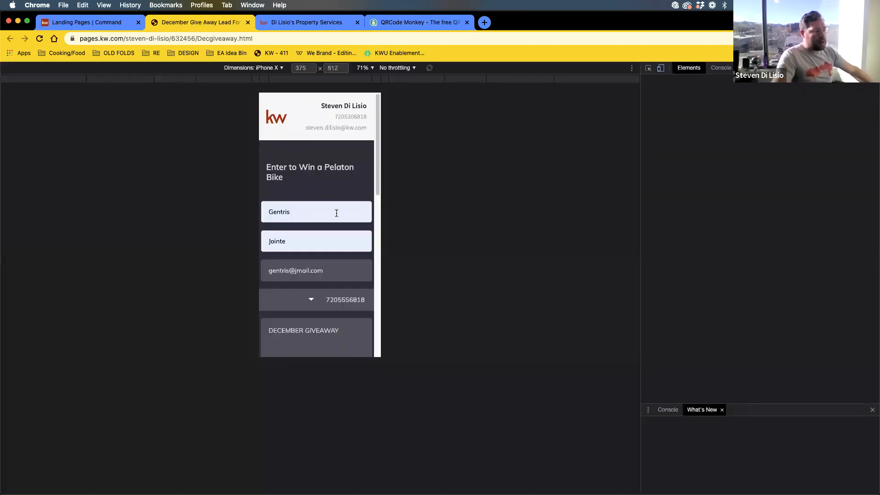
scroll(321, 239, "down", 3)
scroll(320, 237, "down", 2)
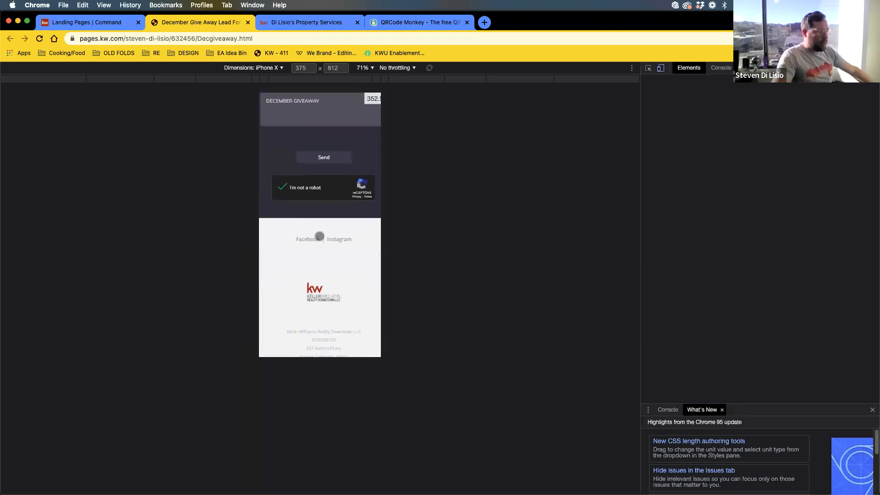
scroll(319, 235, "up", 4)
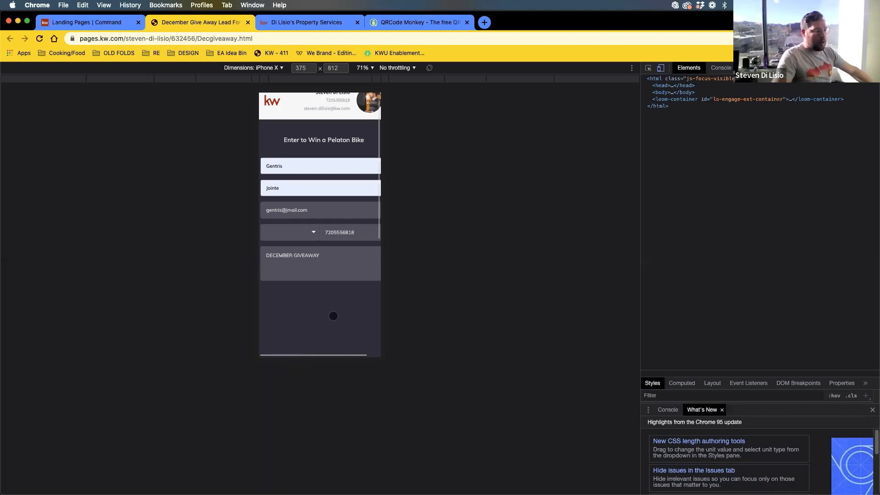
scroll(320, 305, "down", 1)
scroll(317, 307, "down", 3)
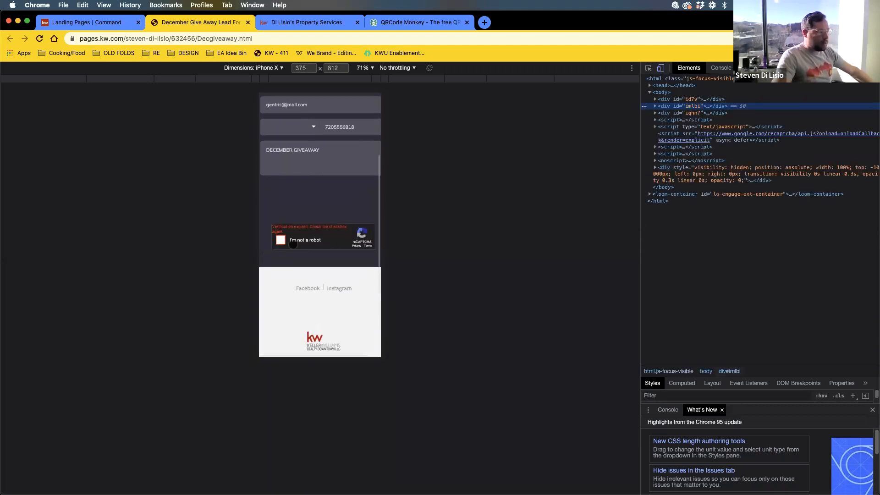
- Solve the reCAPTCHA by selecting the three palm-tree images and verifying
left_click(280, 241)
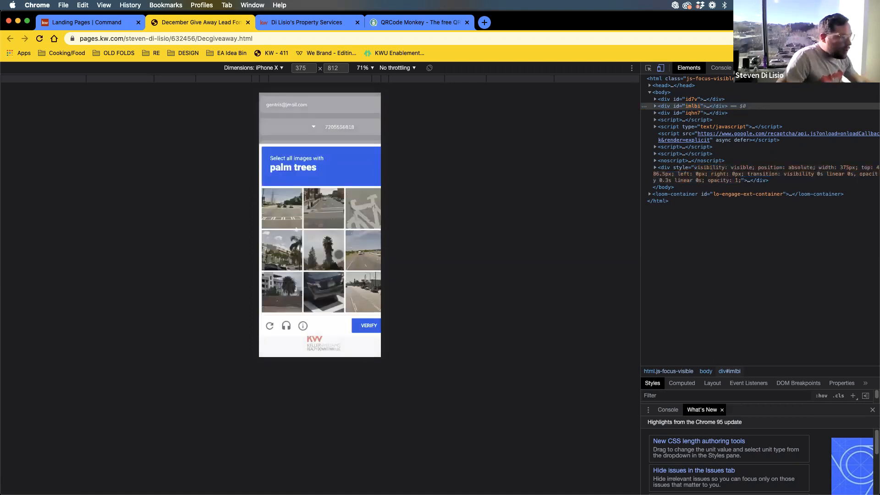
scroll(338, 254, "down", 2)
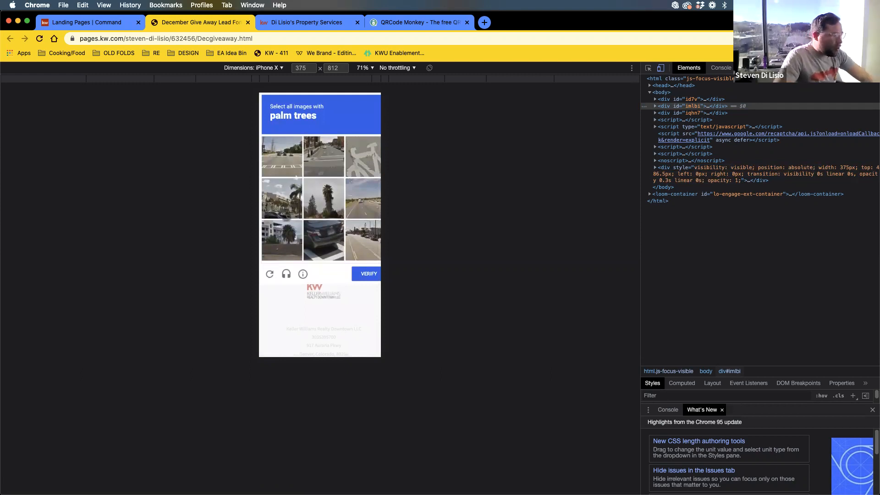
left_click(283, 198)
left_click(318, 200)
left_click(291, 248)
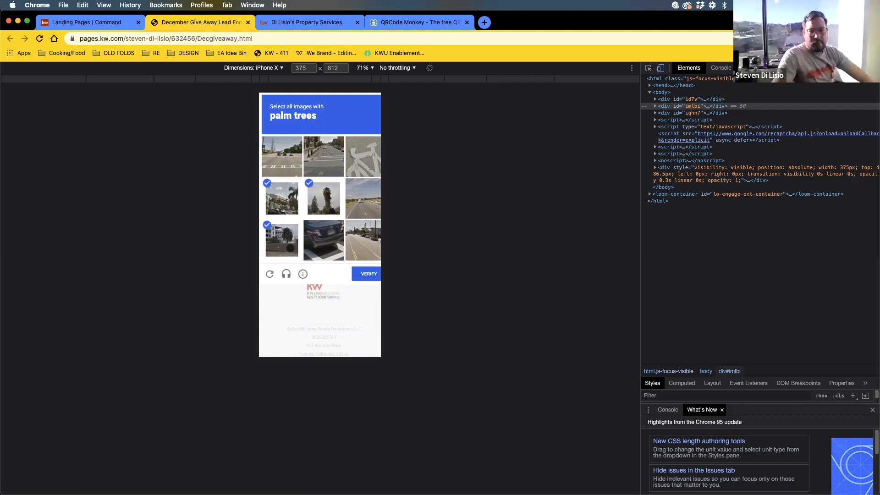
left_click(369, 273)
- Submit the giveaway form in the mobile preview and return to the Landing Pages list
left_click(321, 155)
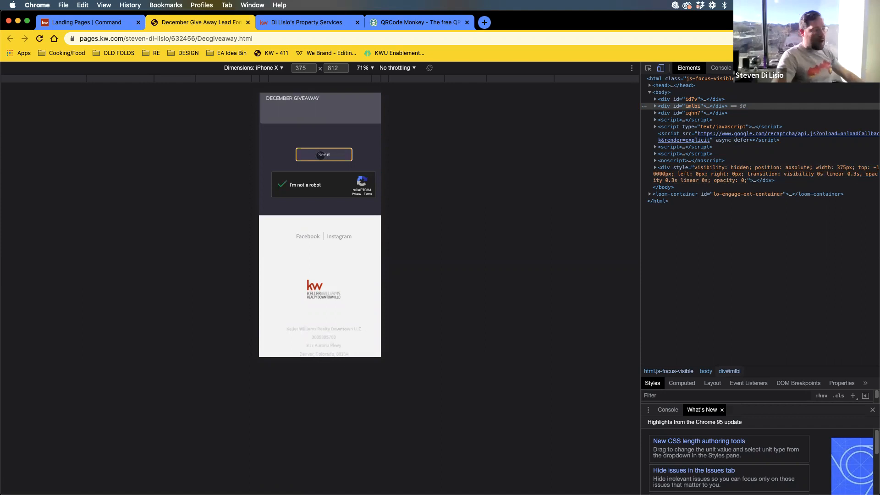
scroll(310, 238, "up", 5)
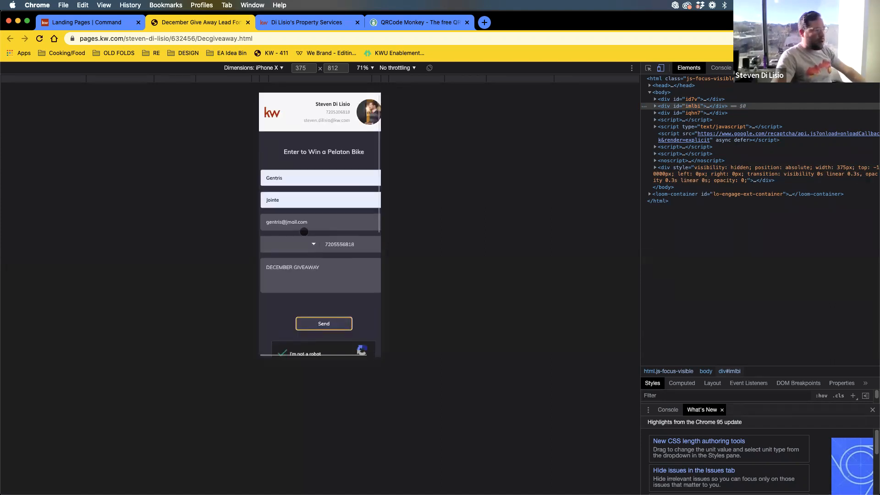
left_click(91, 22)
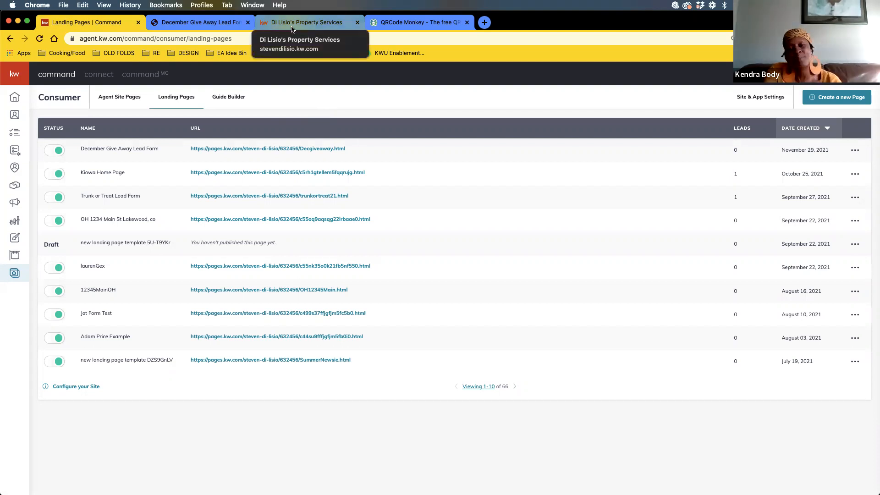
- Glance at the giveaway form and About Me tabs, then open the account menu from Landing Pages
left_click(186, 23)
left_click(283, 25)
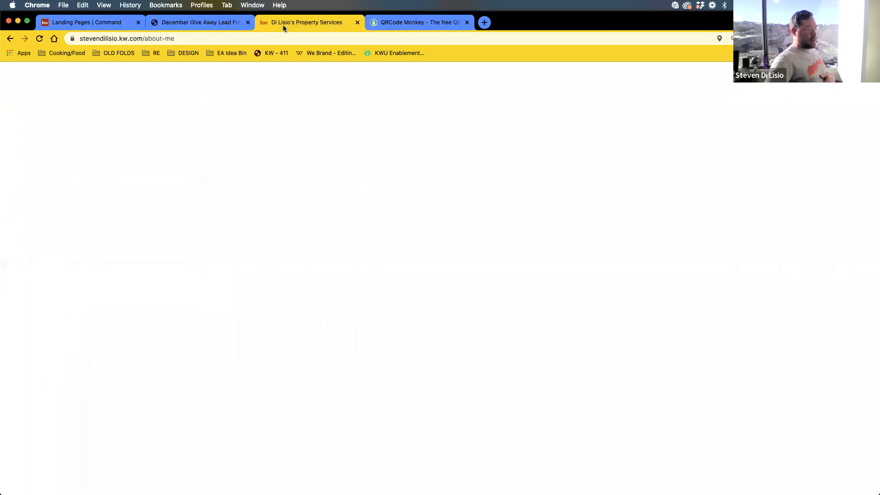
left_click(87, 22)
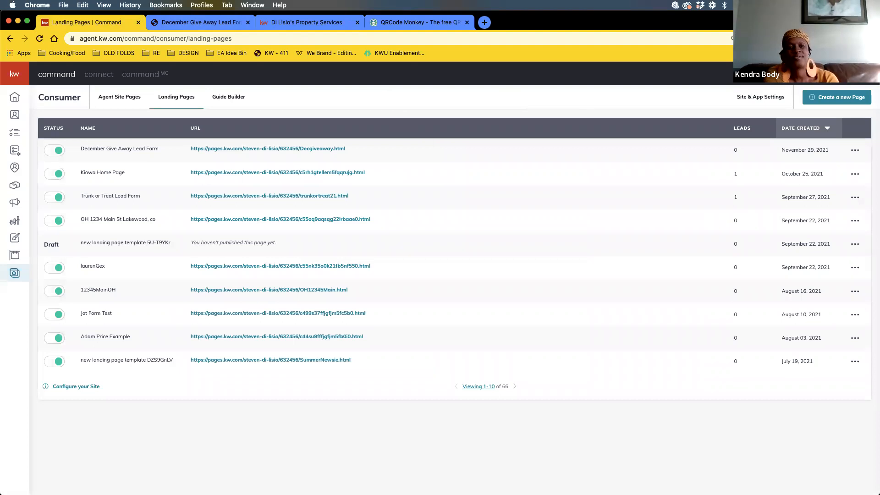
left_click(845, 74)
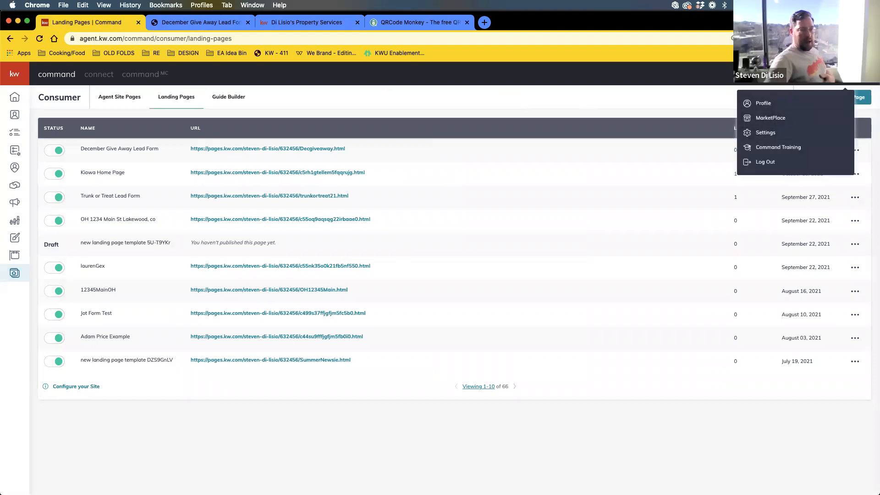
- Open the Marketing Profile page under Connect Settings in account settings
left_click(778, 133)
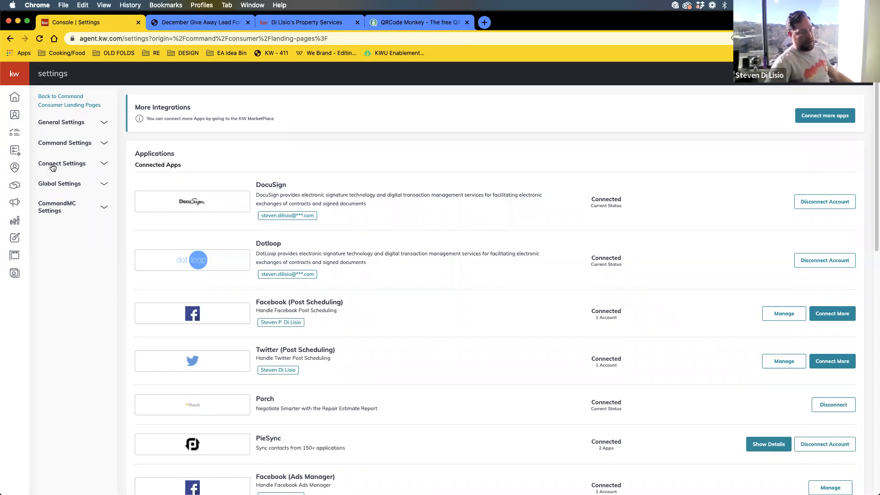
left_click(52, 167)
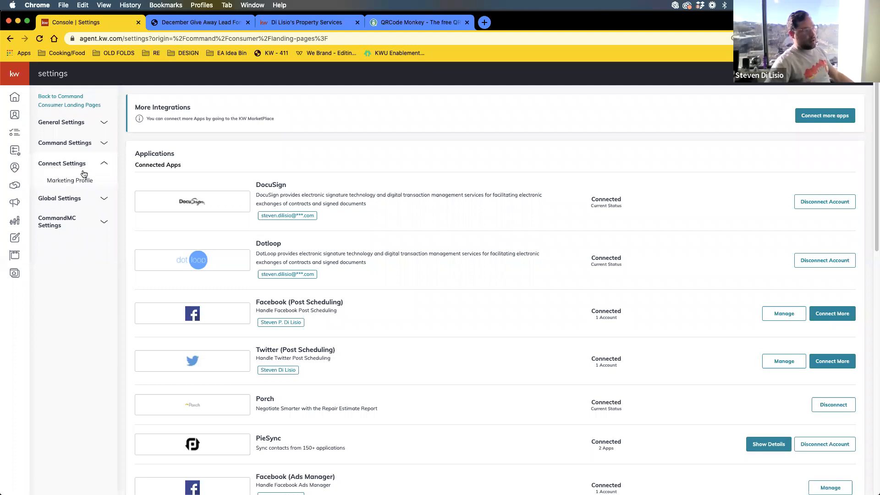
left_click(71, 182)
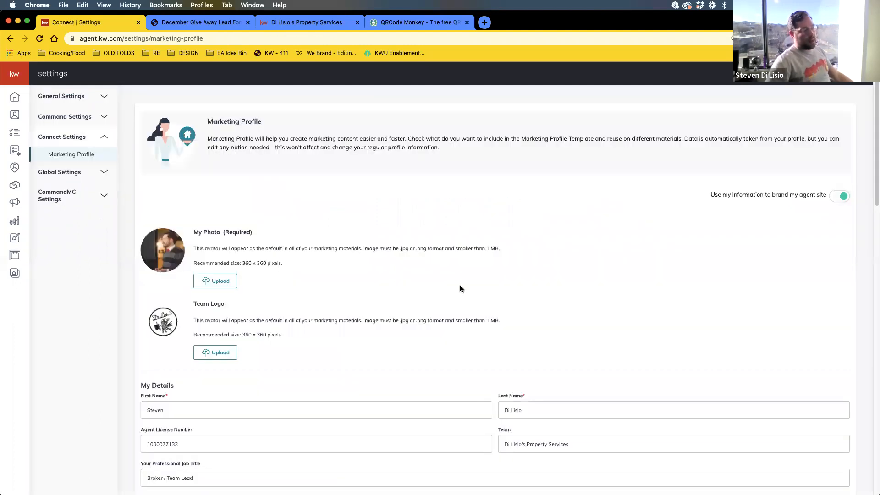
scroll(541, 304, "down", 8)
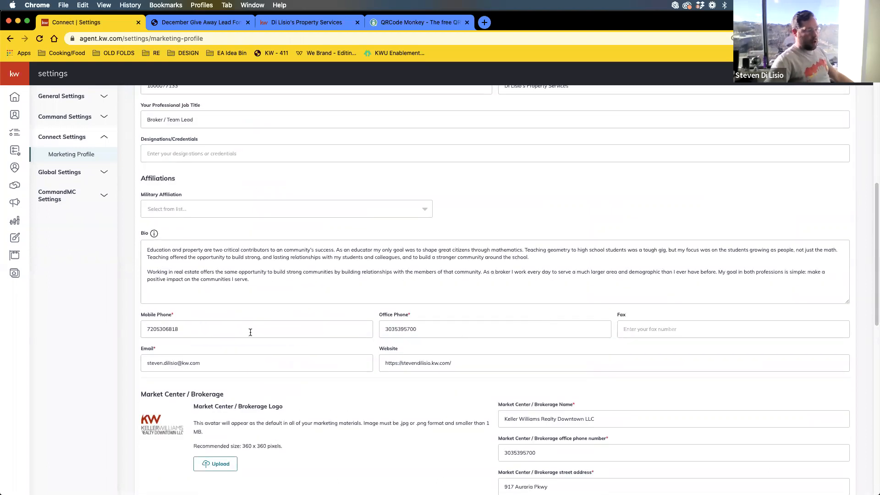
scroll(226, 265, "up", 3)
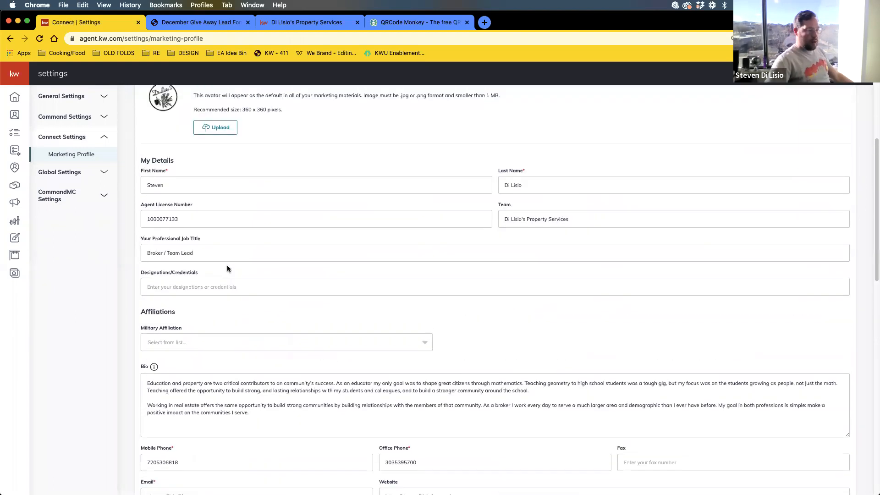
scroll(367, 262, "down", 1)
- Check the agent license, brokerage phone and brokerage license fields unchanged, collapse Connect Settings, and go back
left_click(205, 204)
double_click(204, 204)
scroll(306, 245, "down", 12)
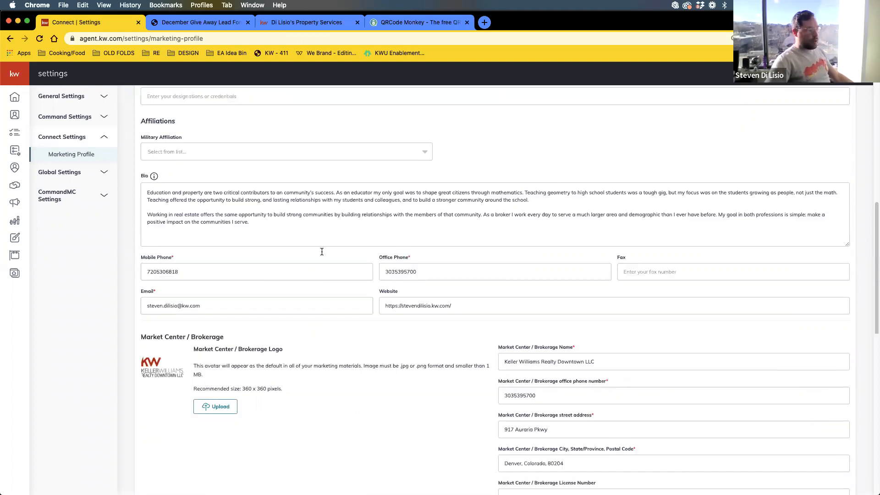
scroll(323, 251, "up", 7)
double_click(559, 303)
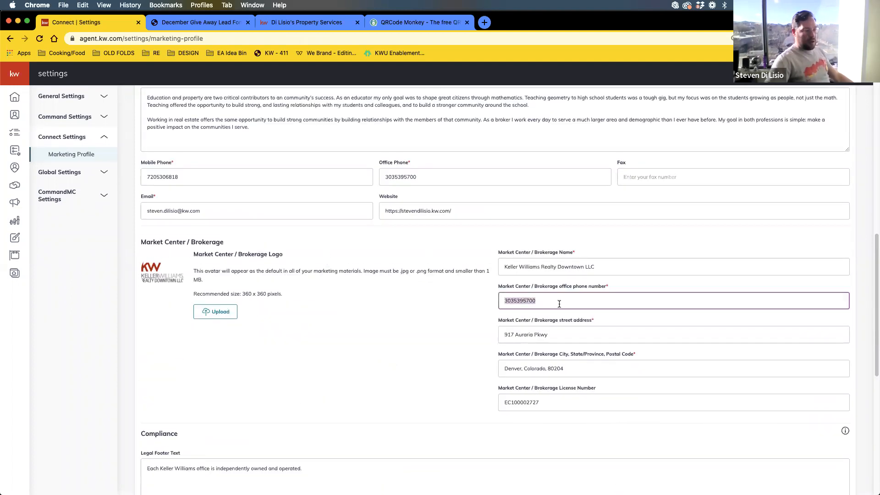
double_click(547, 403)
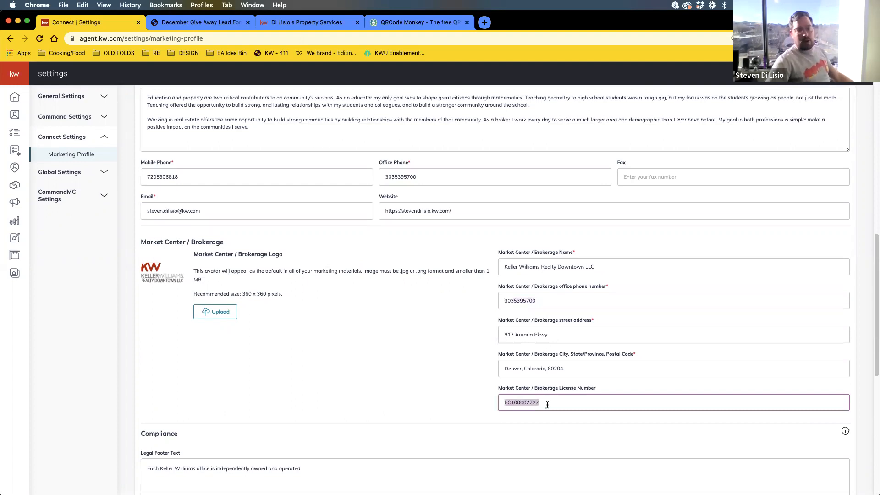
scroll(549, 405, "down", 3)
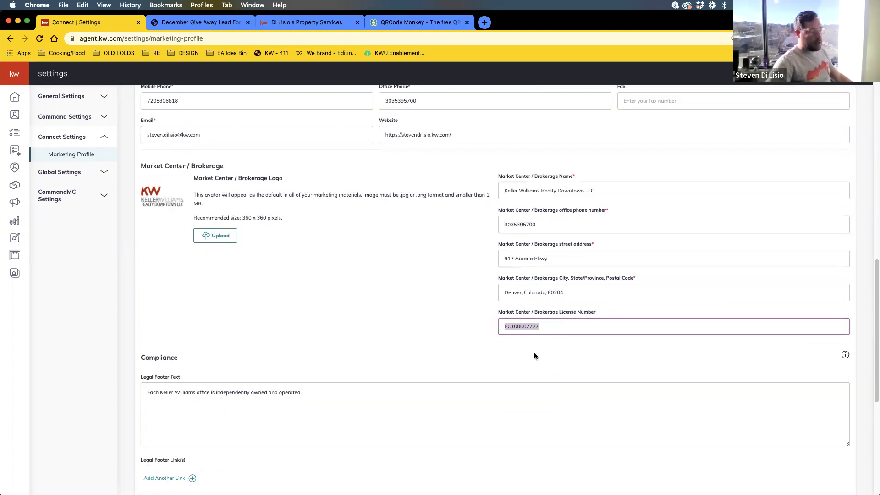
left_click(554, 327)
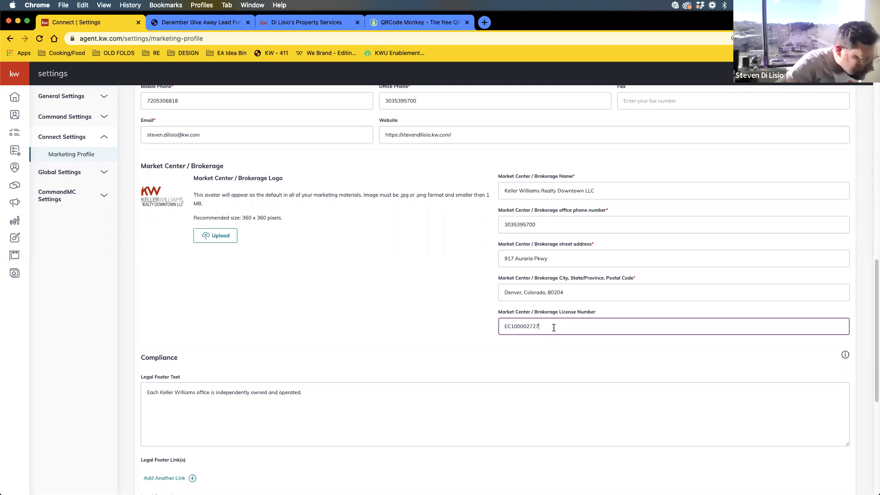
double_click(525, 326)
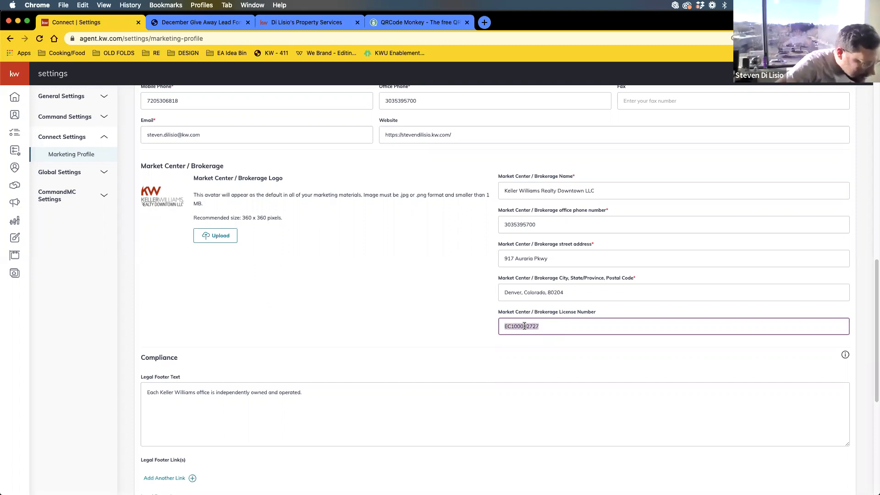
left_click(548, 327)
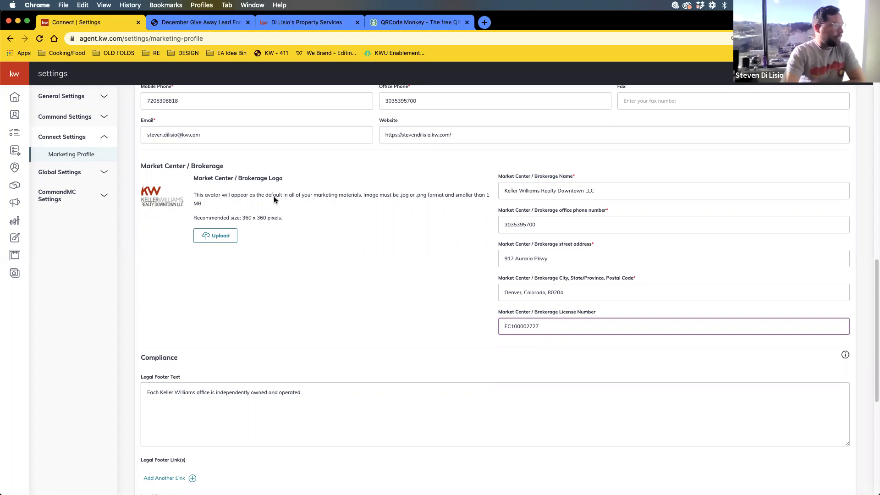
left_click(68, 140)
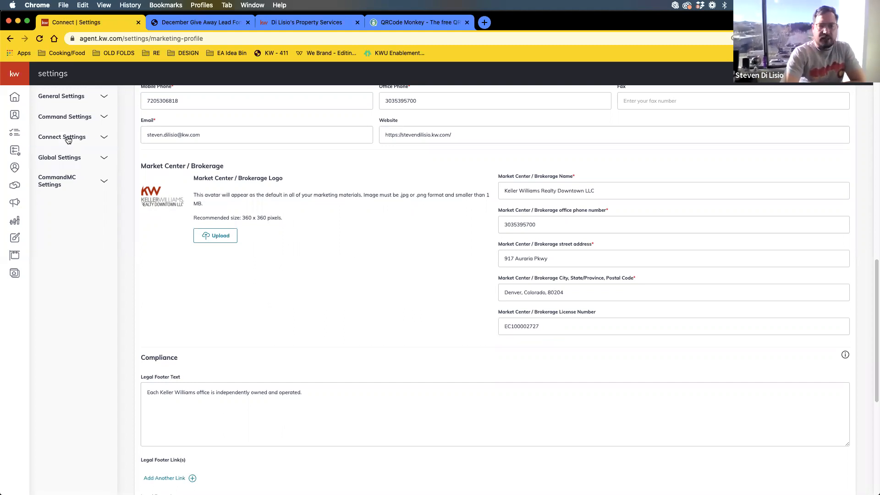
left_click(11, 40)
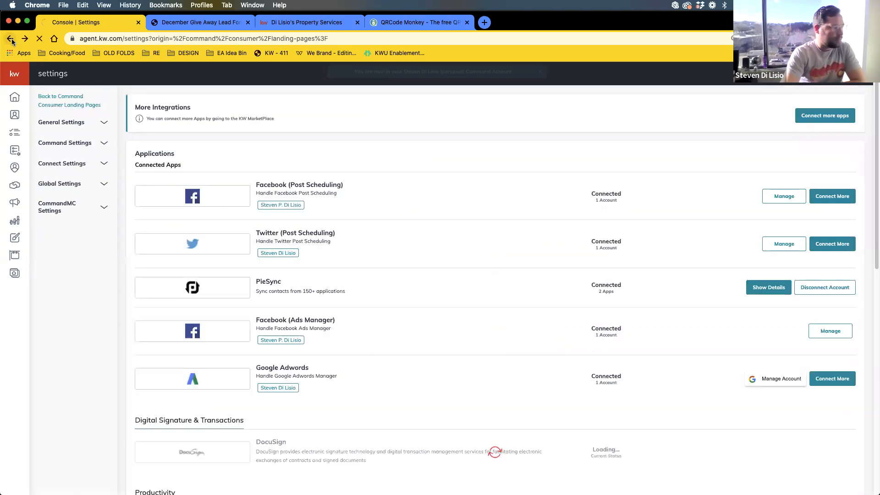
- Go back to the Consumer Landing Pages list and start a new page
left_click(11, 40)
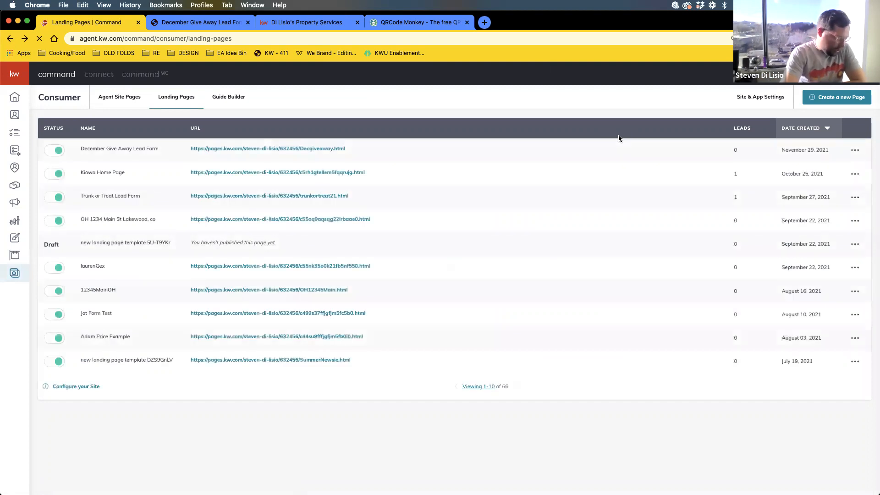
left_click(839, 101)
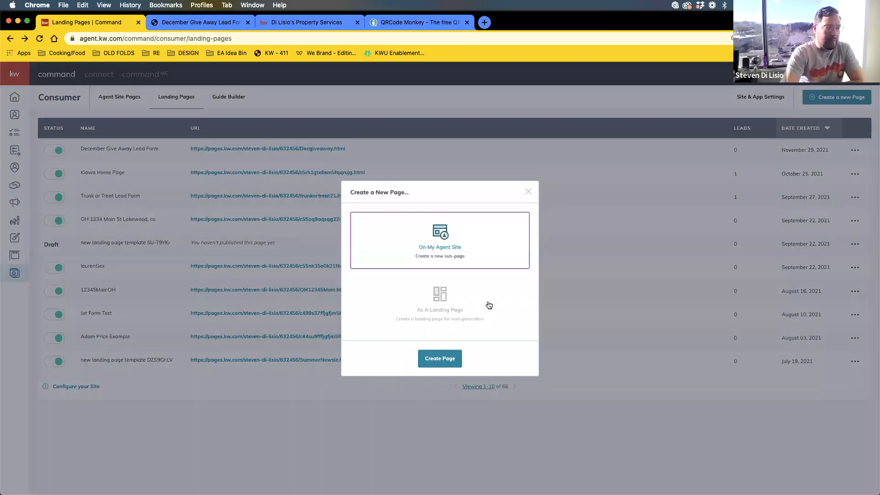
- Create the page as a landing page and drag in Branded Header, Legal Footer and Listing widgets
left_click(487, 305)
left_click(438, 362)
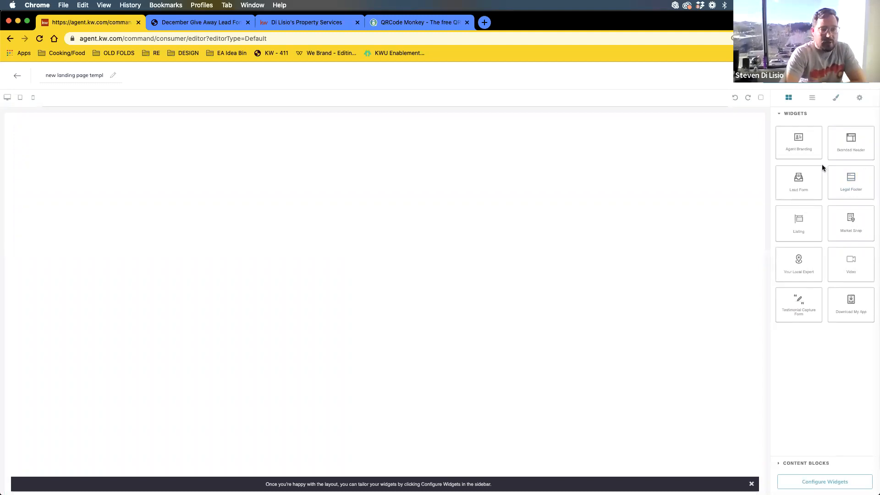
left_click_drag(851, 140, 609, 137)
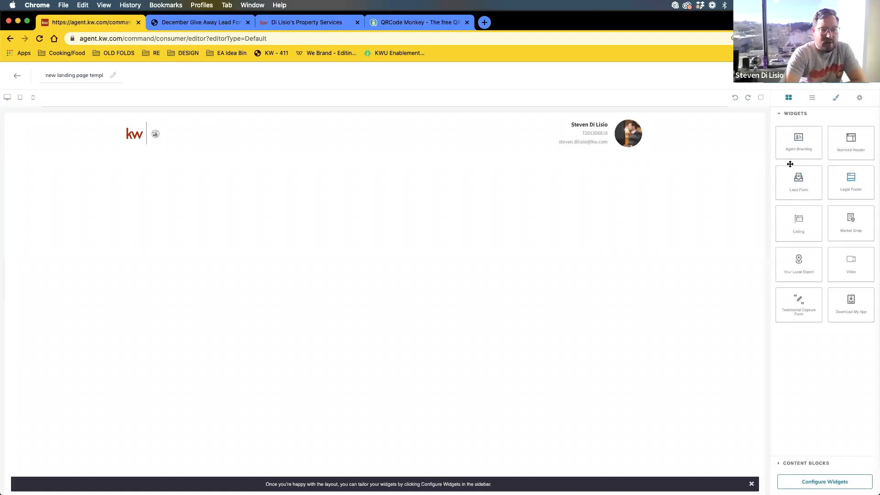
left_click_drag(863, 179, 509, 194)
left_click_drag(801, 228, 516, 155)
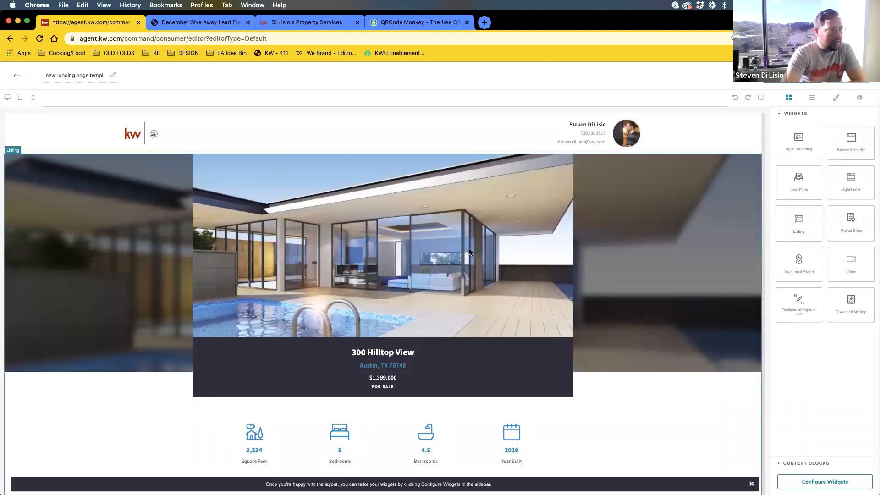
scroll(538, 258, "down", 1)
scroll(539, 257, "down", 10)
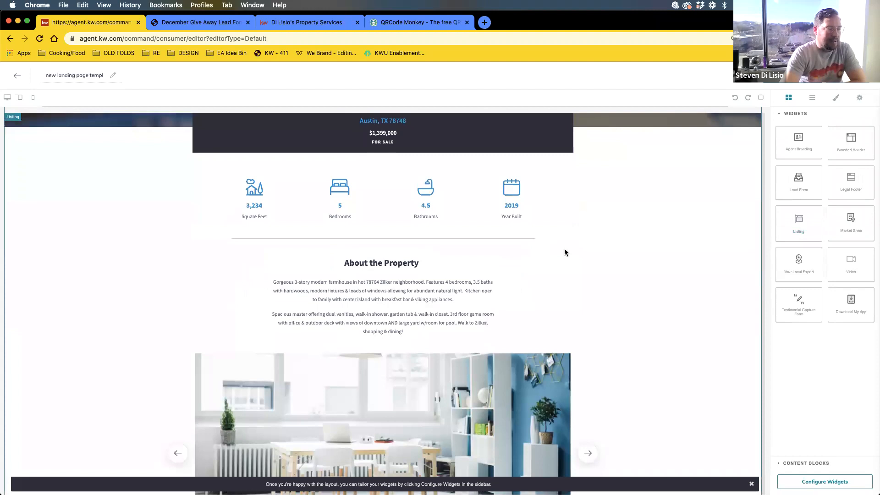
scroll(628, 279, "down", 5)
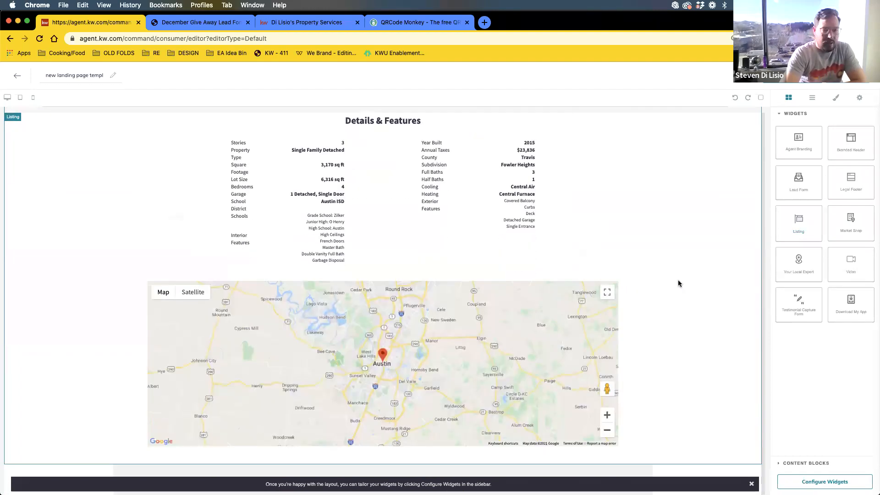
scroll(696, 229, "down", 6)
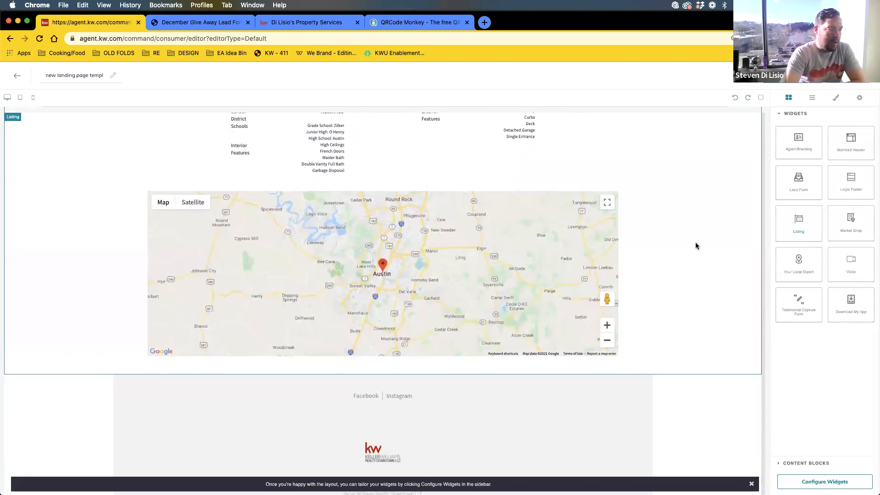
scroll(695, 246, "up", 7)
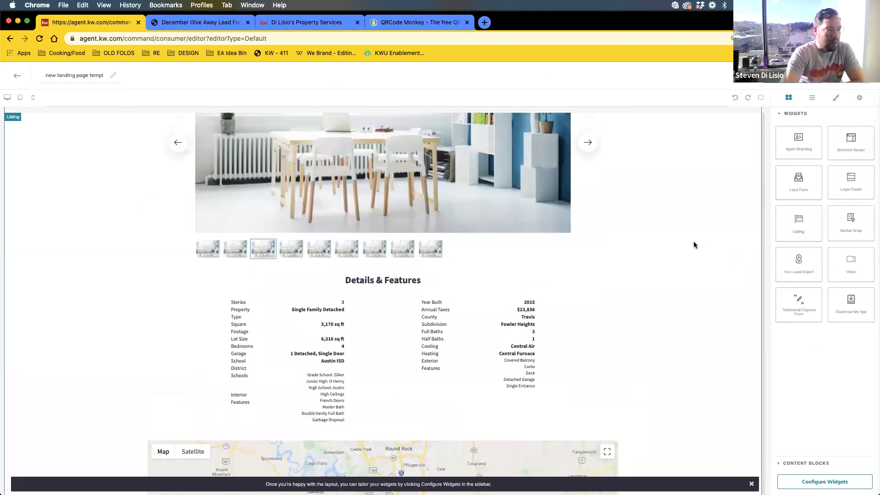
scroll(694, 243, "up", 10)
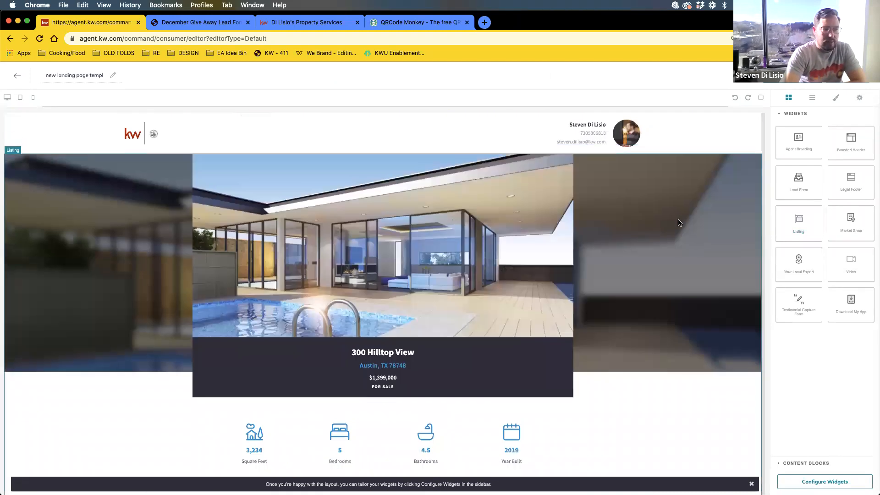
scroll(614, 316, "down", 3)
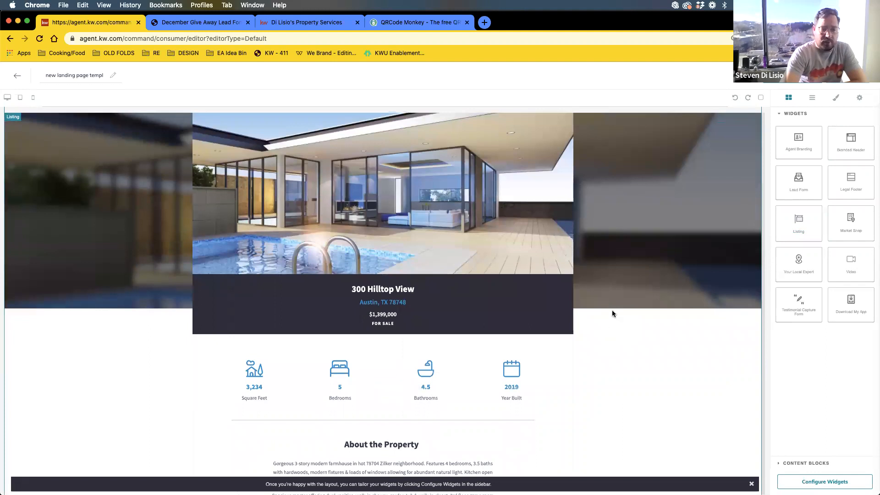
scroll(613, 311, "down", 7)
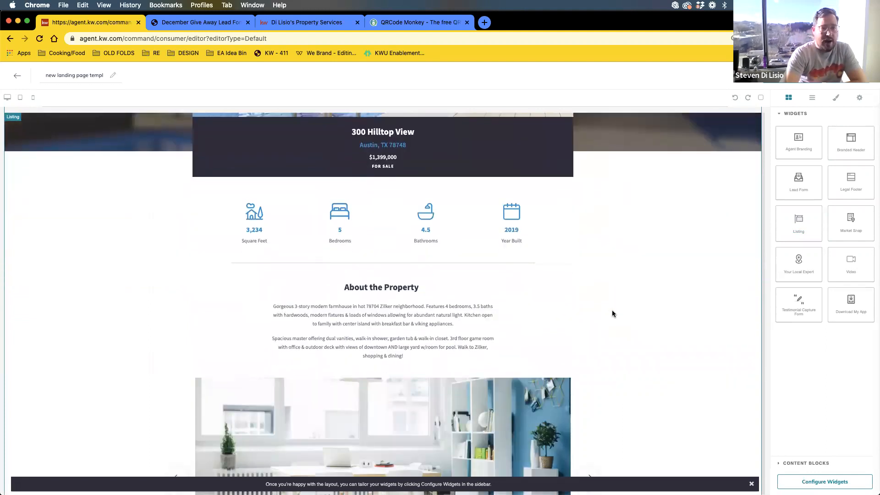
scroll(613, 314, "down", 2)
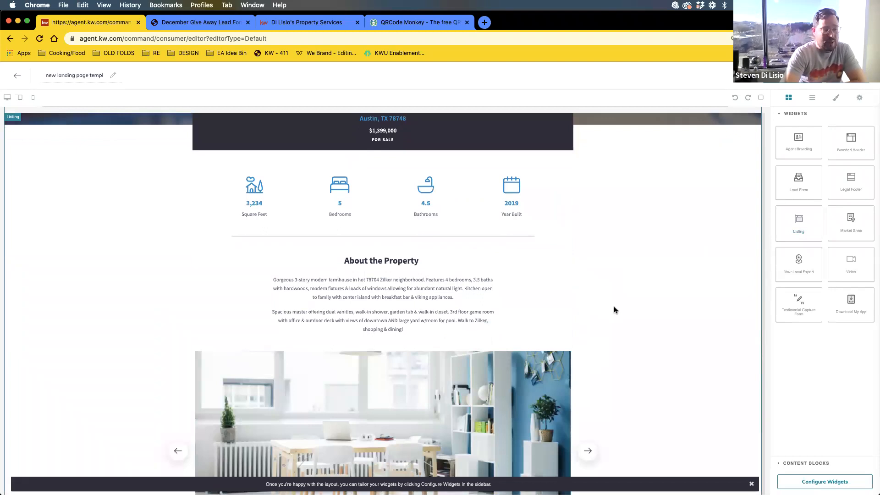
scroll(615, 308, "down", 8)
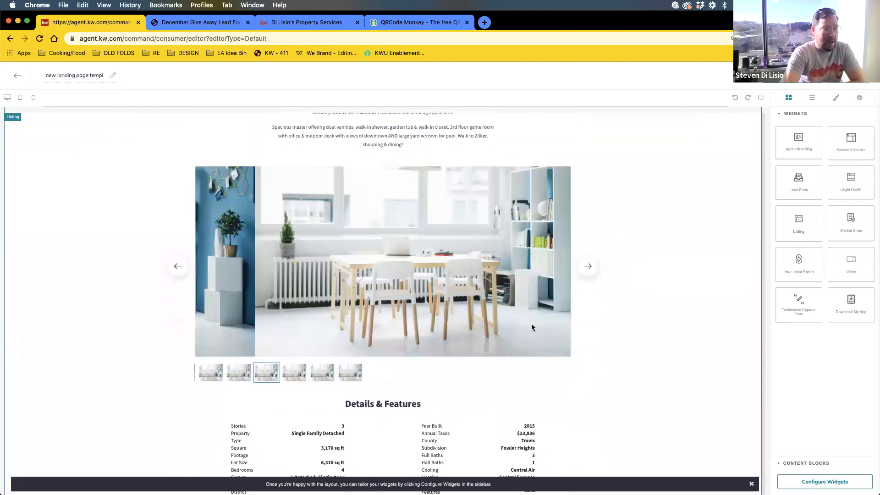
scroll(686, 310, "down", 13)
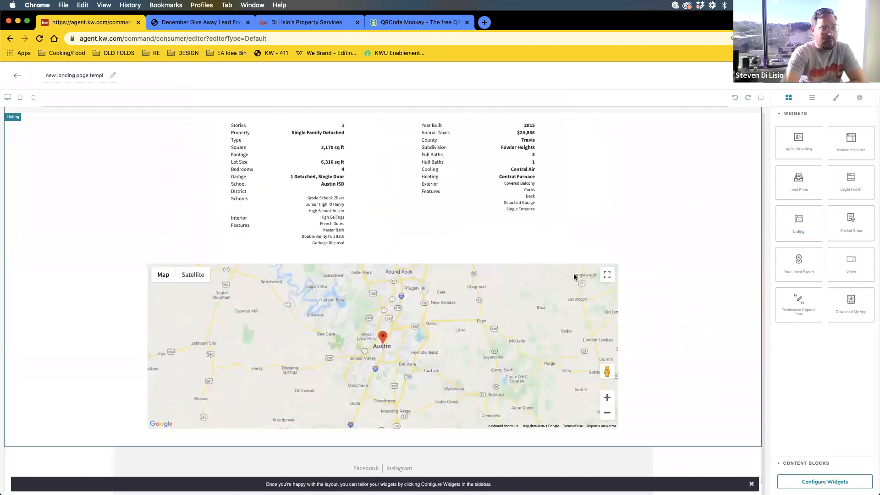
scroll(682, 293, "down", 3)
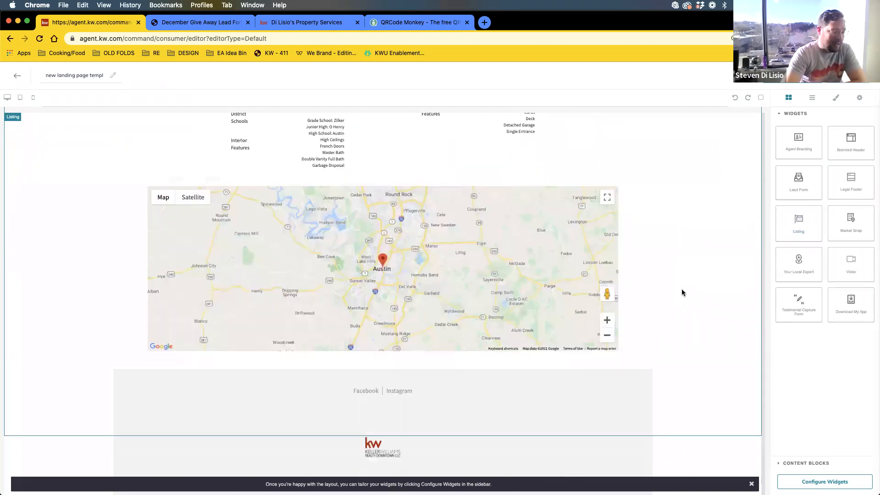
scroll(682, 292, "down", 3)
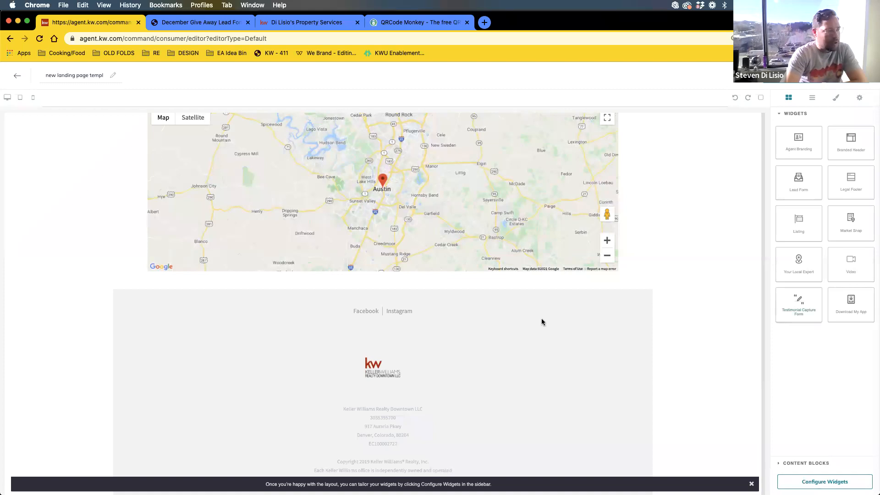
scroll(538, 326, "up", 20)
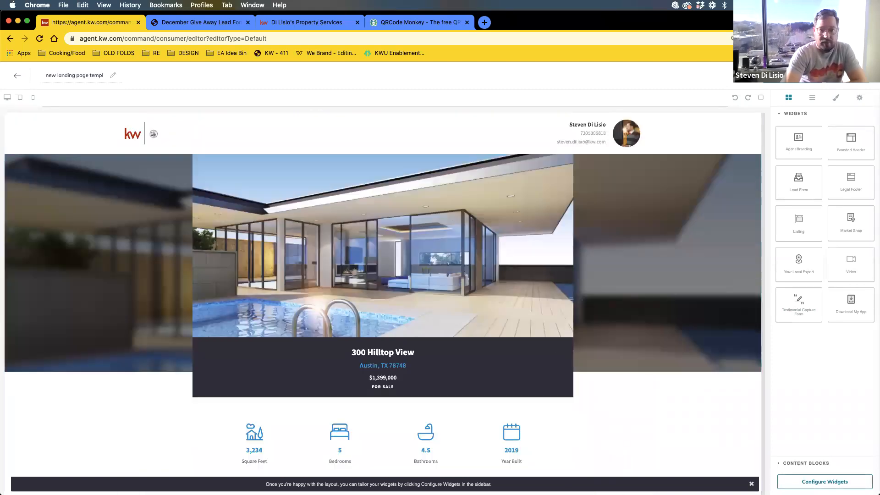
- Pick the Listing widget from Configure Widgets and browse listings to choose a property
left_click(824, 481)
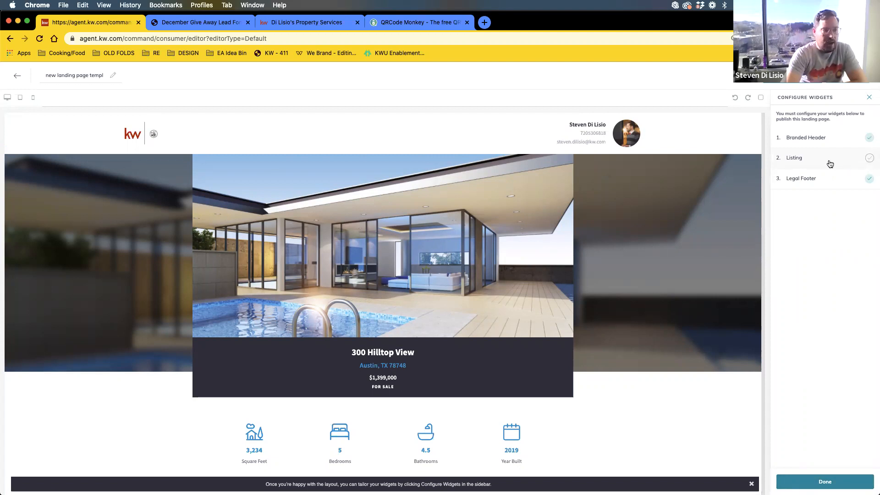
left_click(799, 160)
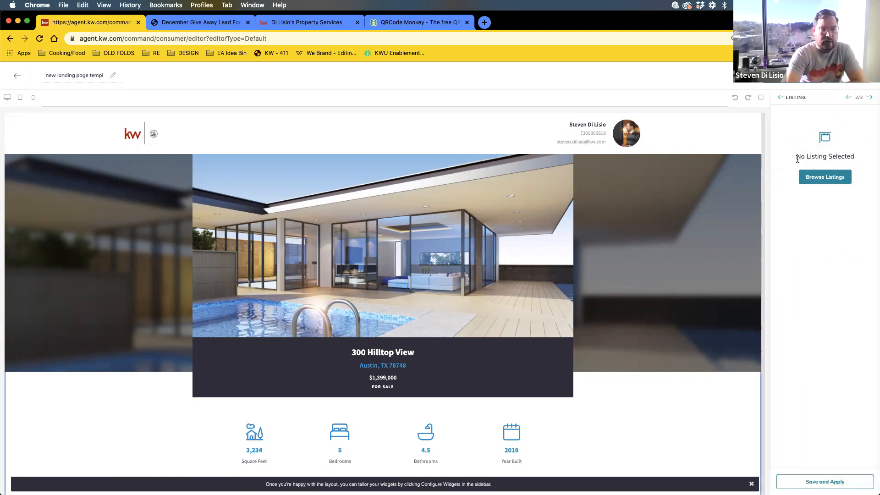
left_click(825, 177)
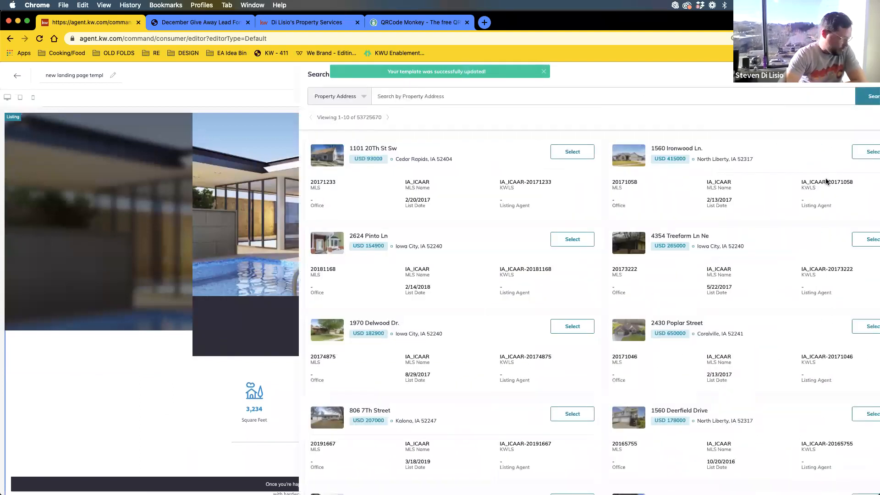
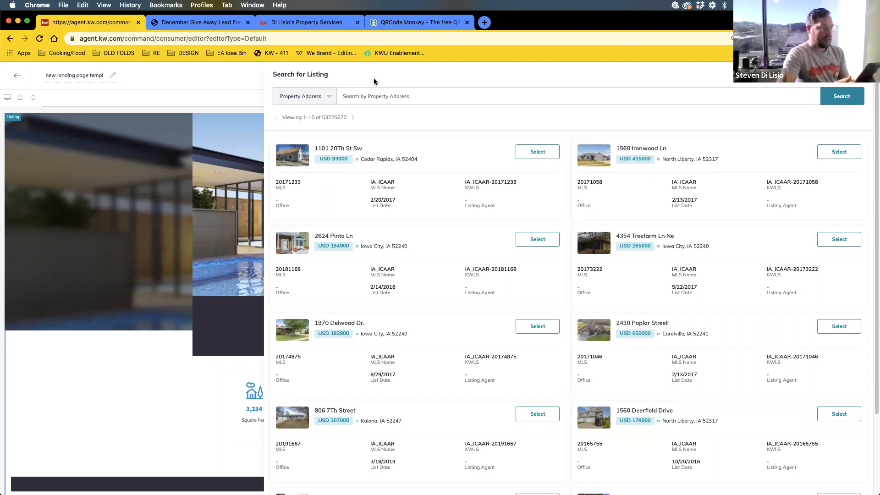
left_click(390, 95)
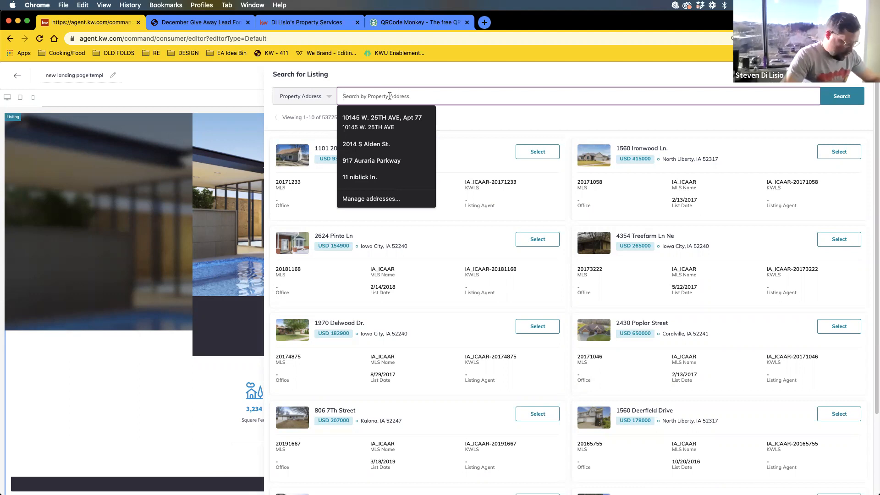
left_click(328, 97)
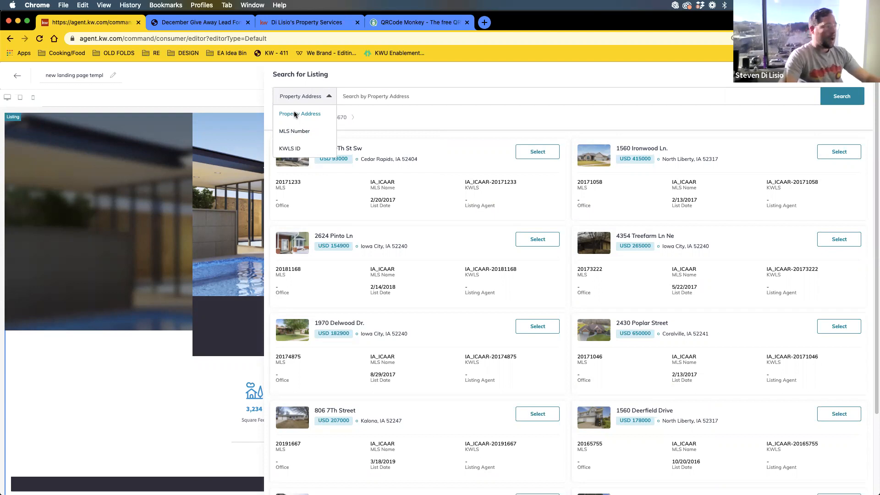
left_click(294, 115)
left_click(409, 93)
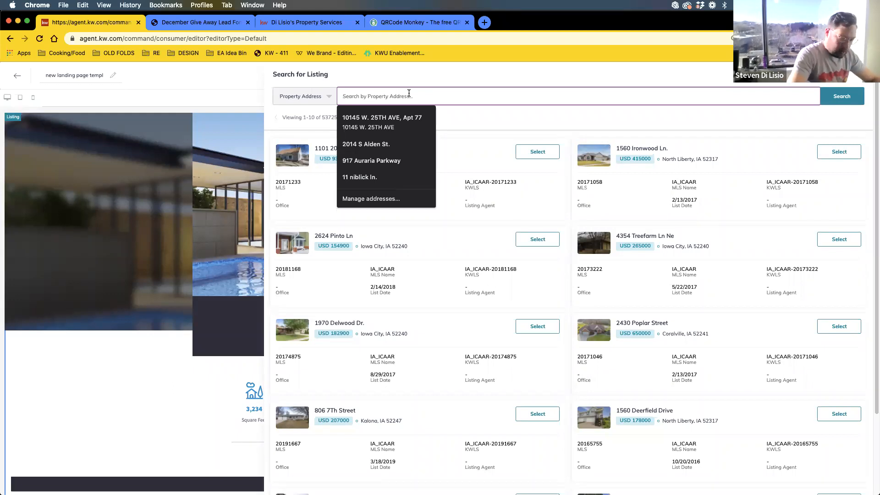
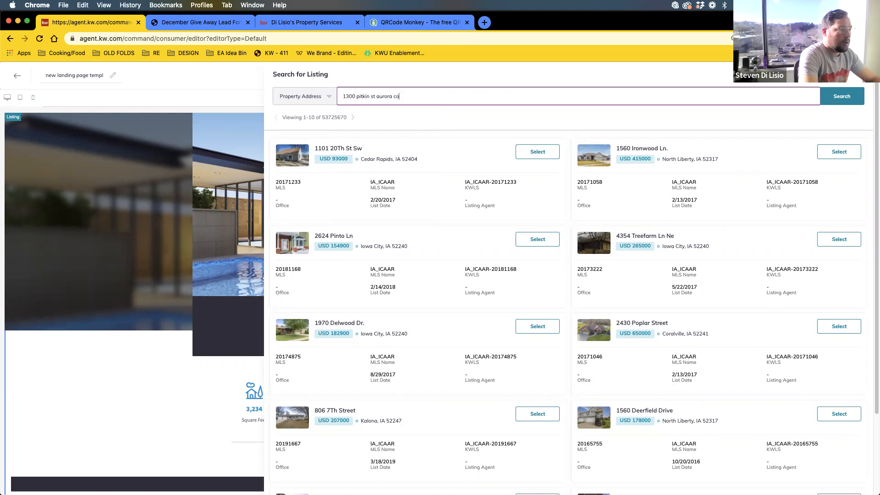
key("Return")
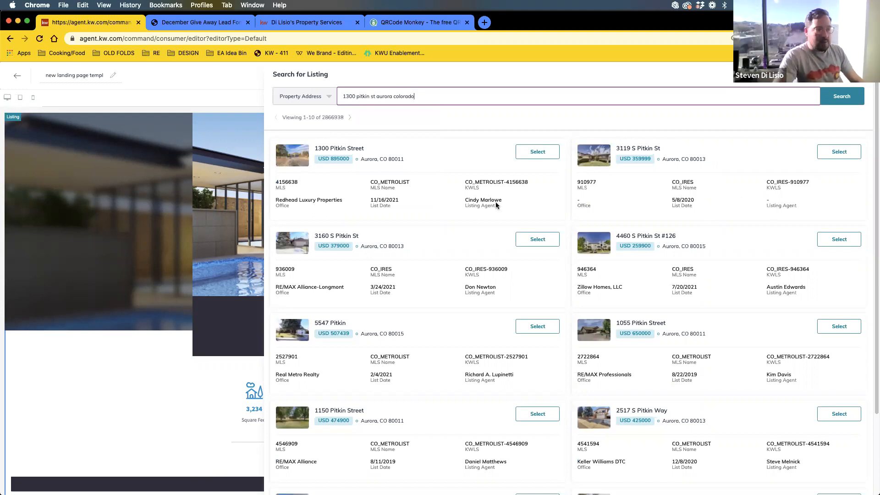
left_click_drag(500, 205, 456, 202)
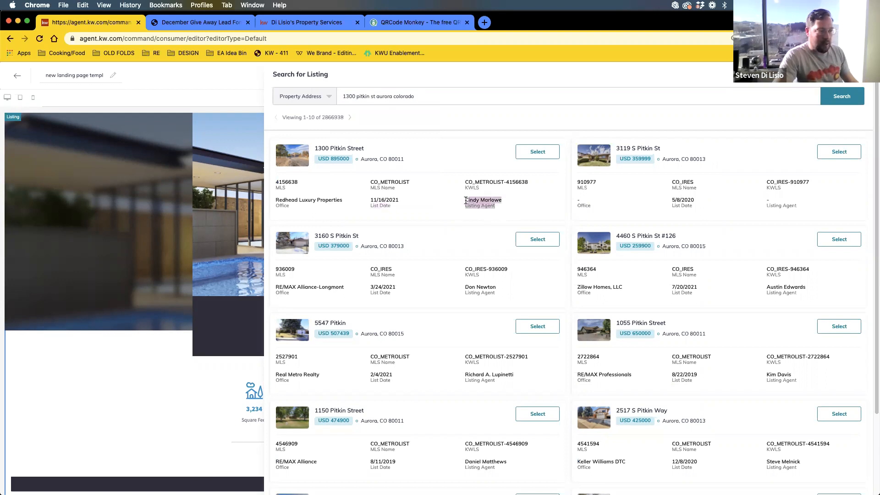
left_click(461, 199)
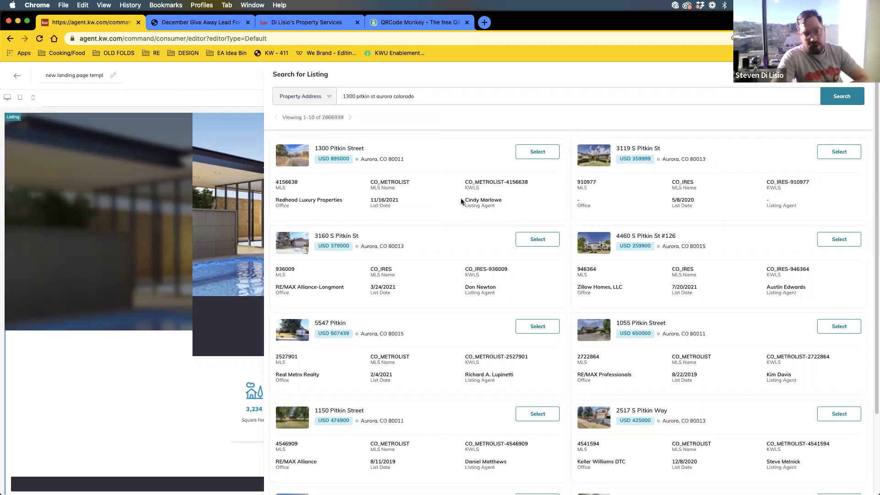
scroll(613, 322, "down", 3)
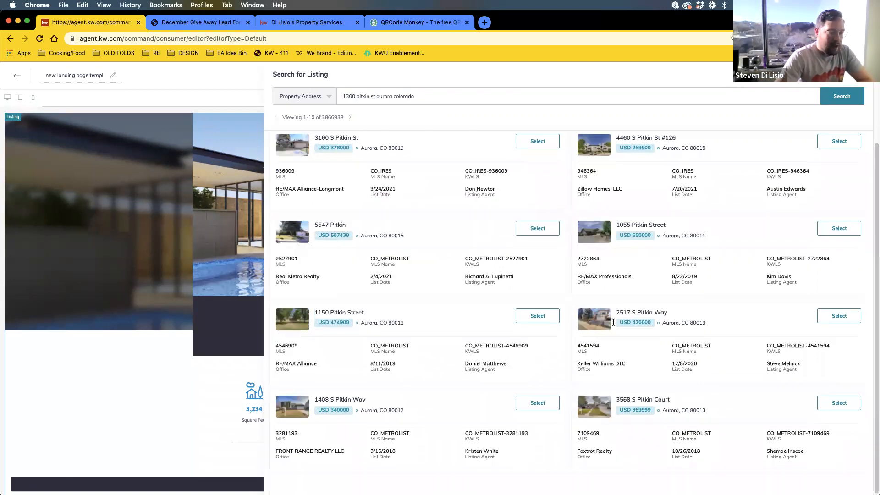
scroll(461, 307, "up", 3)
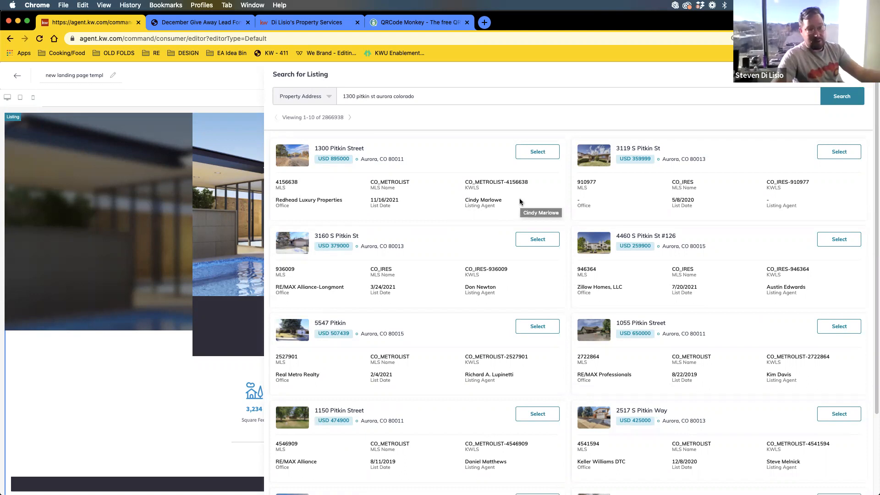
left_click(527, 155)
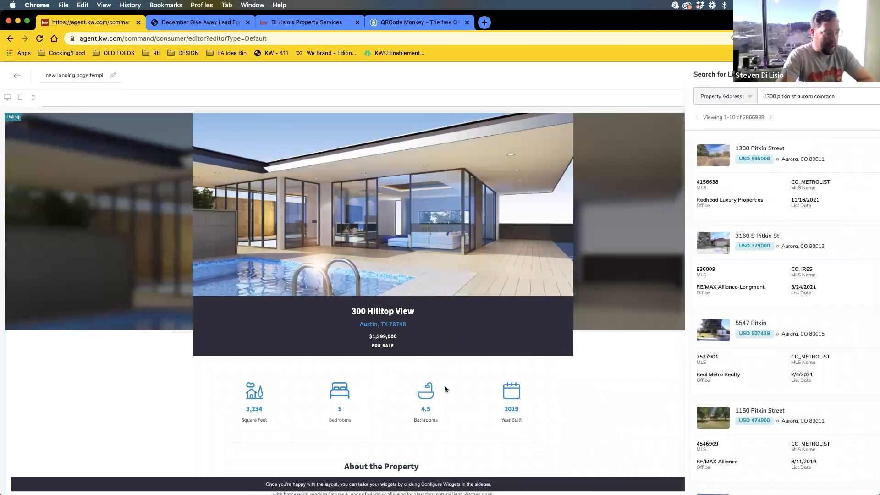
scroll(504, 389, "down", 5)
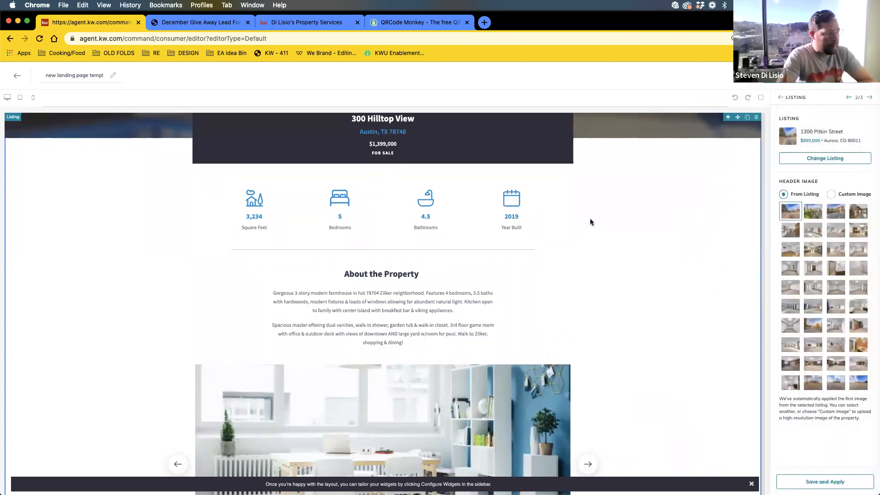
scroll(619, 301, "up", 5)
scroll(625, 315, "down", 3)
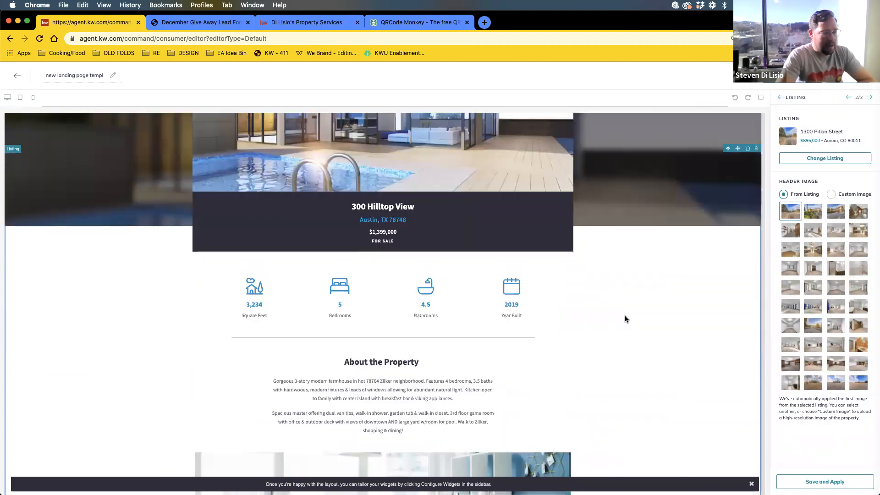
scroll(625, 316, "down", 5)
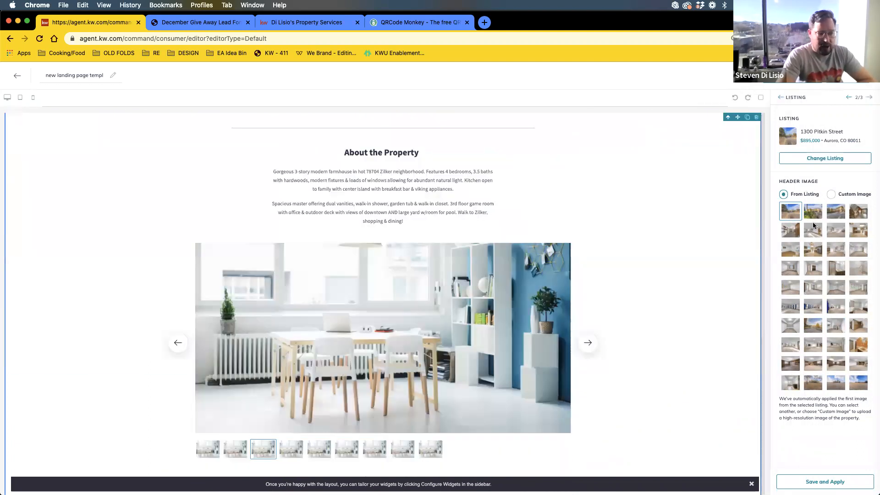
left_click(817, 215)
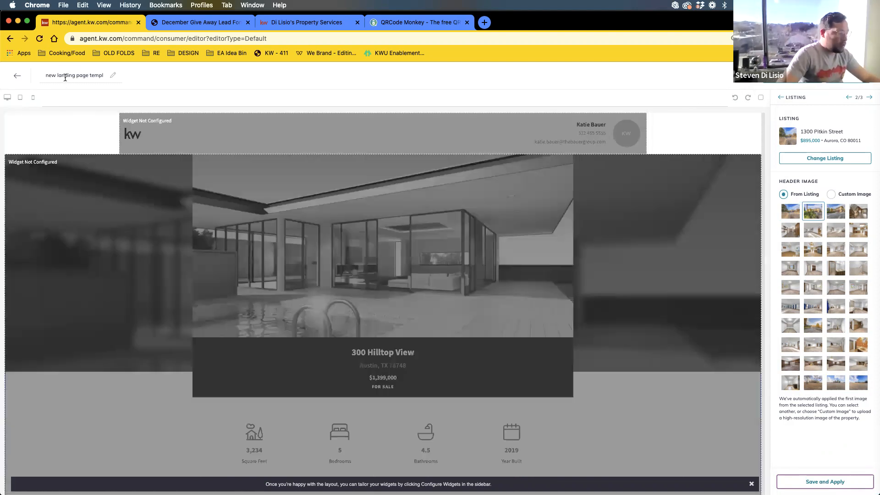
left_click(65, 76)
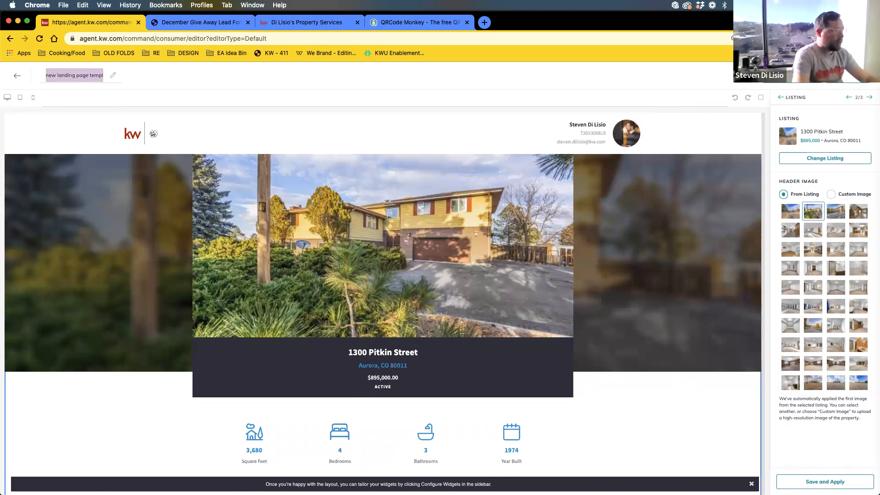
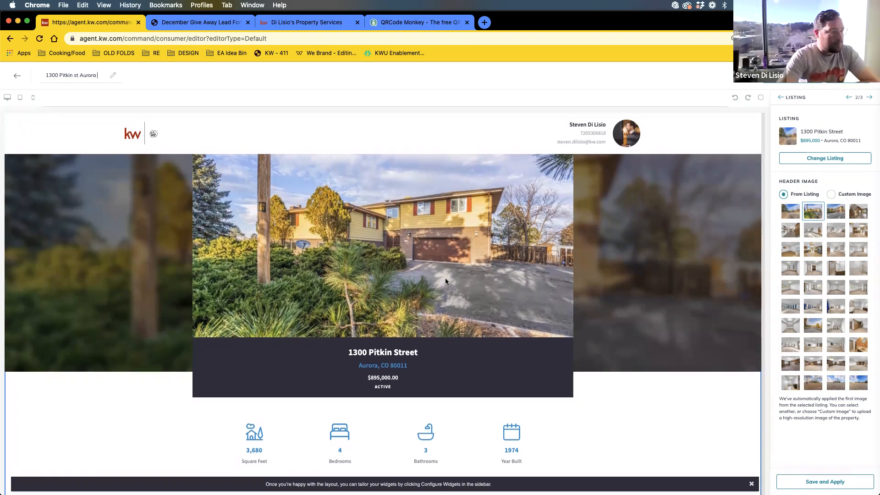
scroll(349, 257, "down", 3)
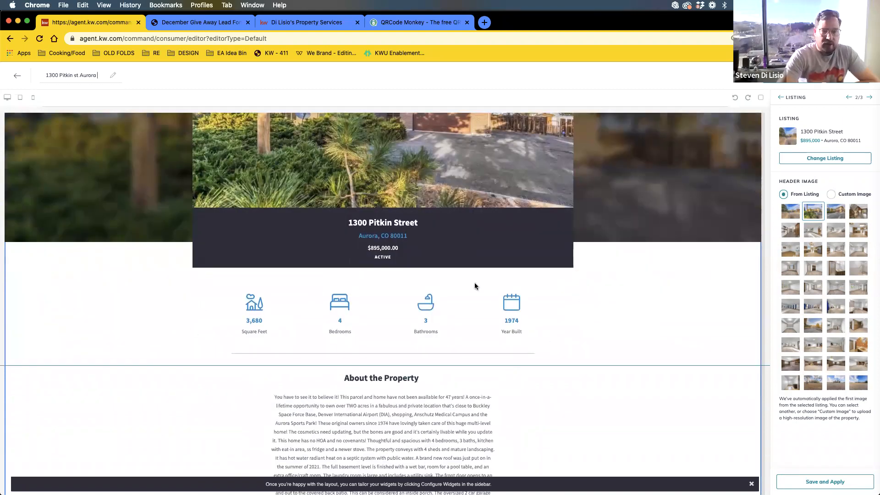
scroll(320, 298, "down", 4)
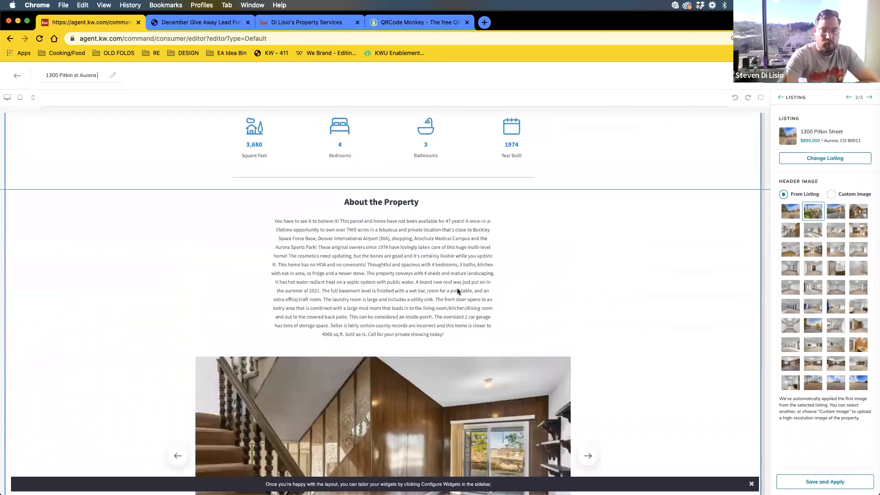
scroll(384, 224, "down", 4)
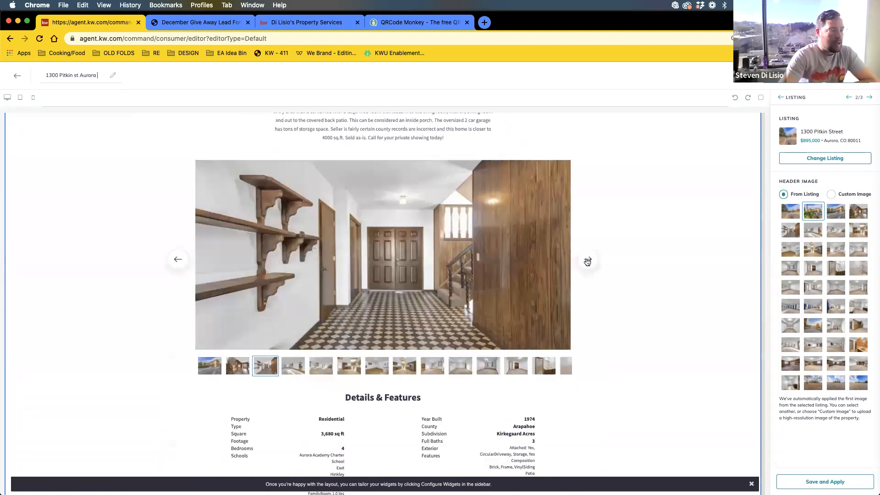
- Flip through five listing photos in the carousel and review the details and map
left_click(585, 260)
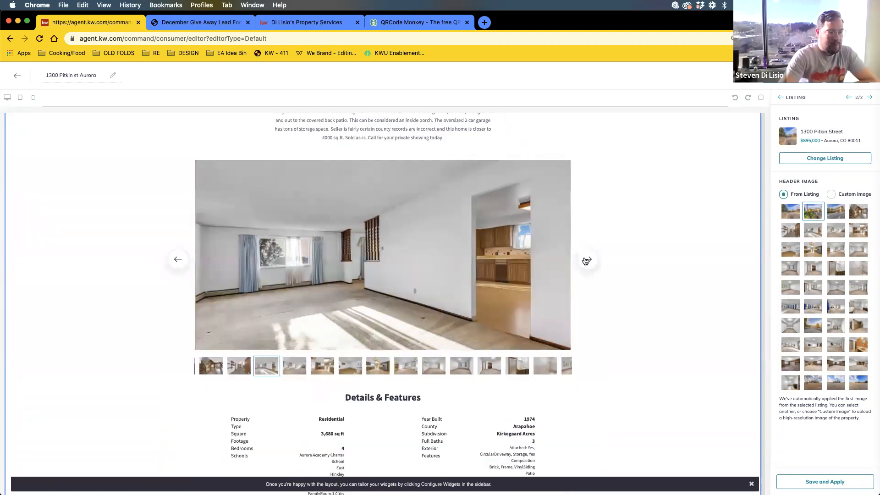
left_click(586, 260)
left_click(587, 261)
left_click(587, 259)
left_click(587, 259)
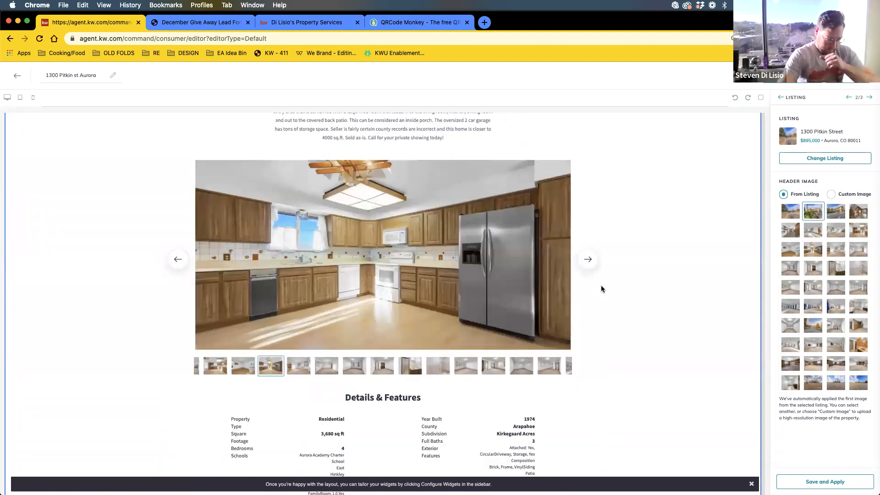
scroll(601, 289, "down", 4)
scroll(601, 289, "down", 5)
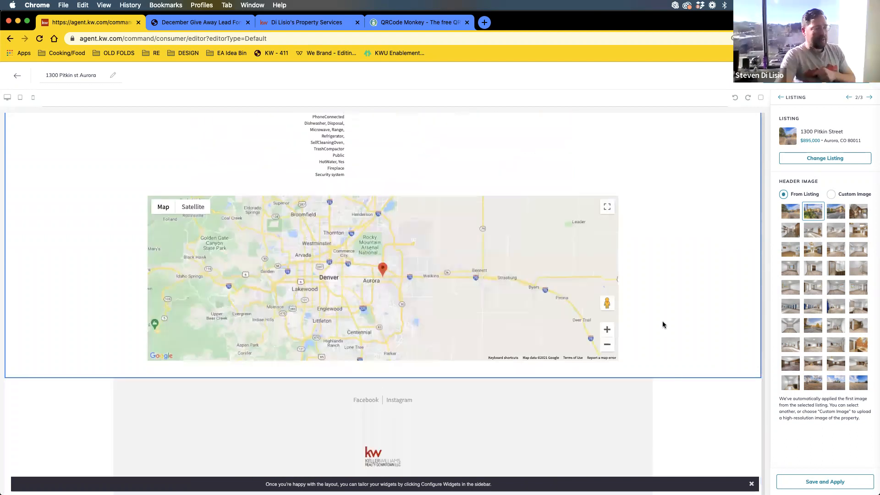
scroll(659, 323, "down", 2)
scroll(660, 316, "up", 12)
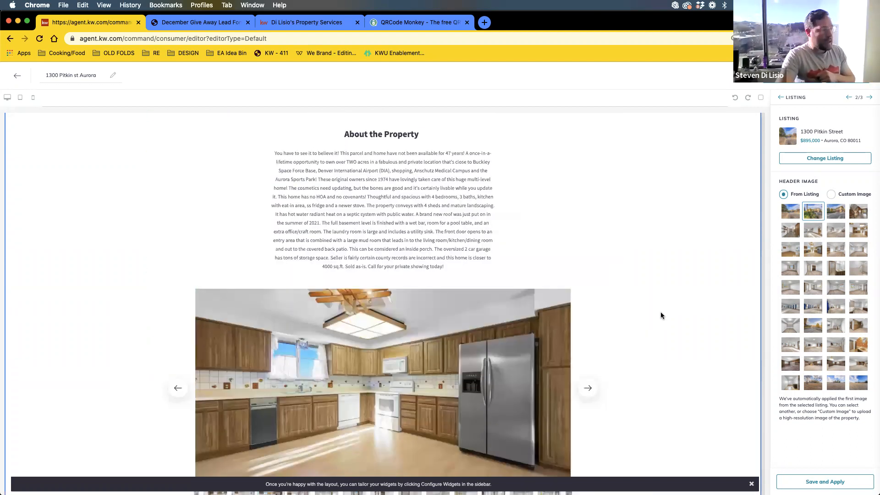
scroll(661, 315, "up", 10)
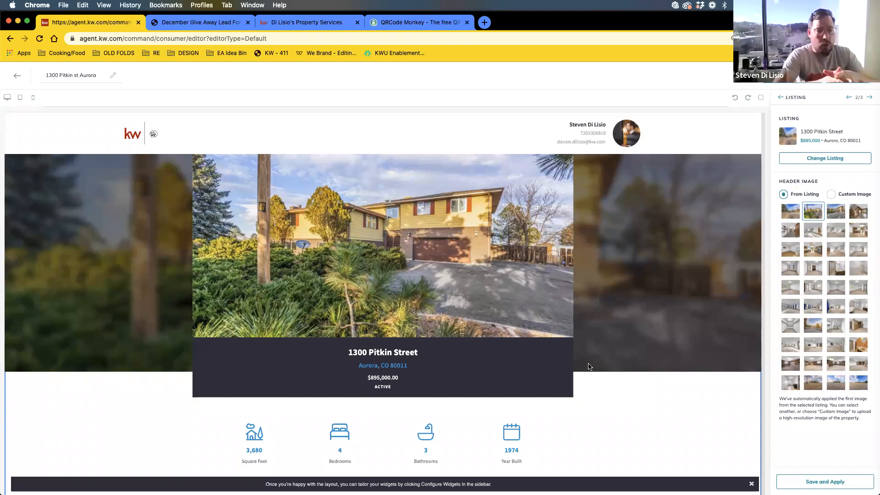
- Close the widget configuration checklist and try dragging in a Lead Form widget
left_click(781, 98)
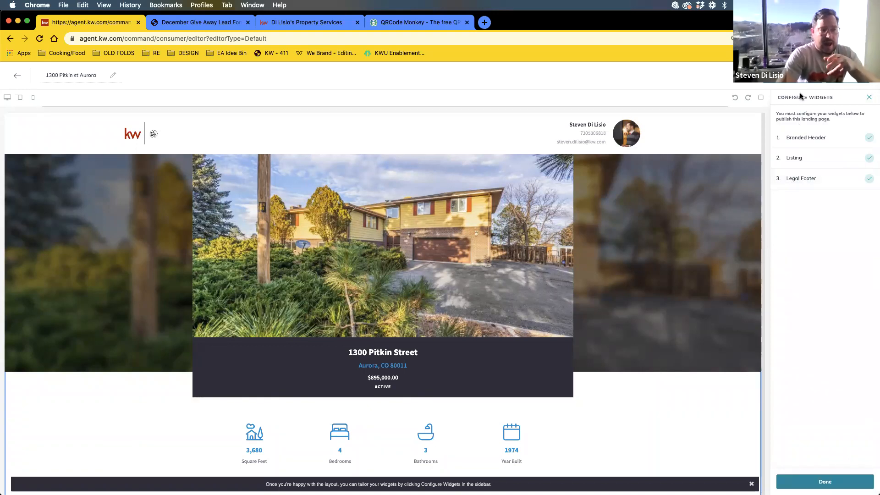
left_click(839, 481)
left_click_drag(798, 183, 841, 377)
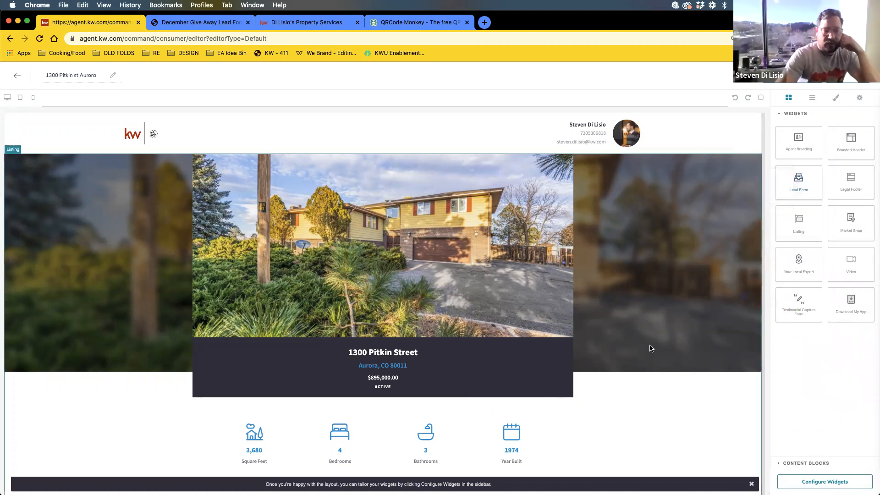
- Try dragging a Market Snap section onto the page, then reopen and close the widget checklist
scroll(650, 348, "down", 3)
scroll(652, 341, "down", 10)
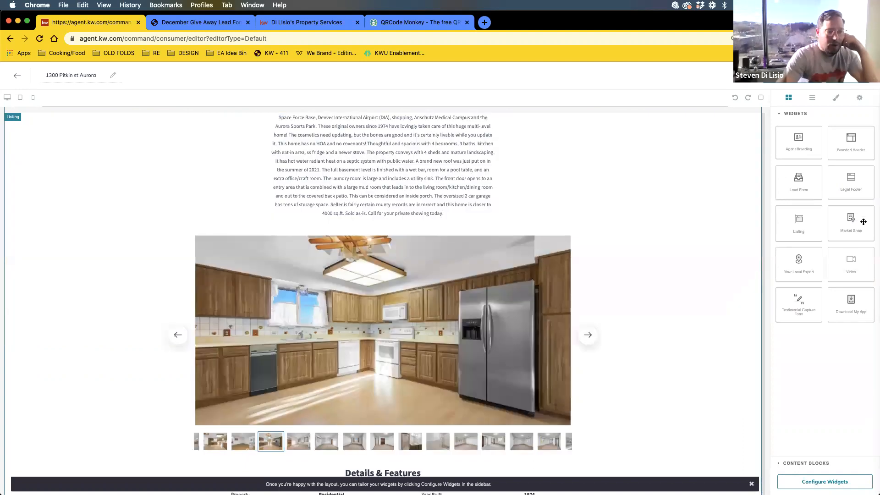
scroll(635, 262, "down", 10)
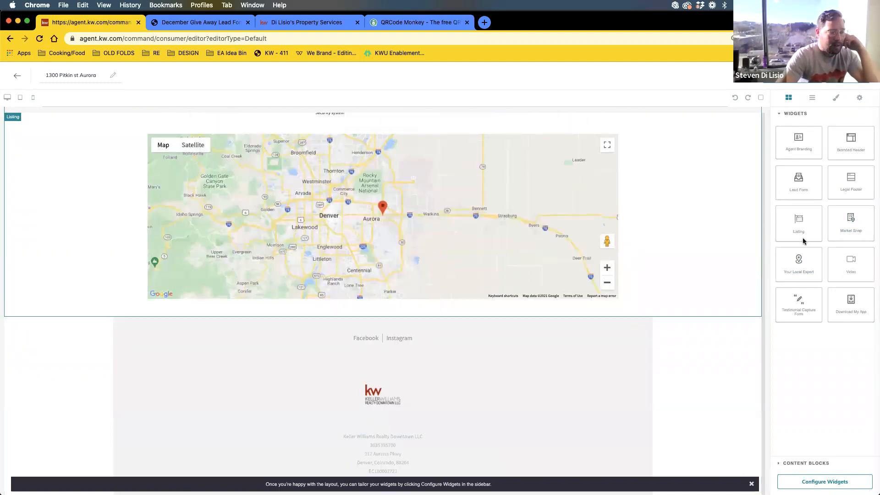
left_click_drag(851, 223, 373, 315)
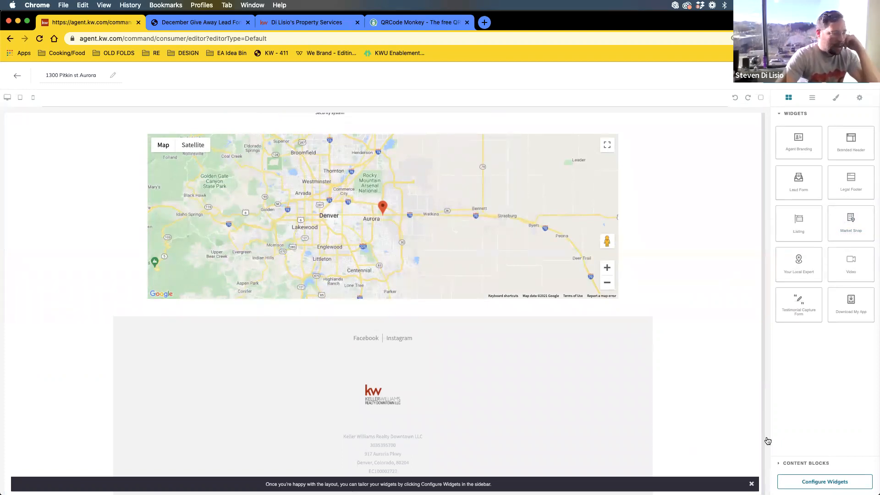
scroll(632, 317, "down", 1)
left_click(832, 482)
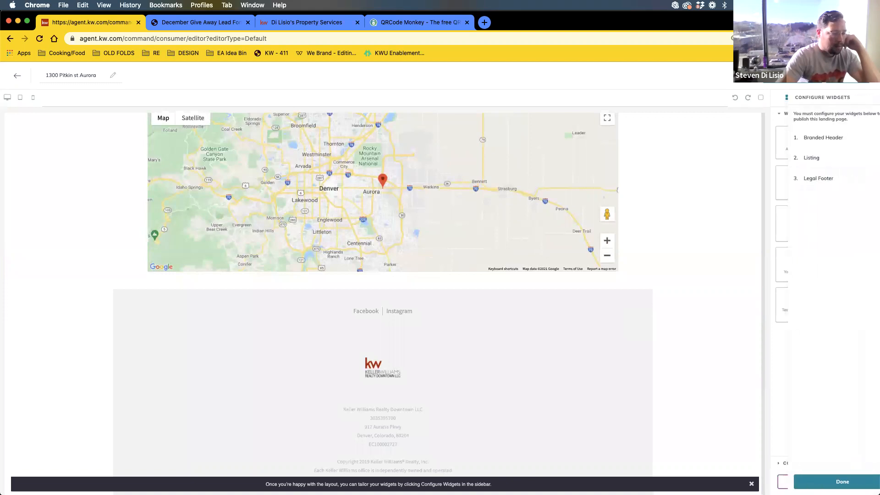
left_click(870, 100)
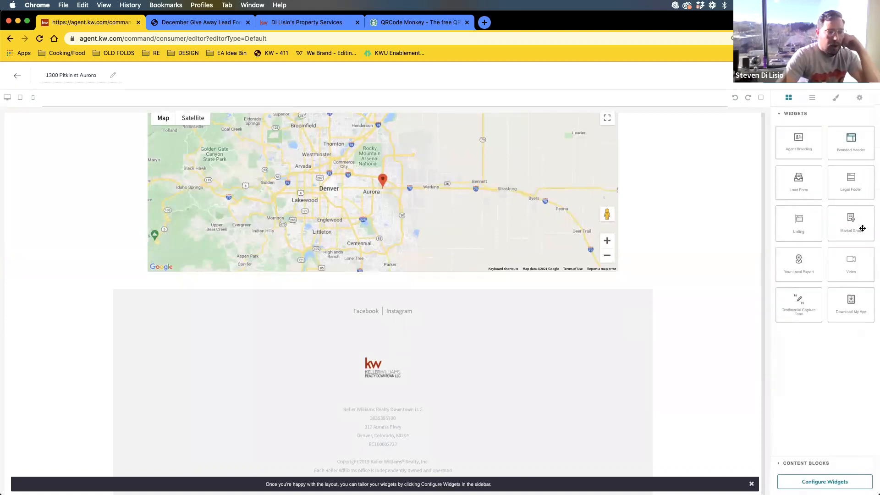
- Add a Market Snap section below the listing map
left_click_drag(853, 227, 393, 281)
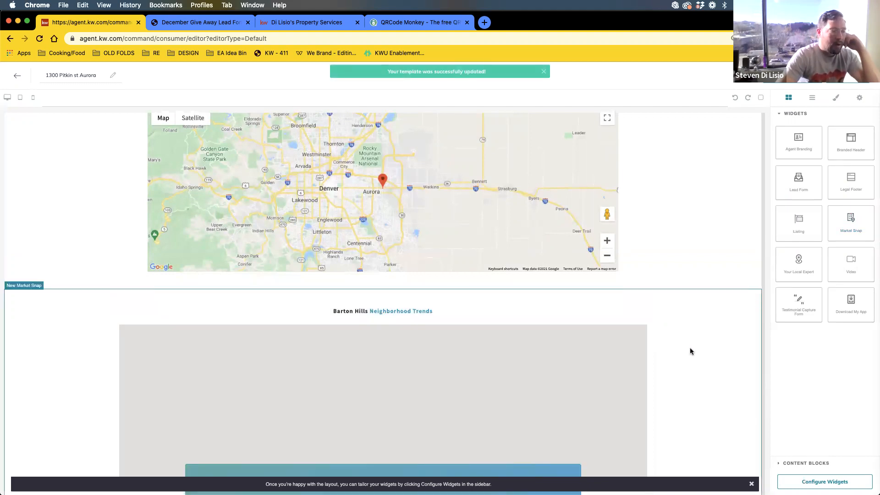
scroll(690, 351, "down", 5)
scroll(660, 357, "up", 5)
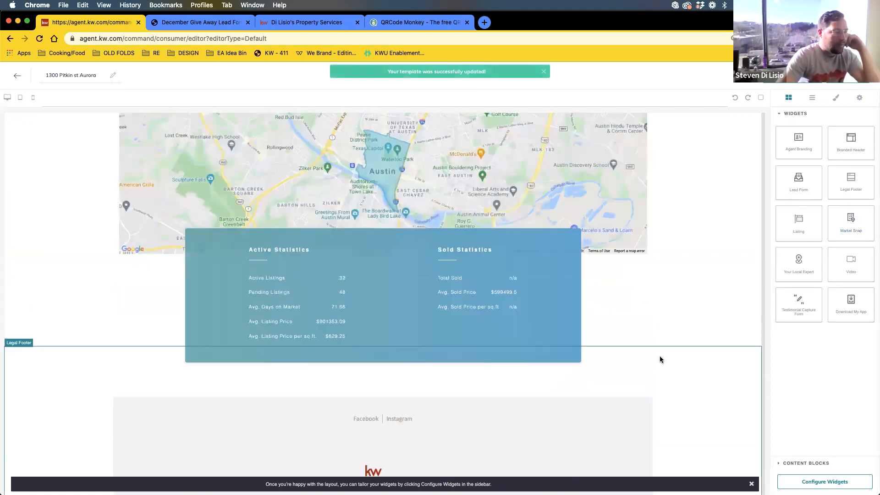
scroll(660, 357, "down", 3)
- Set the New Market Snap header to 'Kirkegaard Acres'
left_click(819, 481)
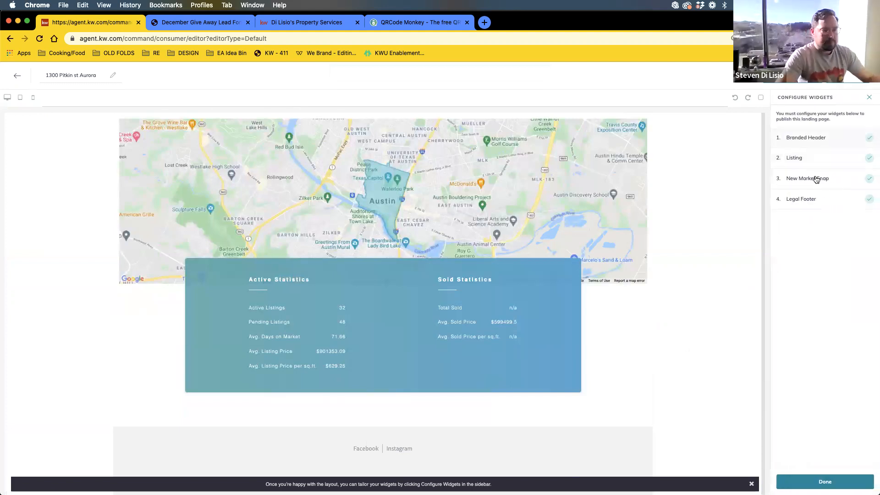
left_click(816, 180)
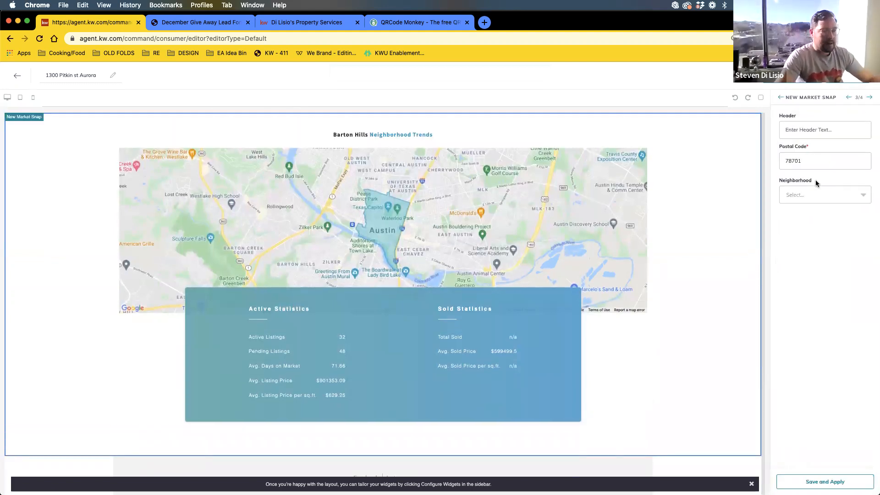
left_click(802, 130)
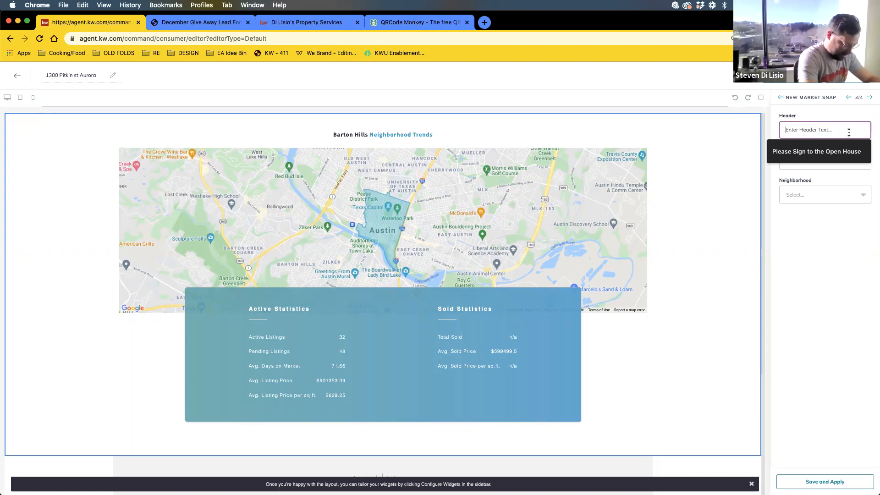
type("Kirkega")
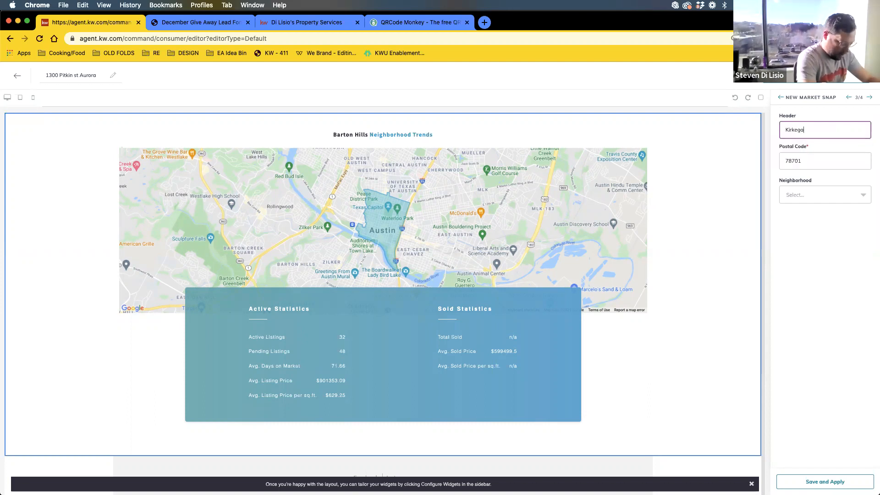
type("ard Acres")
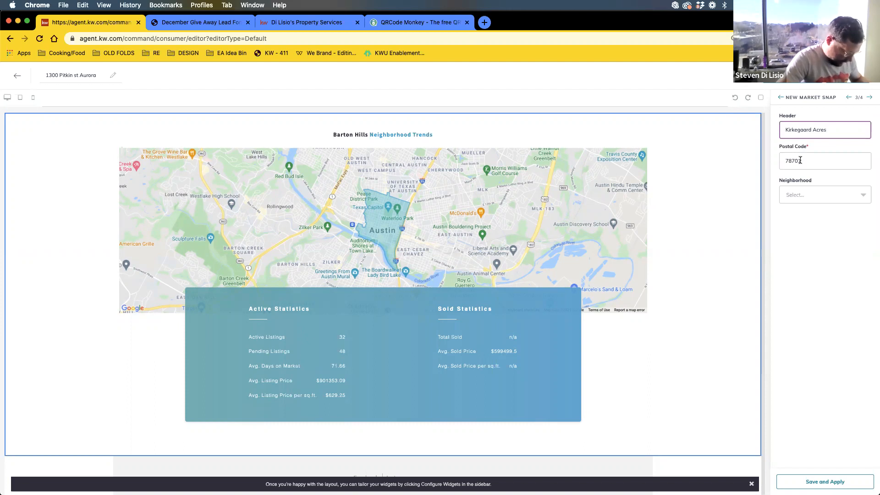
- Replace the Market Snap postal code 78701 with 80011
left_click(817, 159)
double_click(817, 159)
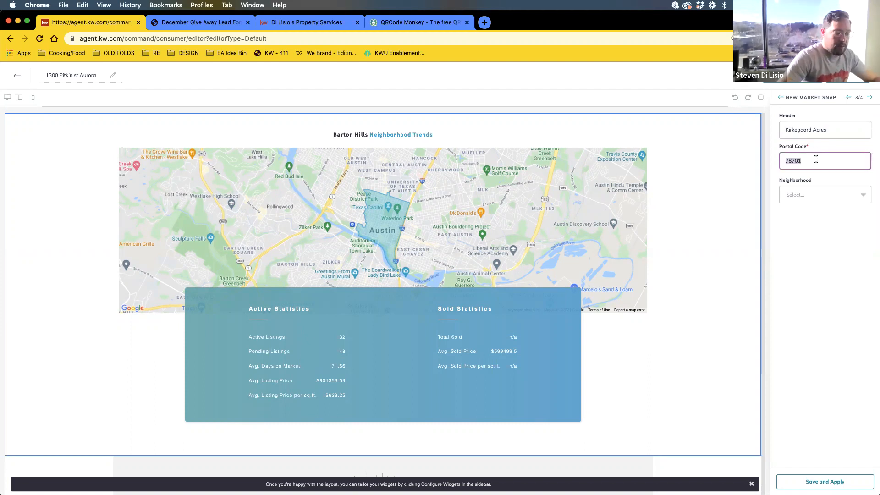
type("80011")
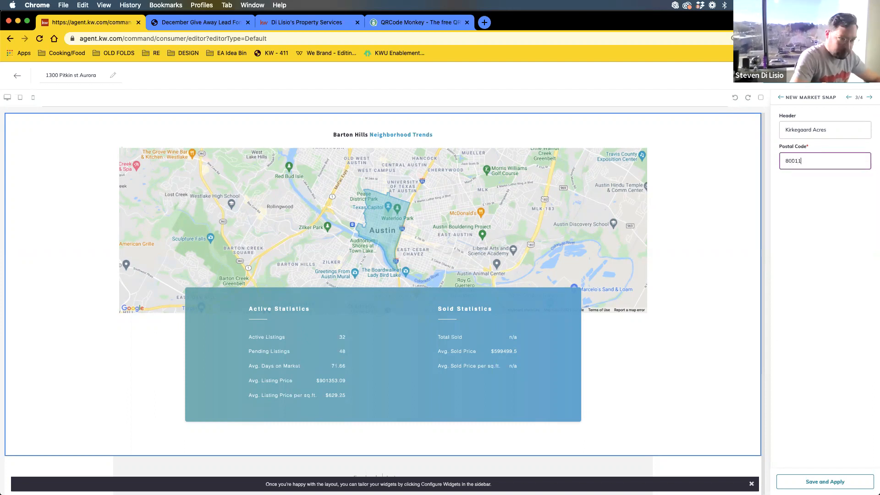
left_click(812, 199)
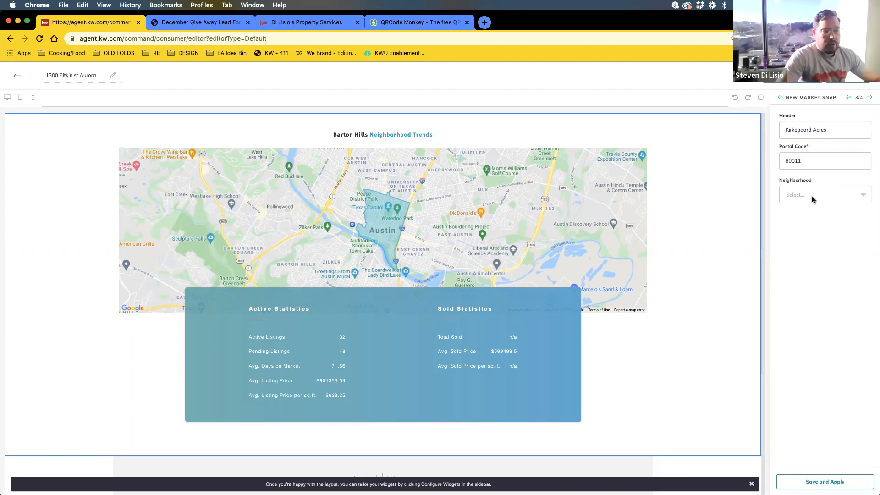
- Choose Kirkegaard Acres as the Market Snap neighborhood
left_click(813, 200)
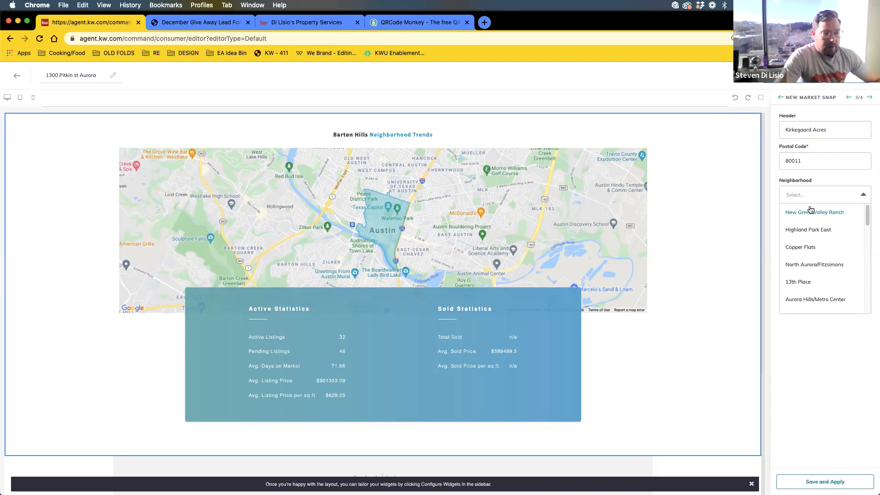
scroll(815, 249, "down", 1)
scroll(814, 248, "down", 2)
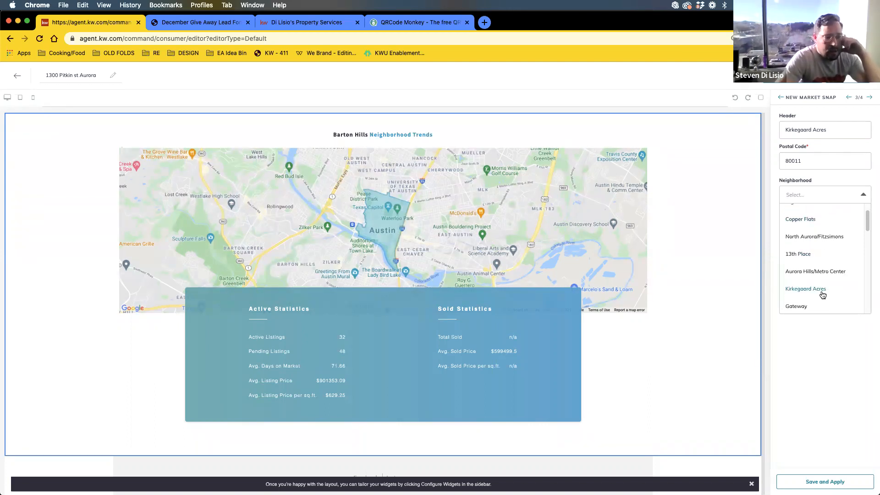
scroll(818, 291, "down", 5)
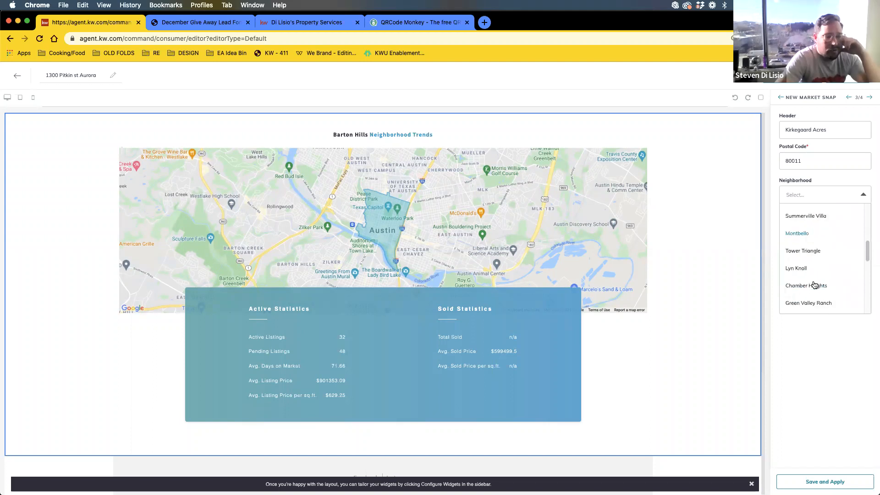
scroll(815, 285, "up", 6)
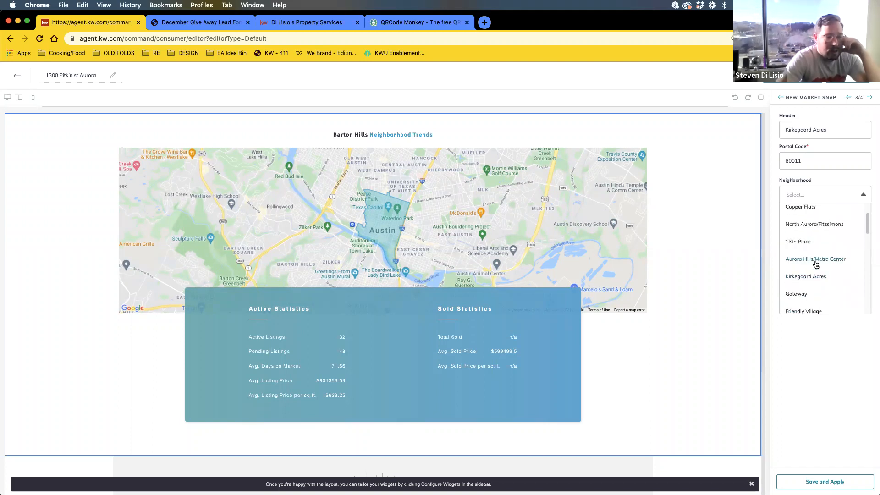
scroll(816, 263, "up", 2)
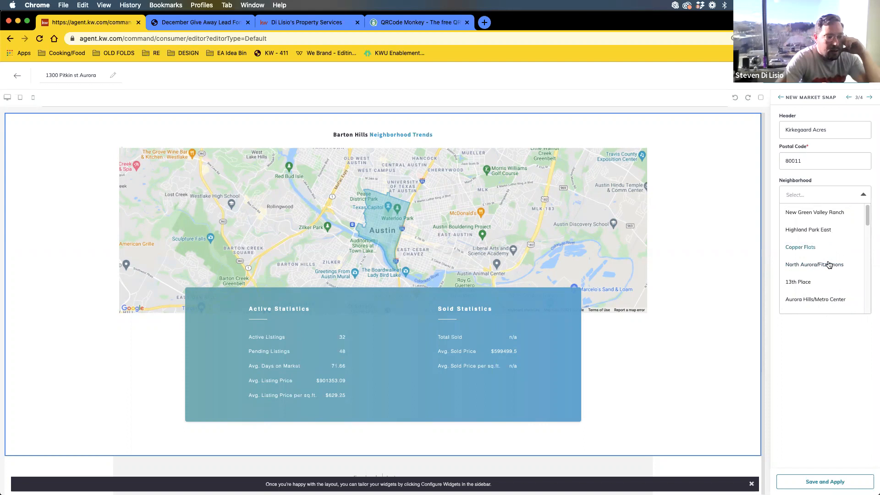
scroll(814, 296, "down", 2)
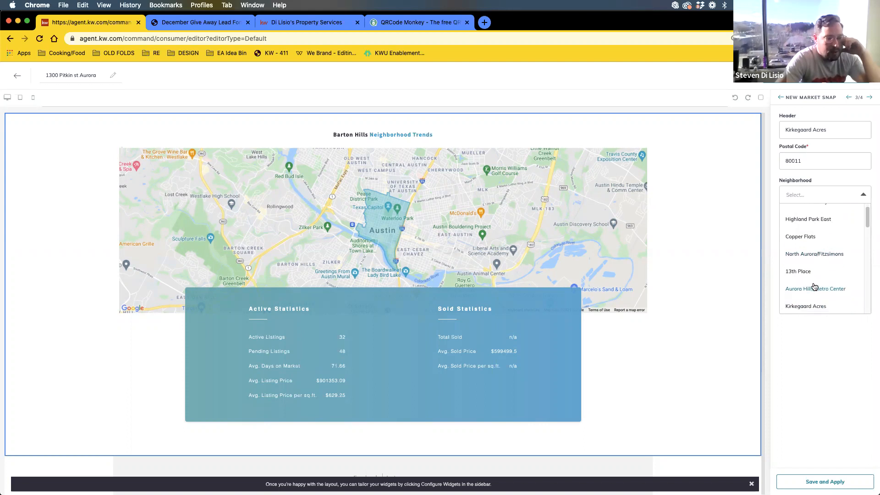
left_click(820, 291)
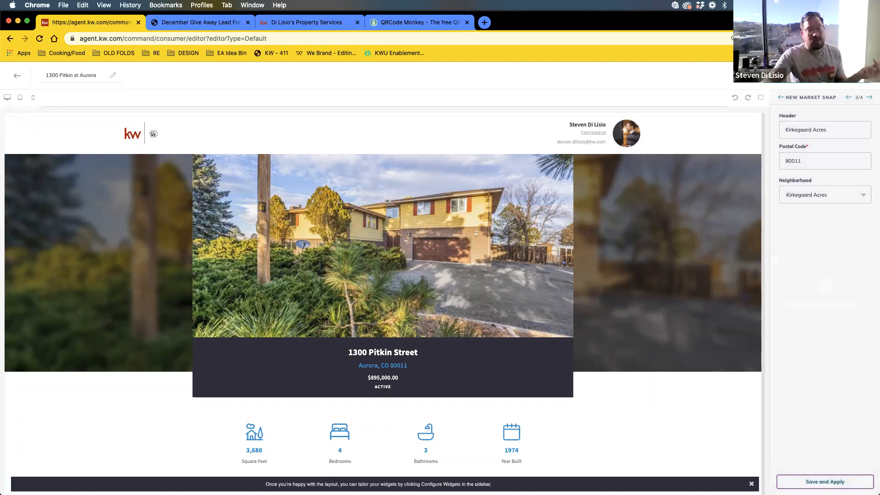
- Review the Kirkegaard Acres 80011 market statistics on the page and return to the widget checklist
scroll(587, 389, "down", 6)
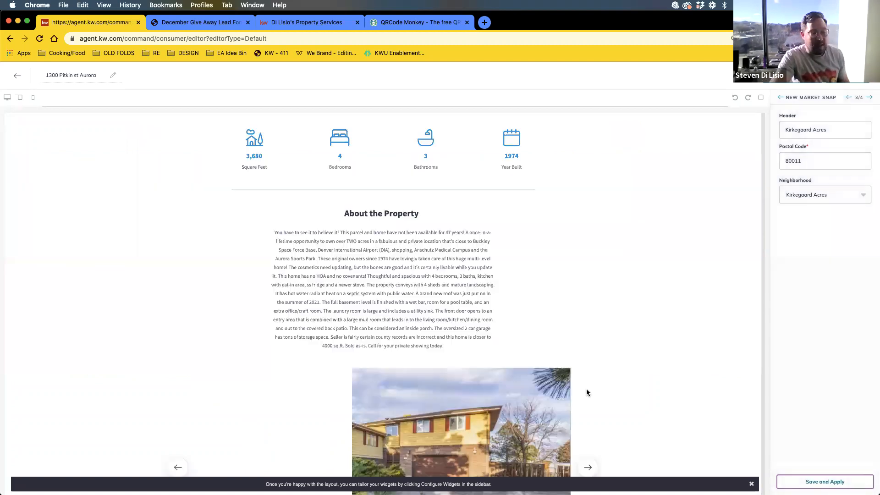
scroll(586, 392, "down", 15)
scroll(591, 385, "down", 4)
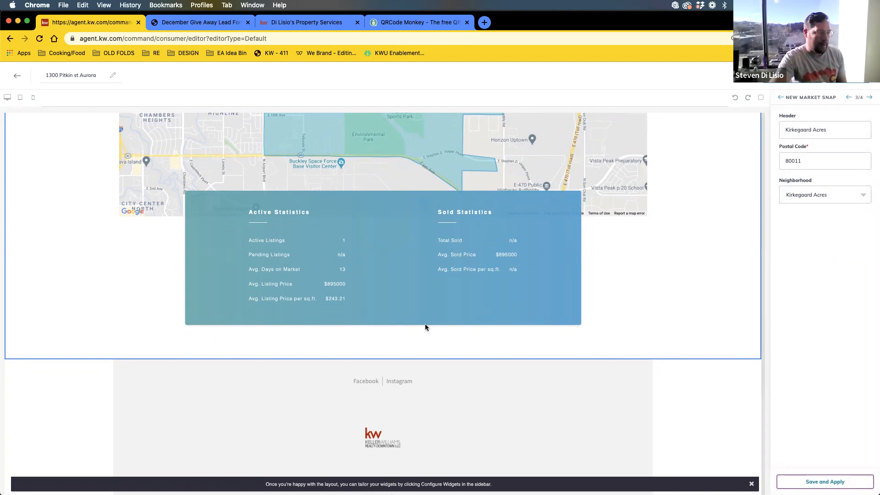
scroll(425, 324, "up", 2)
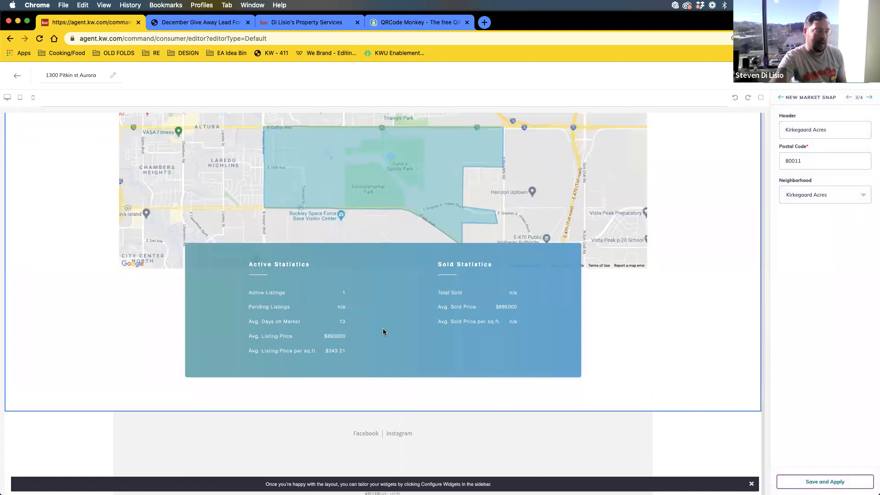
scroll(383, 328, "up", 2)
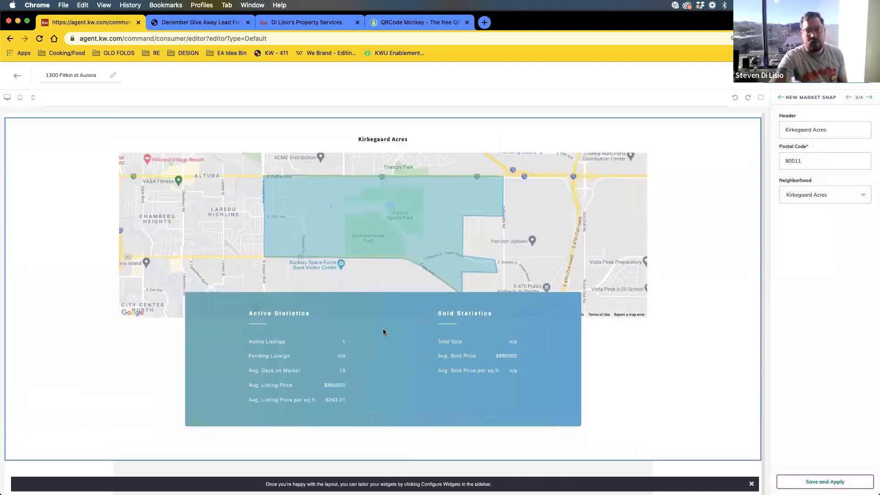
scroll(384, 328, "down", 7)
scroll(380, 331, "up", 4)
scroll(380, 333, "up", 2)
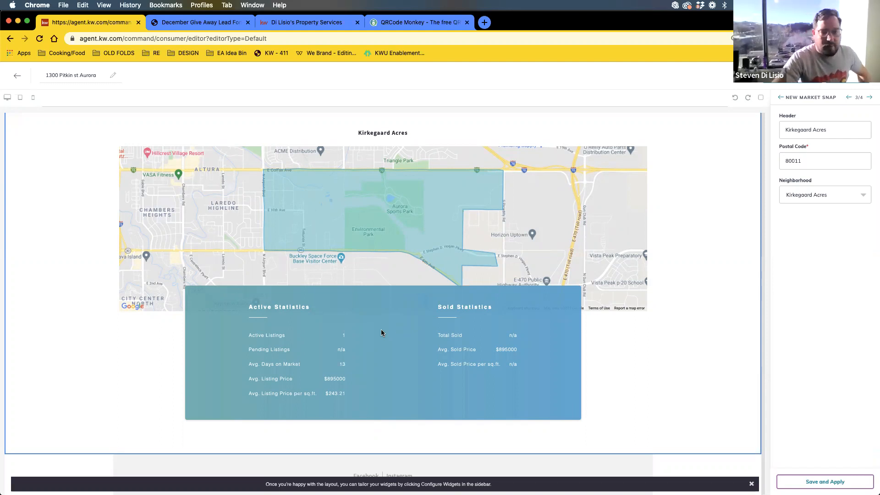
scroll(357, 331, "up", 1)
scroll(355, 352, "up", 2)
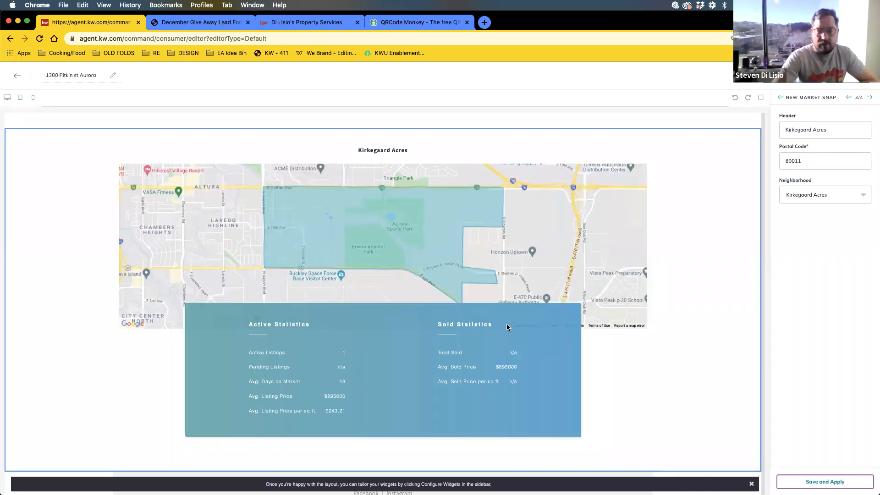
scroll(507, 324, "up", 5)
scroll(509, 330, "down", 9)
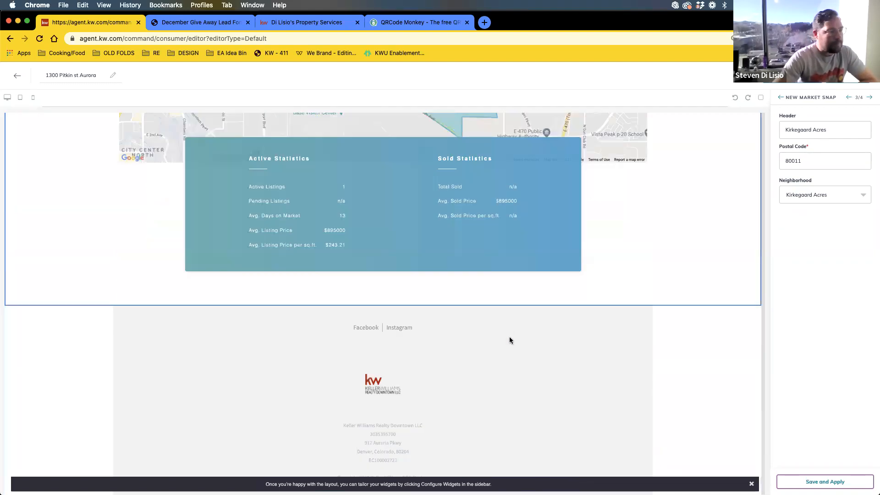
scroll(510, 340, "up", 4)
scroll(607, 334, "down", 4)
scroll(665, 333, "up", 10)
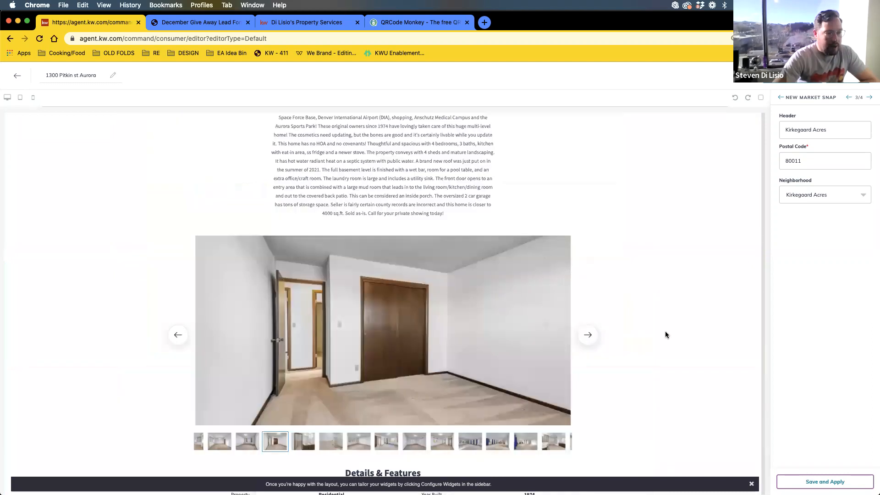
scroll(665, 335, "up", 10)
left_click(780, 97)
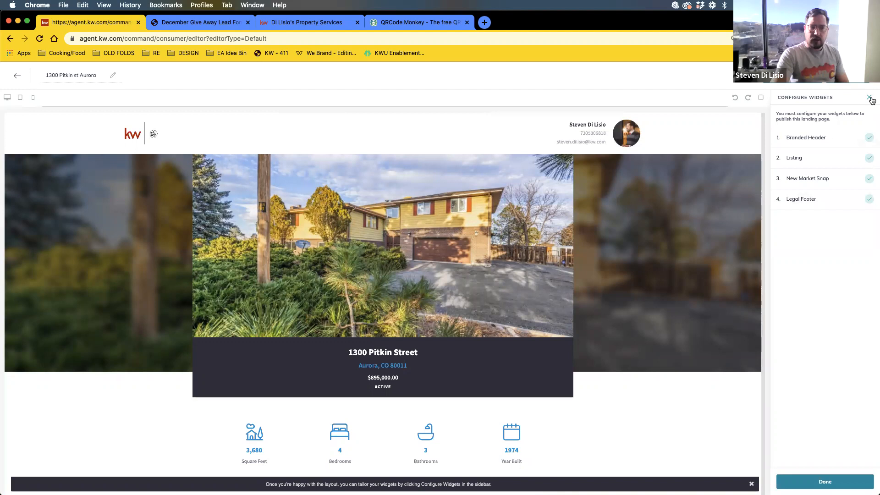
- Finish configuring widgets and show the Content Blocks list
left_click(828, 482)
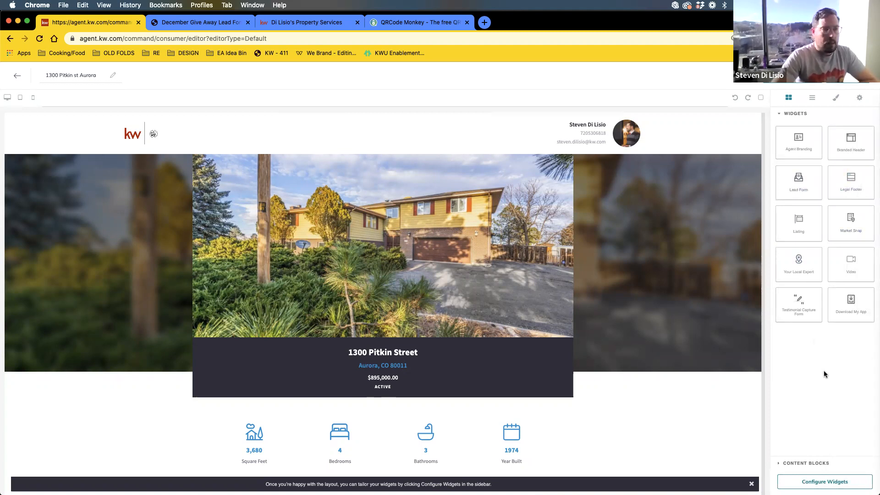
left_click(780, 114)
left_click(810, 127)
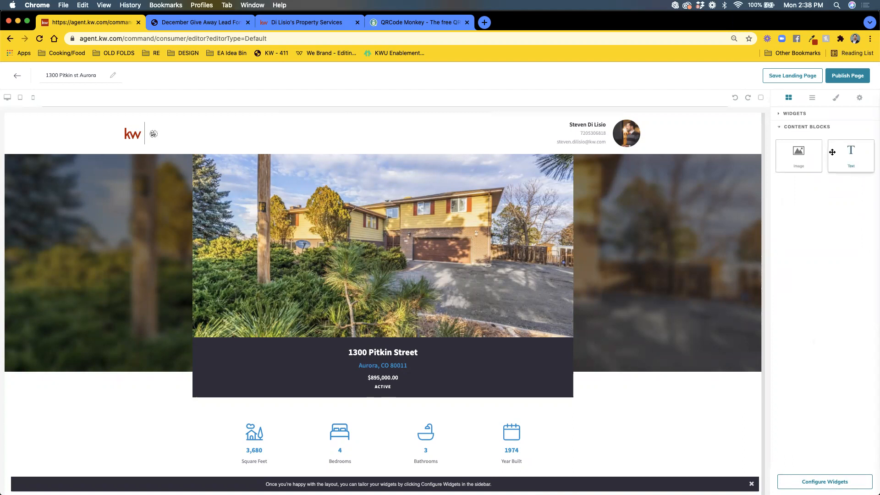
left_click(793, 128)
left_click(780, 127)
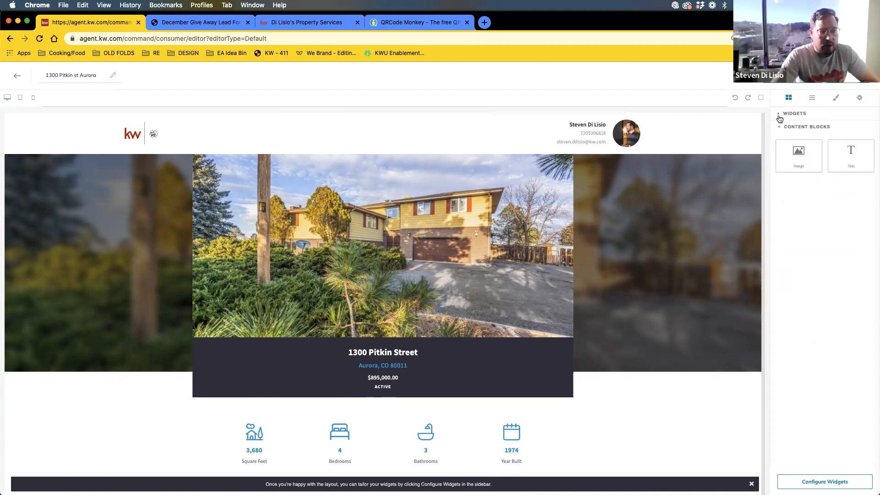
- Add an Image content block at the top of the page, above the listing photo
left_click(780, 115)
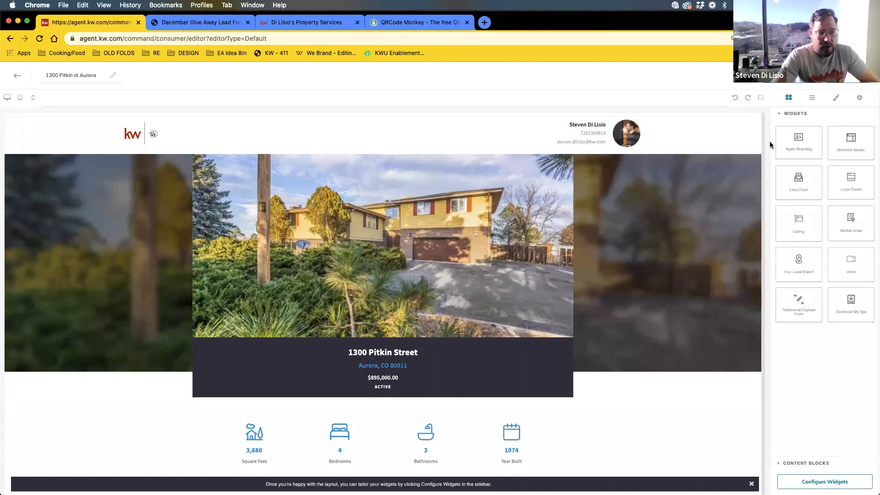
left_click(780, 116)
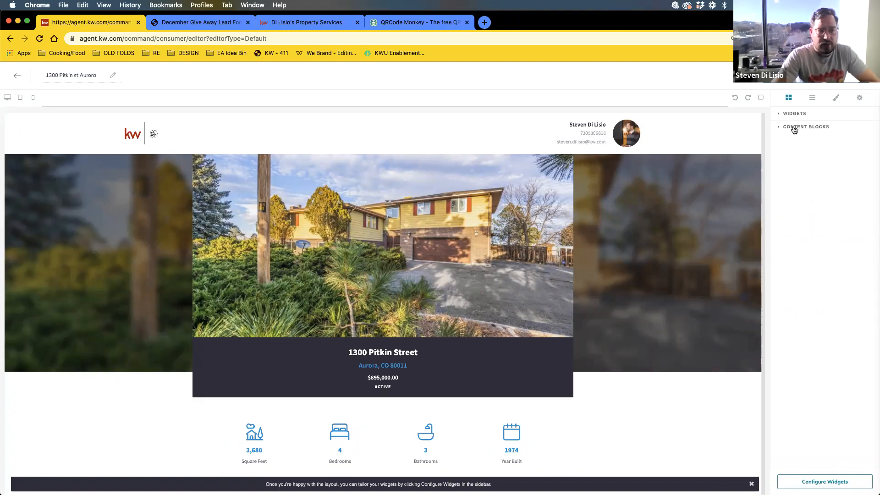
left_click(780, 128)
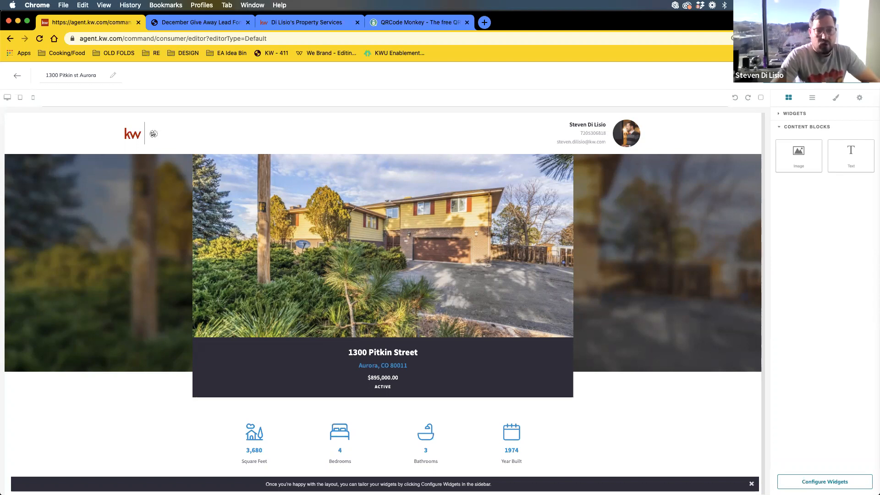
left_click_drag(799, 156, 257, 159)
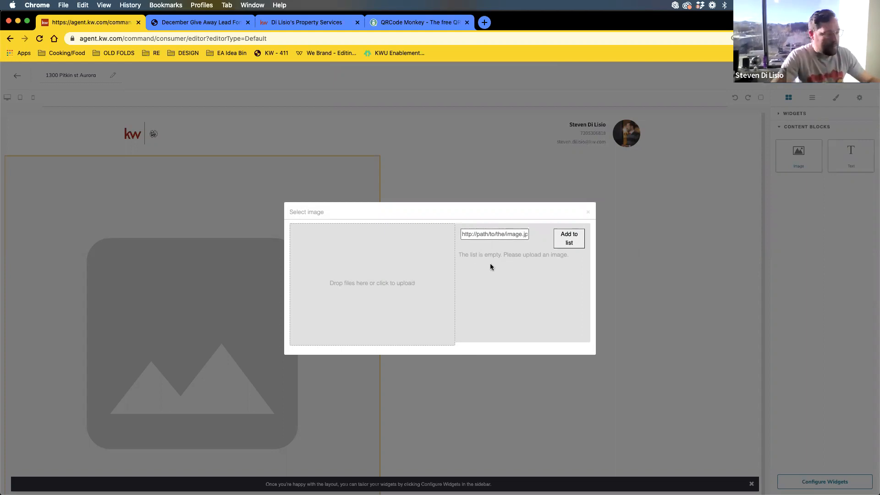
- Close the empty Select image dialog, add a Text block below the header, and clear its first two rows
left_click(589, 213)
left_click_drag(849, 152, 360, 148)
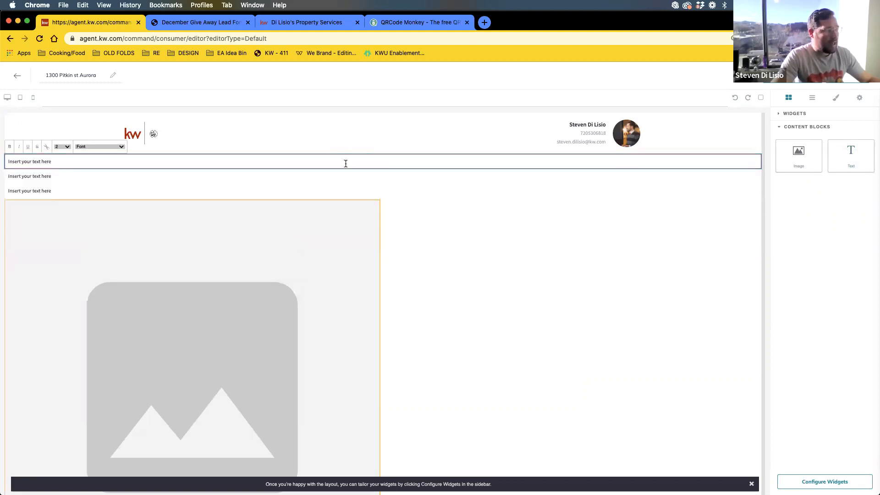
key("super+a")
key("BackSpace")
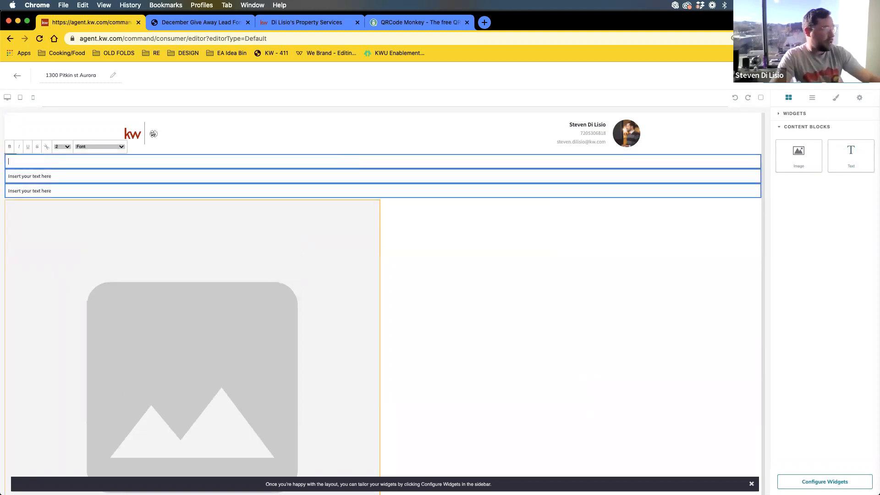
left_click(359, 176)
key("BackSpace")
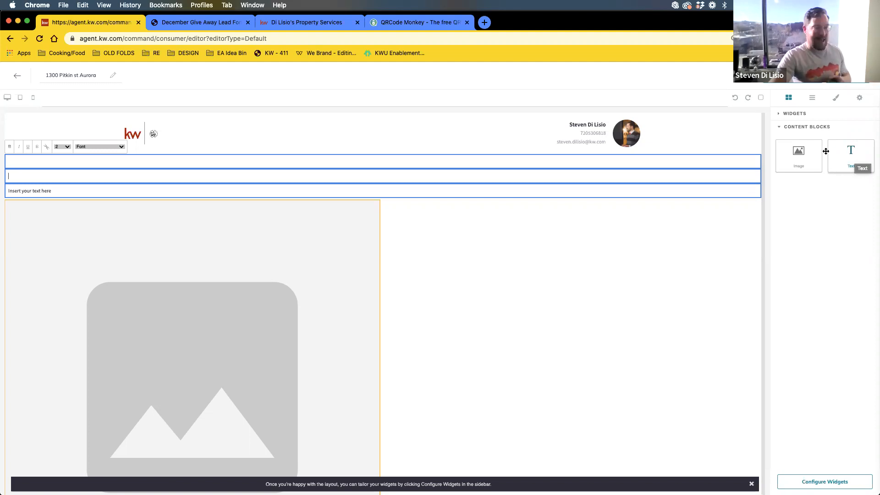
- Select the text rows below the header and look for a way to remove them
left_click(778, 130)
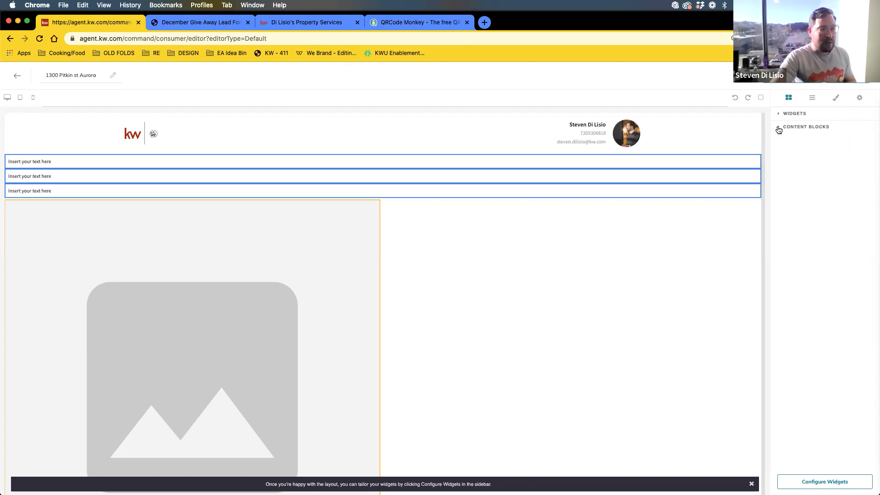
left_click(812, 116)
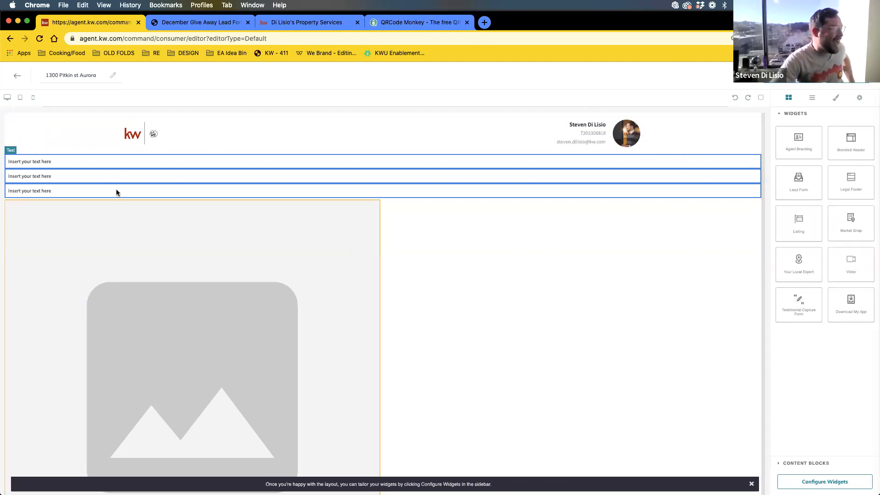
left_click(191, 192)
right_click(652, 179)
left_click(568, 171)
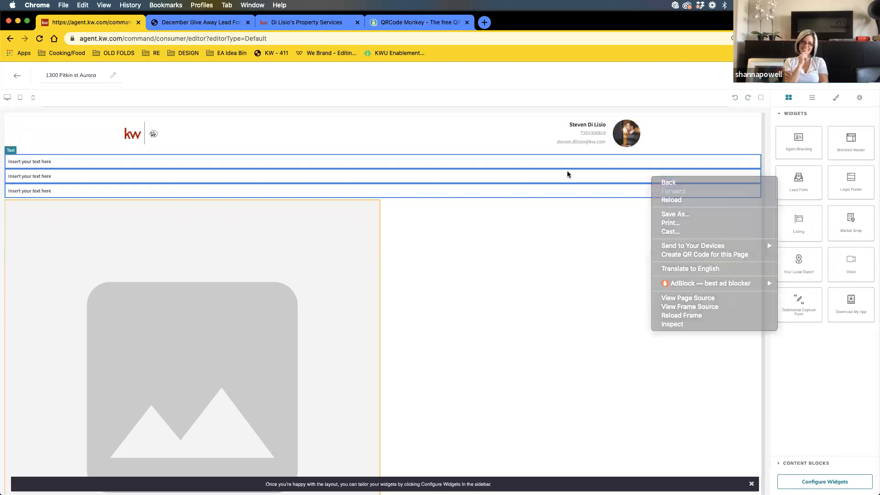
- Undo the recent page changes five times to remove the added image block
left_click(735, 98)
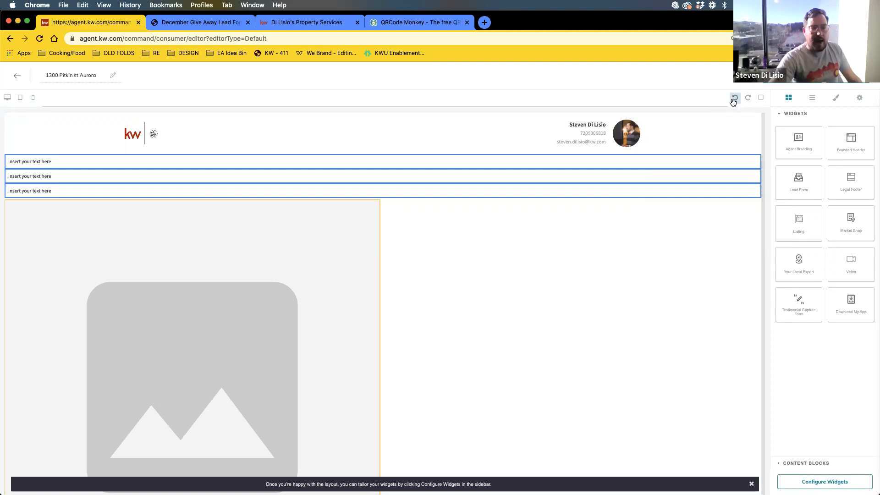
left_click(733, 100)
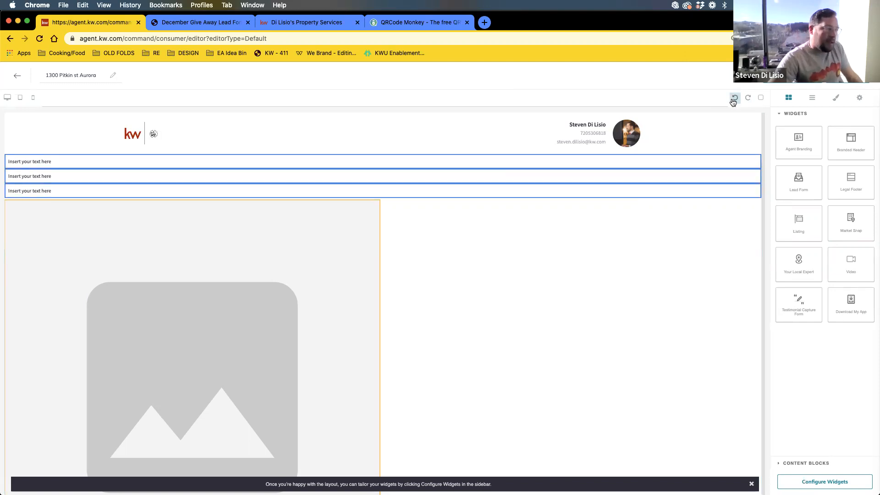
left_click(734, 100)
left_click(734, 100)
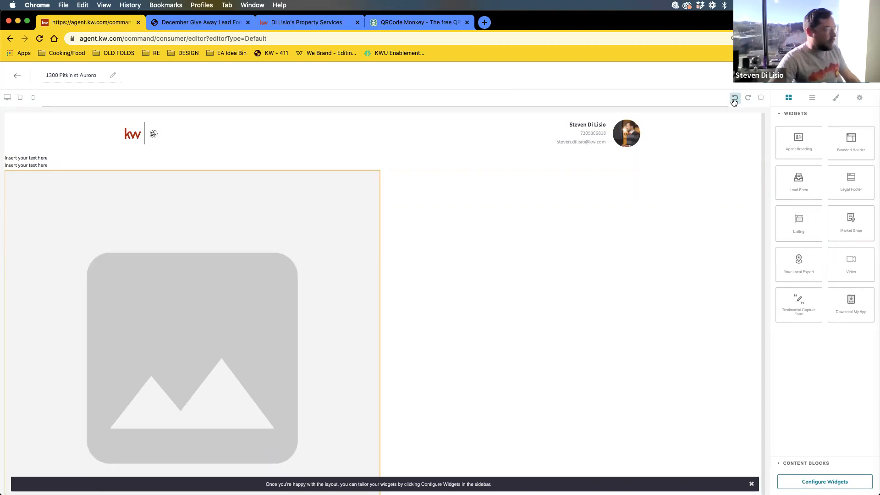
left_click(734, 100)
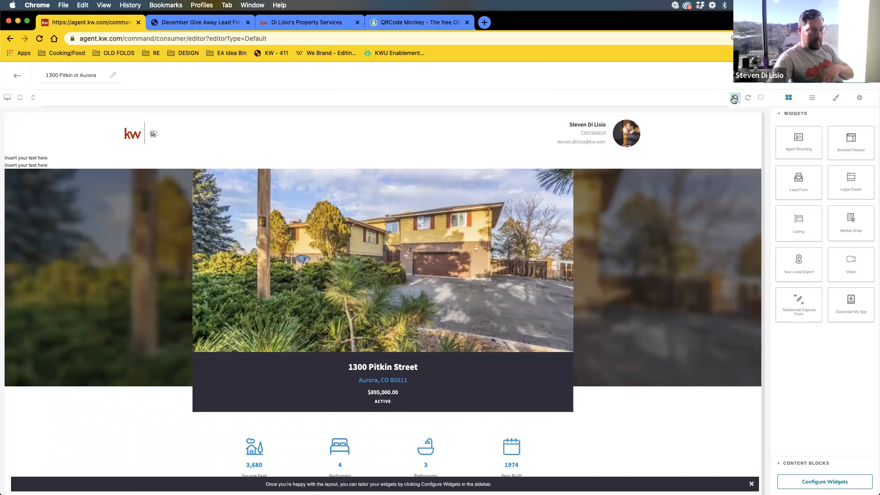
- Delete the remaining text row's placeholder so the empty rows collapse above the listing
left_click(45, 161)
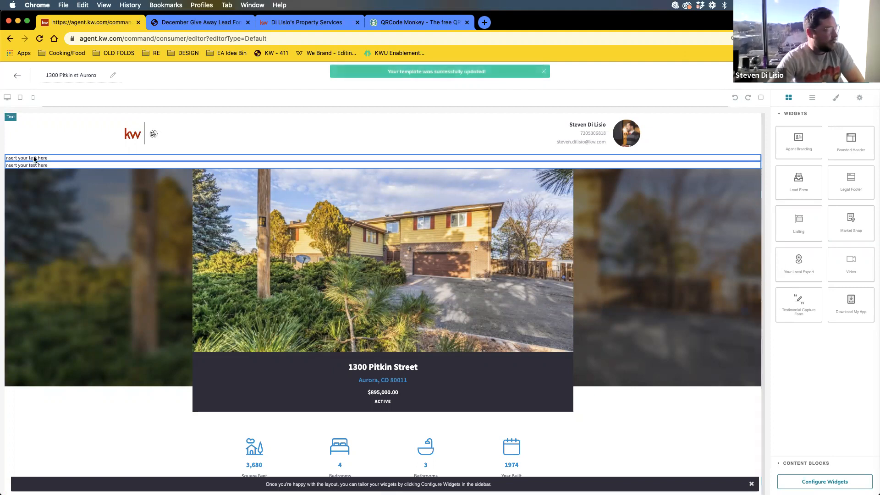
double_click(35, 158)
key("BackSpace")
left_click(57, 166)
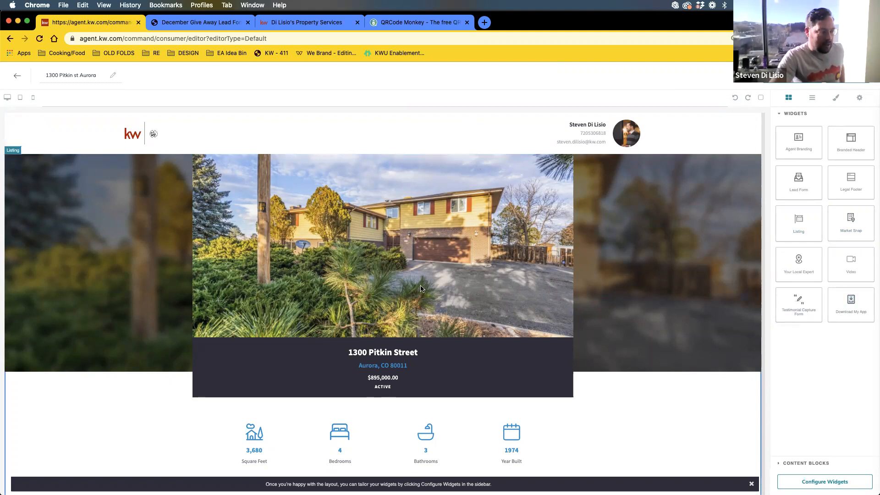
scroll(422, 278, "down", 10)
scroll(423, 277, "down", 10)
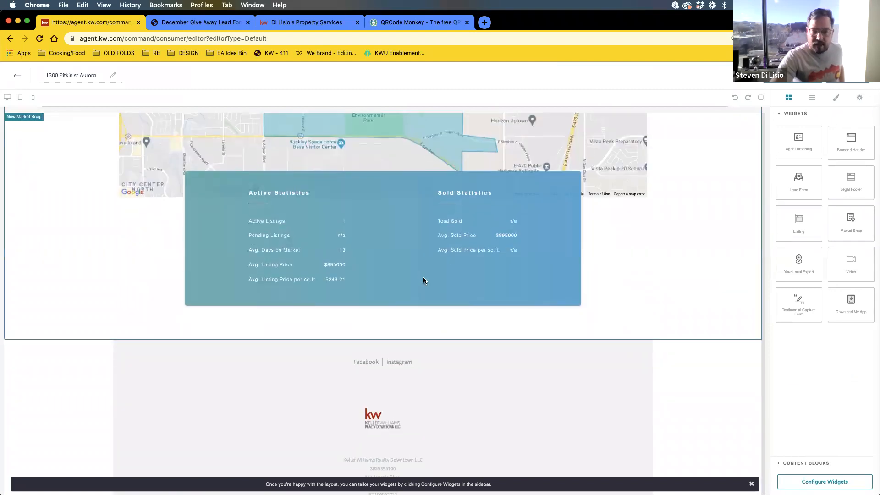
scroll(423, 277, "up", 20)
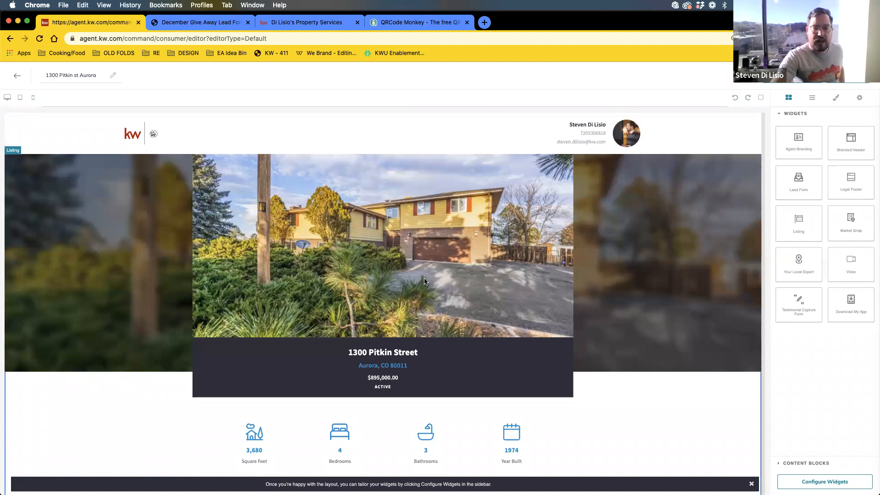
scroll(690, 299, "down", 3)
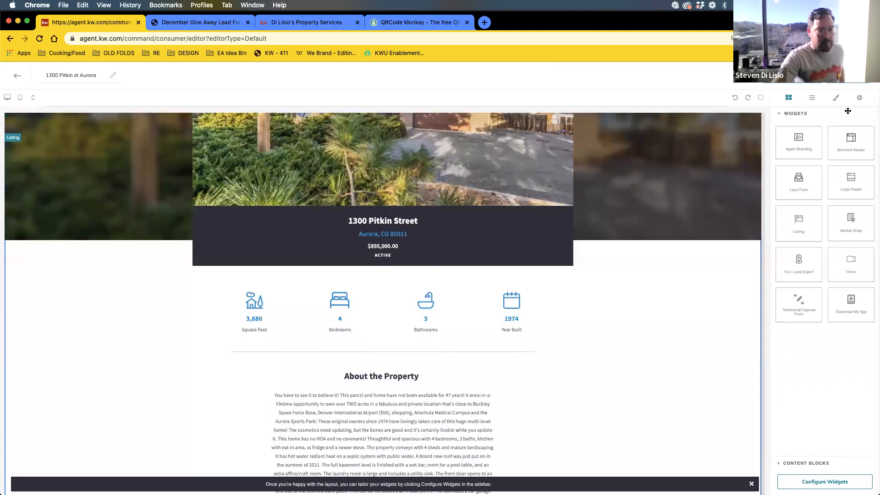
scroll(508, 121, "down", 10)
scroll(458, 222, "up", 15)
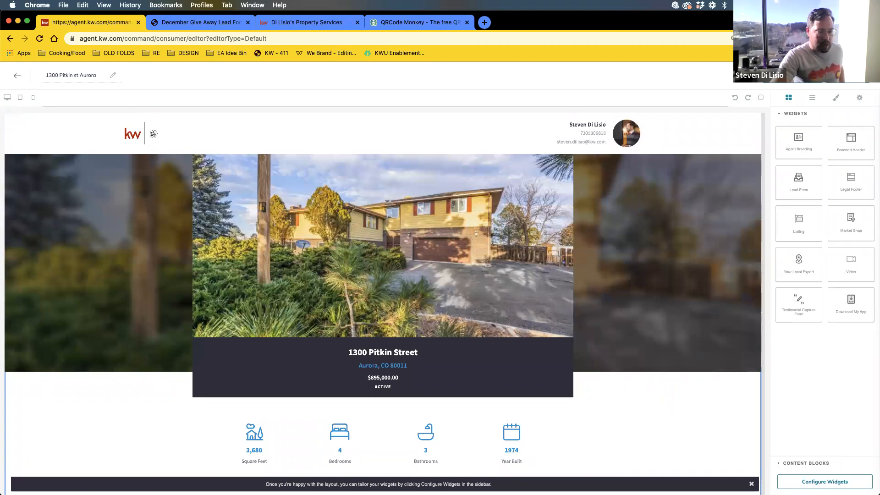
left_click(824, 482)
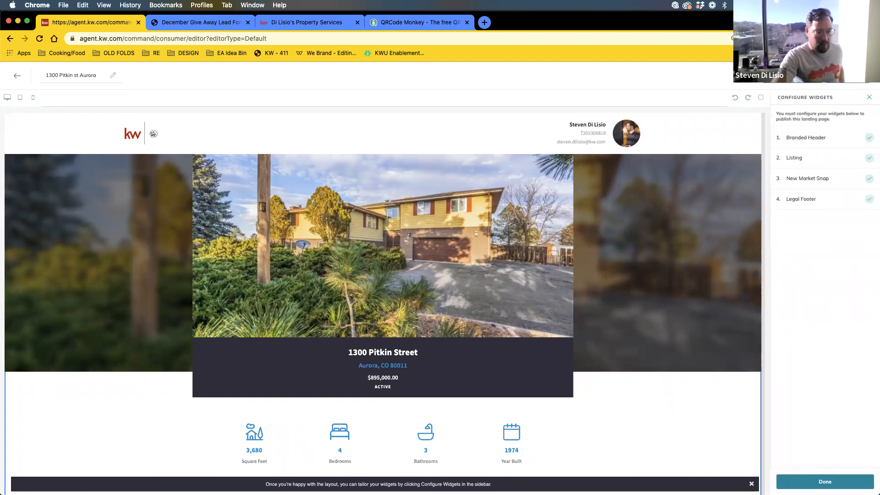
left_click(830, 481)
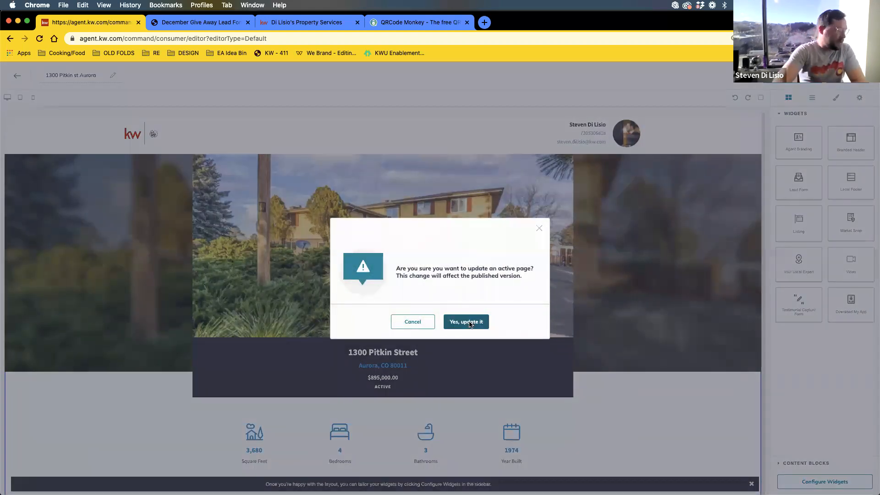
left_click(466, 321)
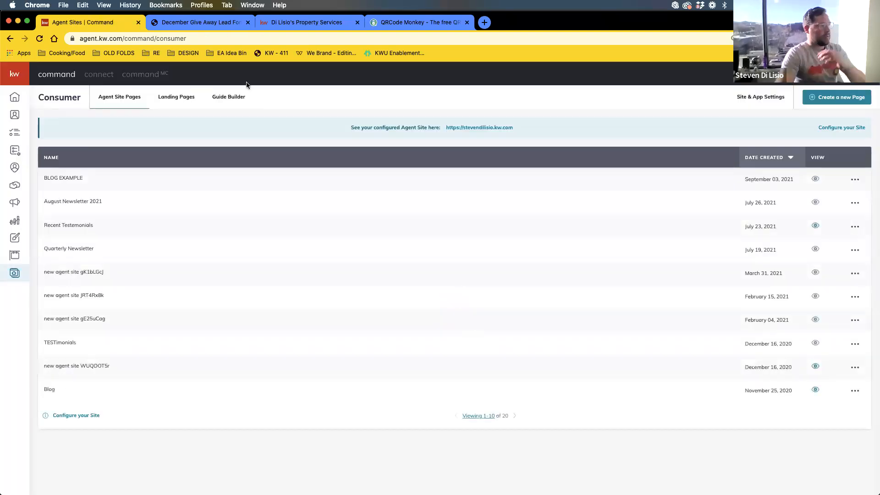
left_click(168, 96)
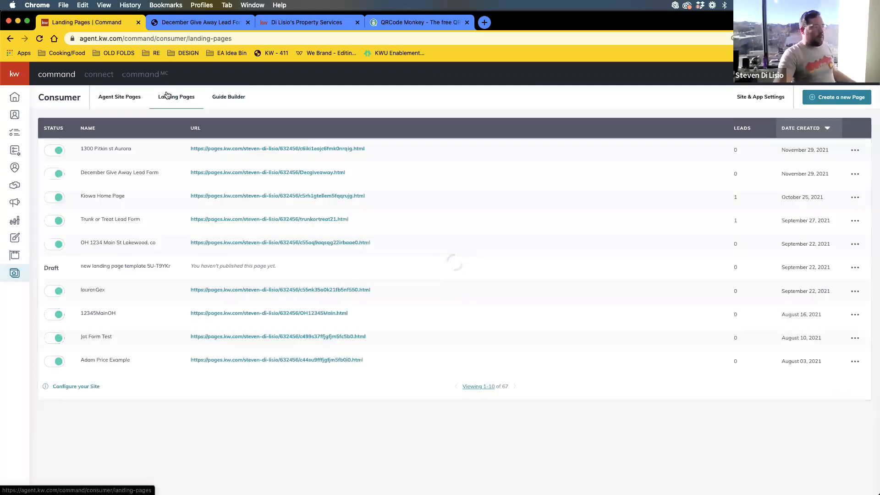
left_click(344, 149)
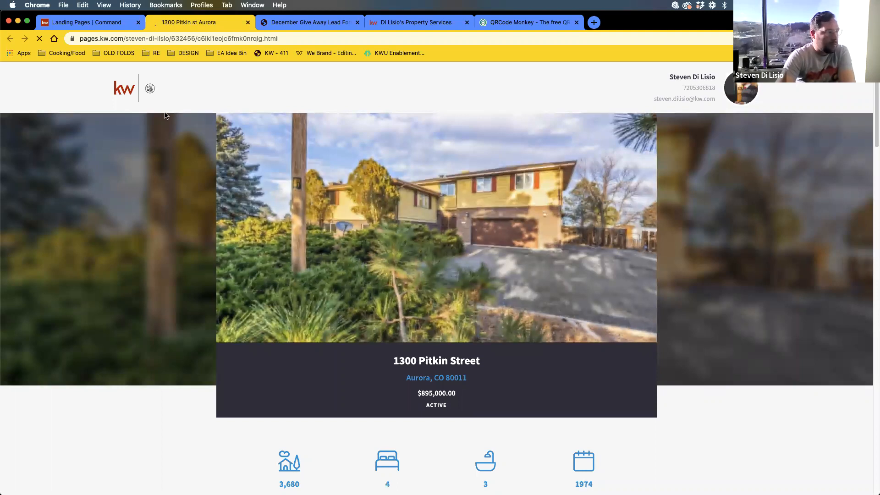
scroll(529, 297, "down", 20)
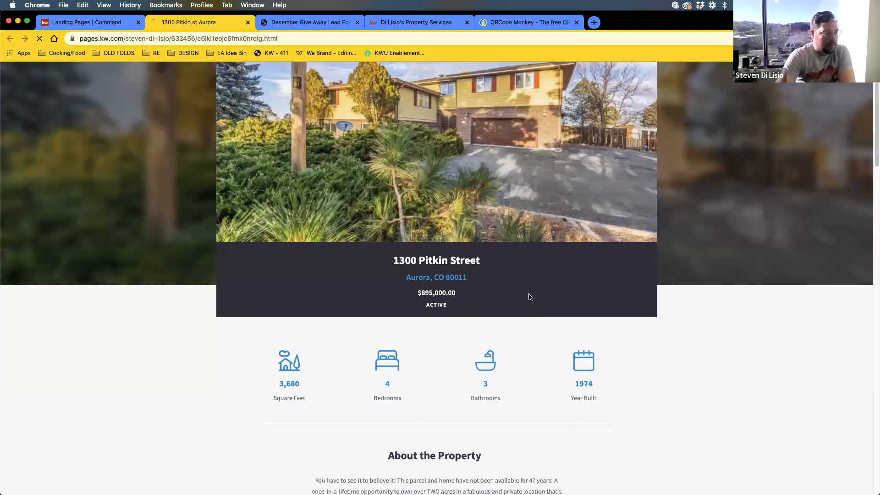
scroll(525, 288, "down", 10)
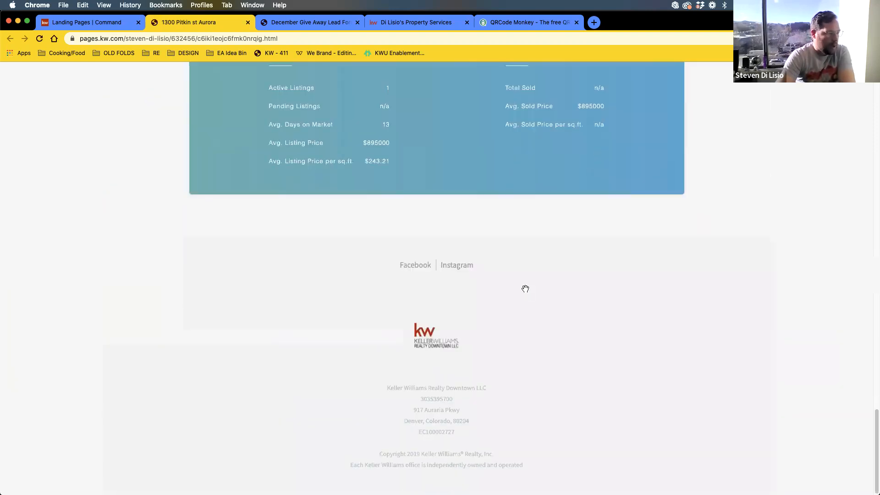
scroll(526, 290, "up", 20)
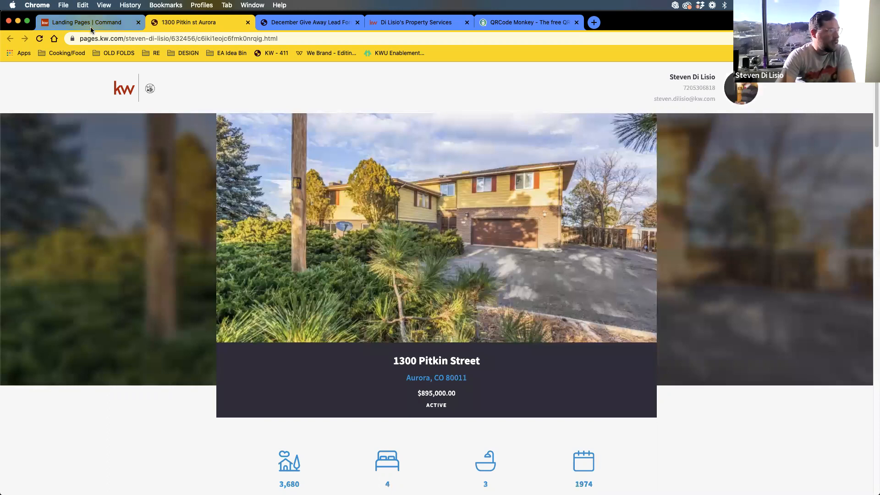
left_click(89, 26)
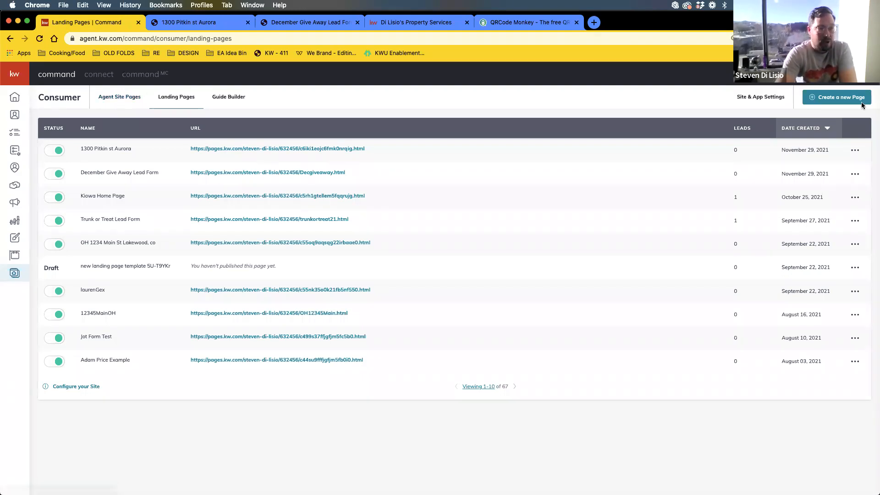
- Create a new On My Agent Site sub-page, 'new agent site am30Nb'
left_click(846, 101)
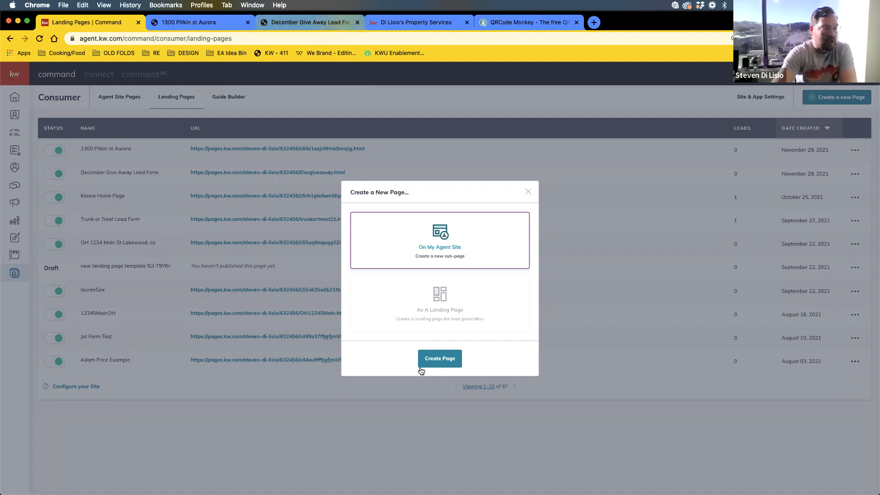
left_click(447, 359)
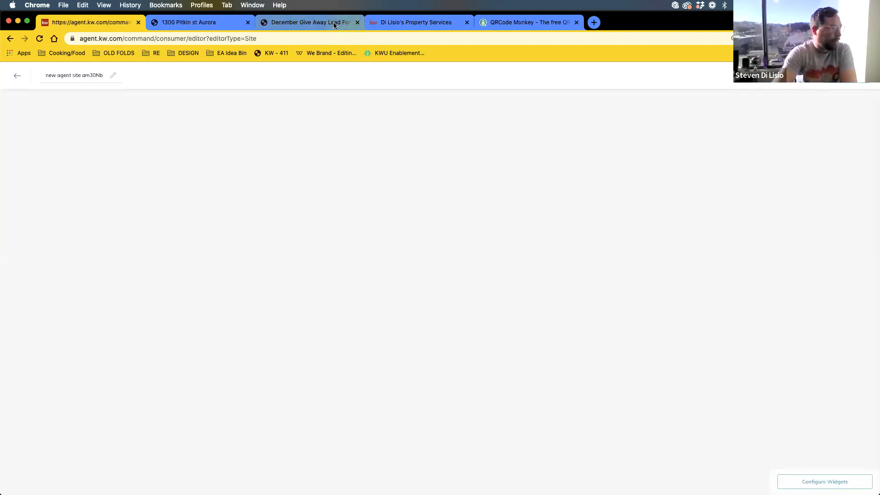
- Check the live site's menu, then rename the new page 'Testimonial Capture Form', fixing the spelling
left_click(440, 23)
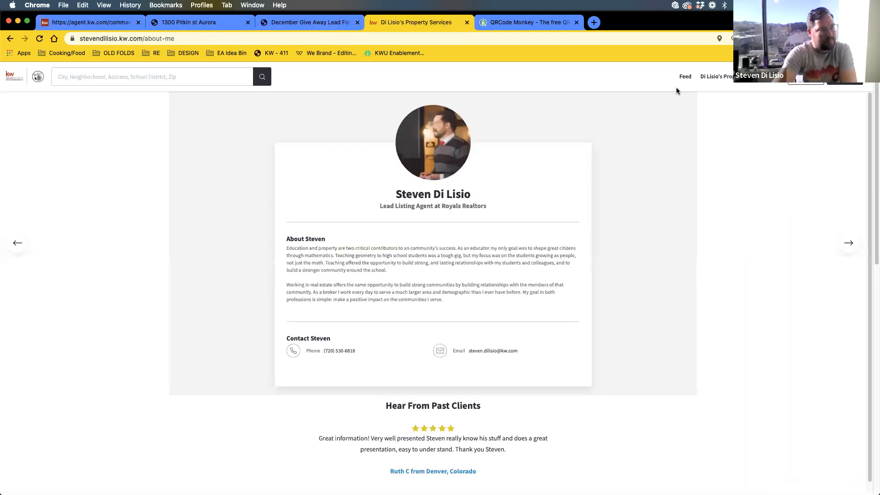
left_click(742, 77)
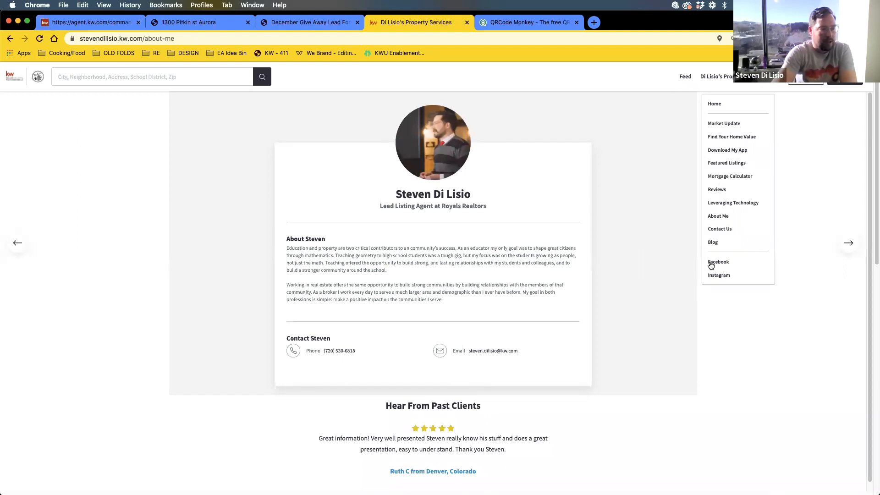
left_click(107, 22)
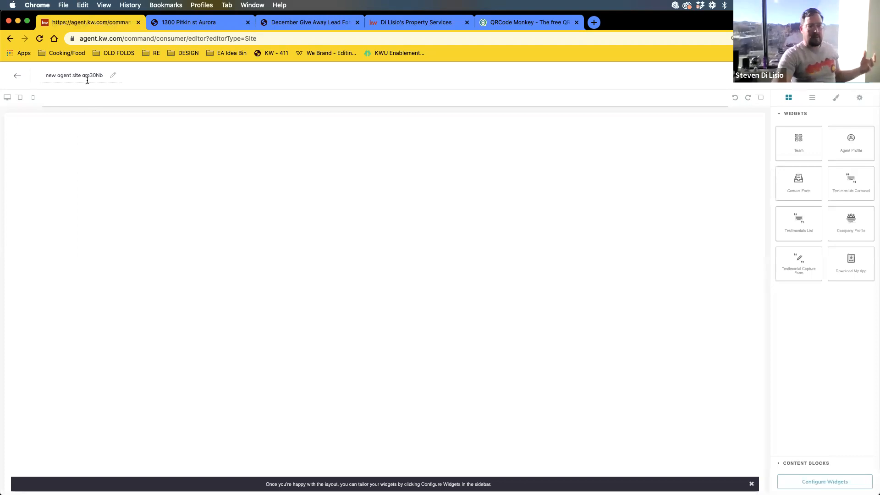
left_click(87, 80)
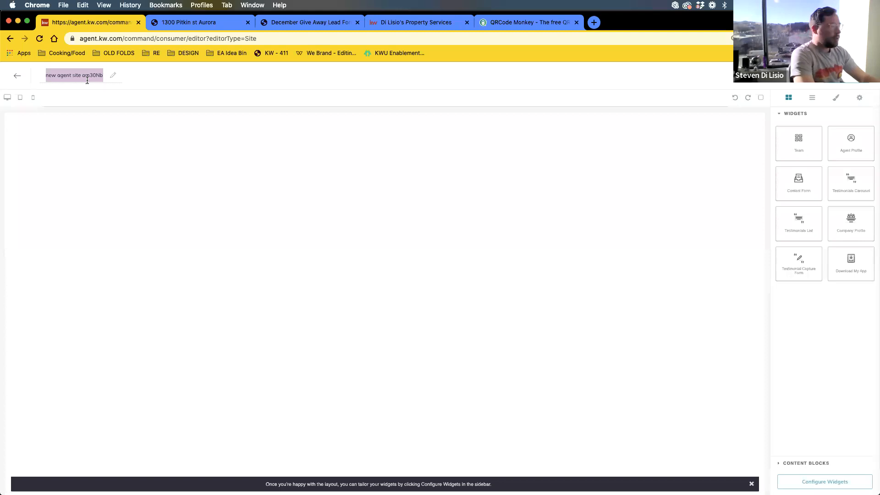
type("Testemonial Capture Form")
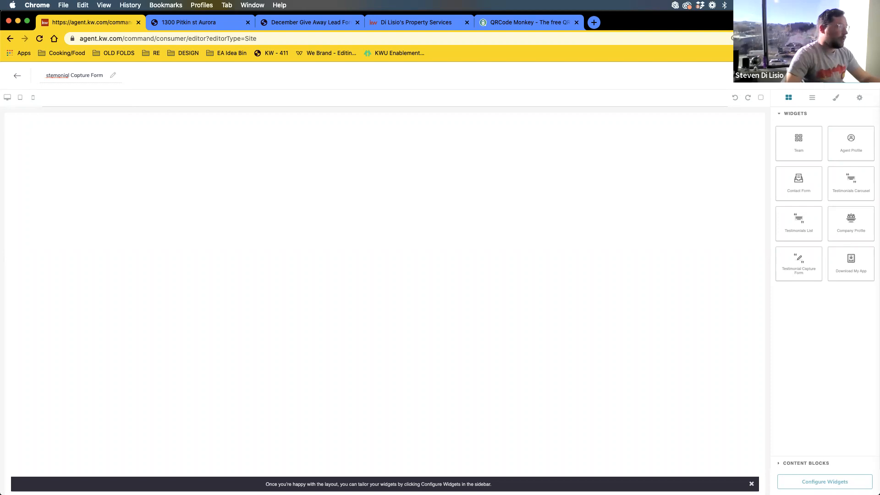
right_click(57, 77)
left_click(92, 83)
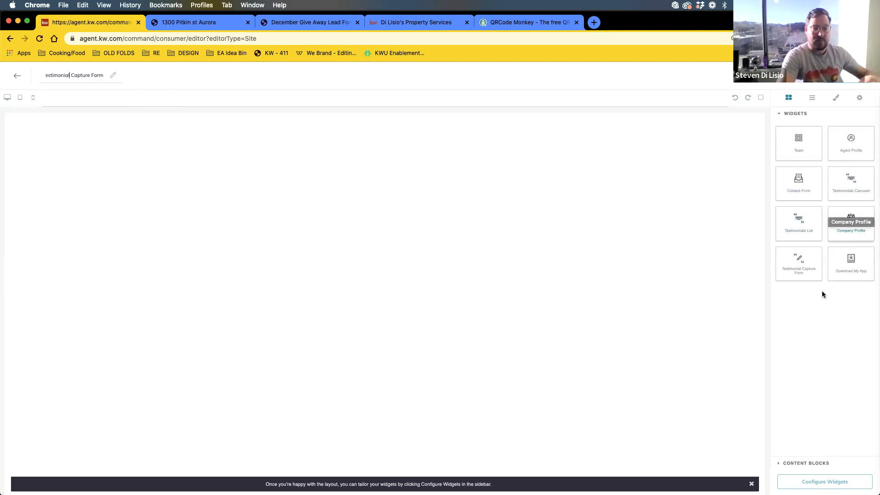
left_click(805, 274)
- Look over the live site's menu and the December Give Away form page, then return to the editor
mouse_move(805, 274)
left_mouse_down()
mouse_move(607, 216)
mouse_move(807, 276)
left_mouse_up()
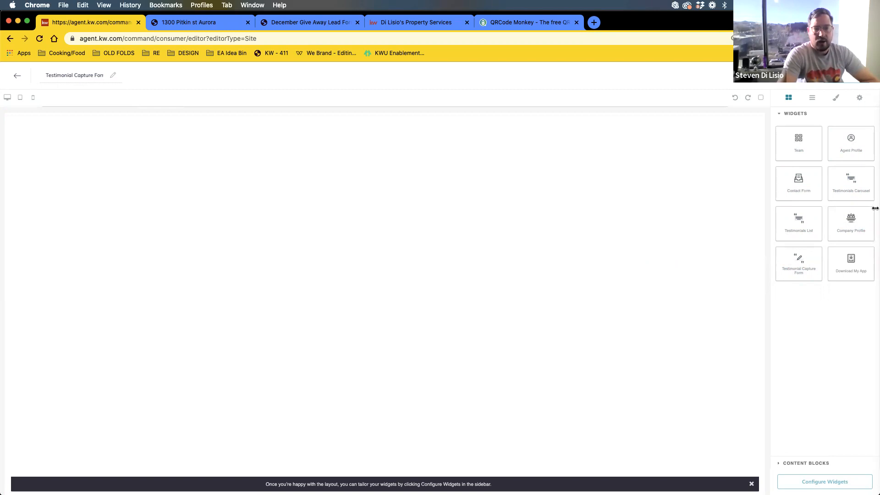
left_click(394, 24)
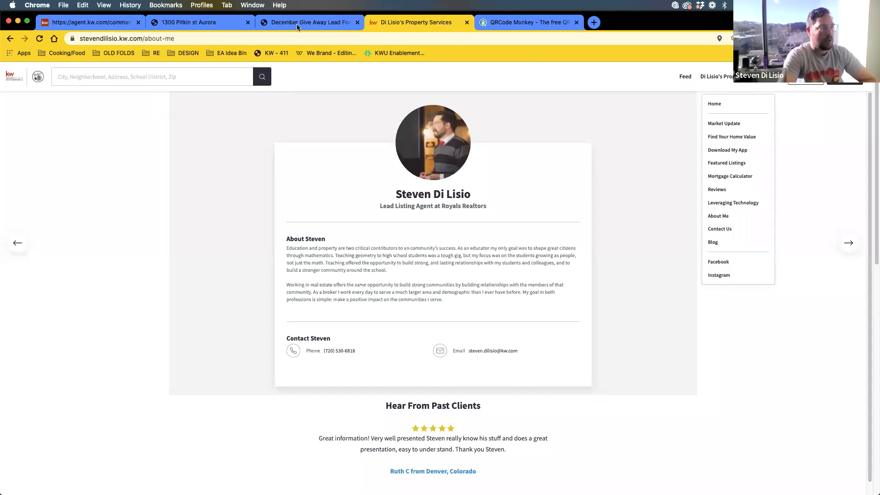
left_click(179, 82)
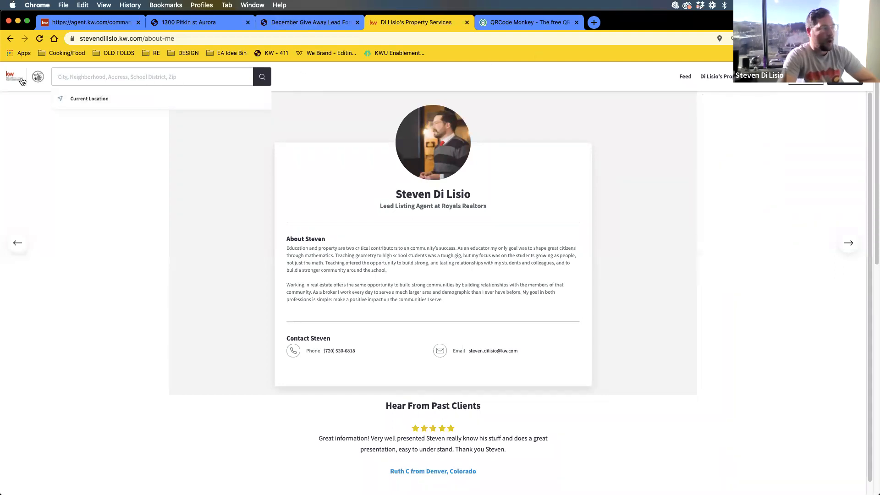
left_click(312, 22)
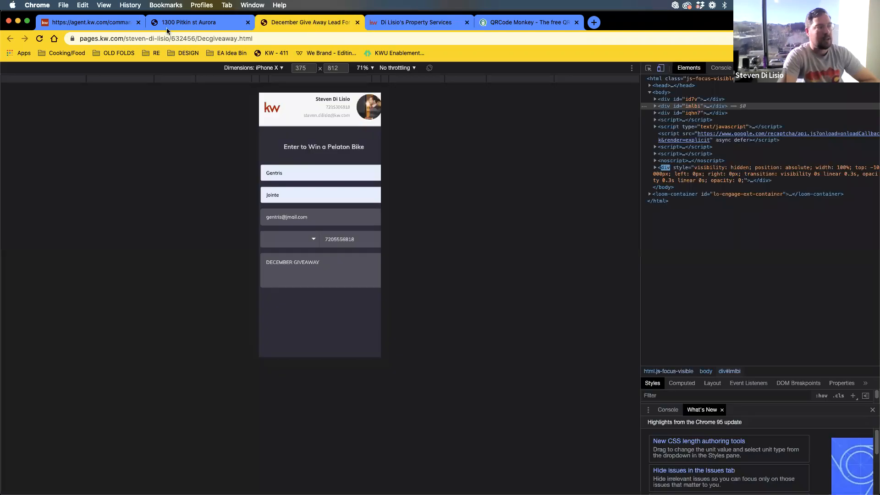
left_click(81, 23)
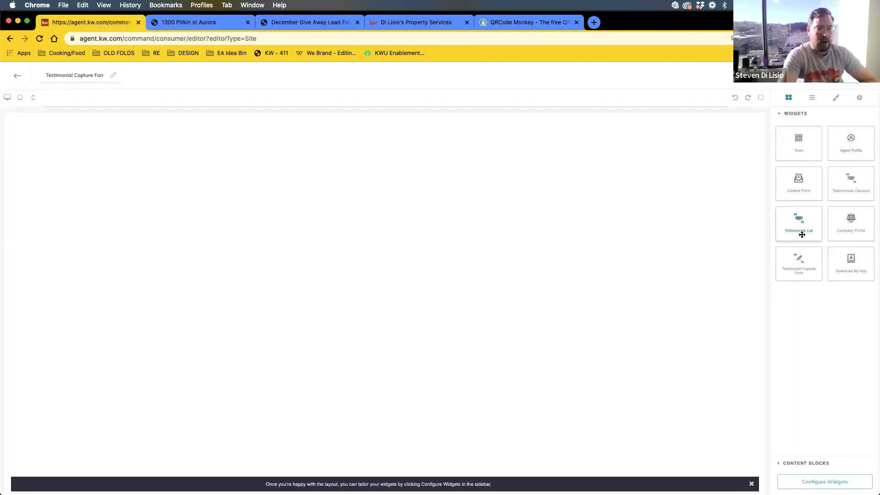
- Drop the Testimonial Capture Form widget onto the canvas and list widgets awaiting configuration
left_click_drag(809, 270, 415, 202)
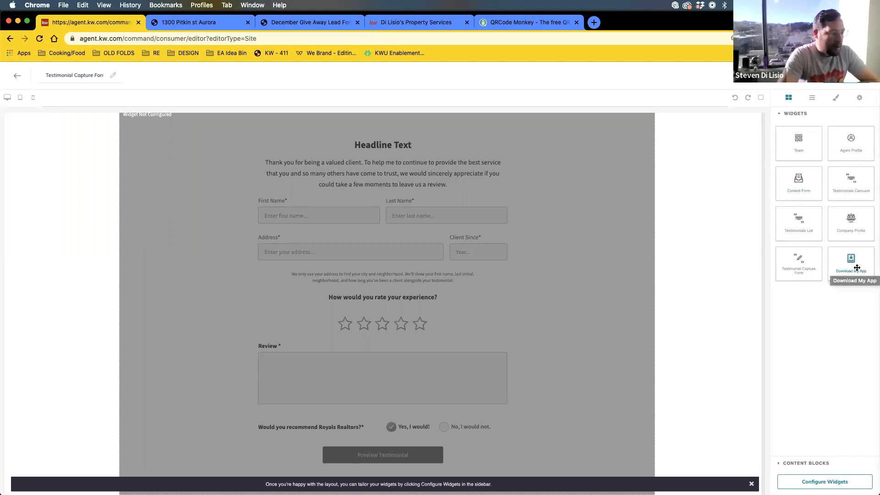
left_click_drag(856, 264, 627, 248)
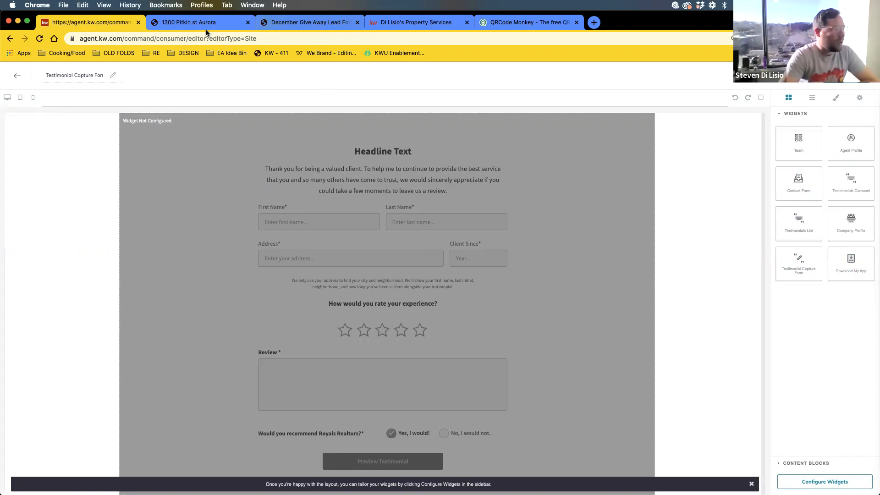
scroll(416, 260, "down", 1)
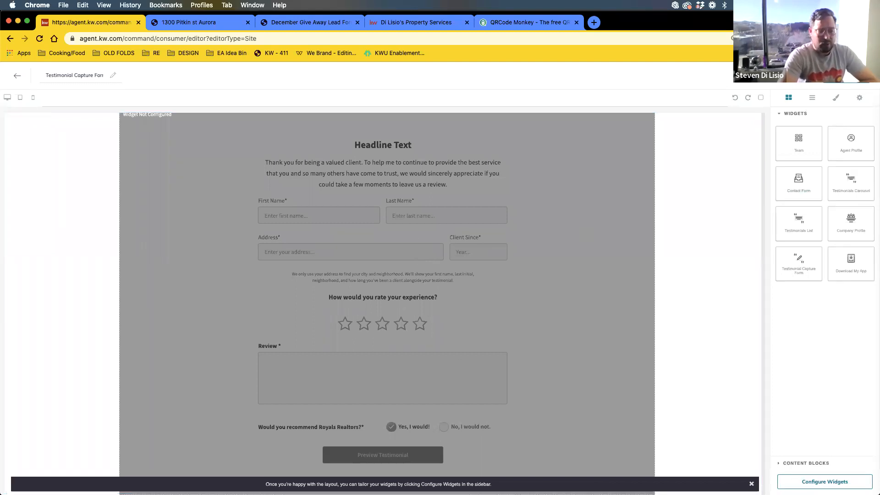
left_click(824, 481)
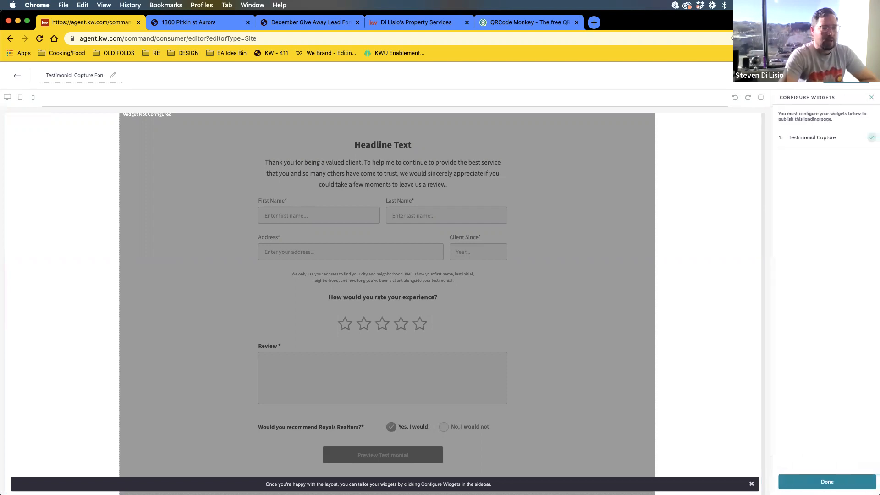
- Set the form's team name to the agent's business name and its headline to 'Tell Us How We Did'
left_click(794, 136)
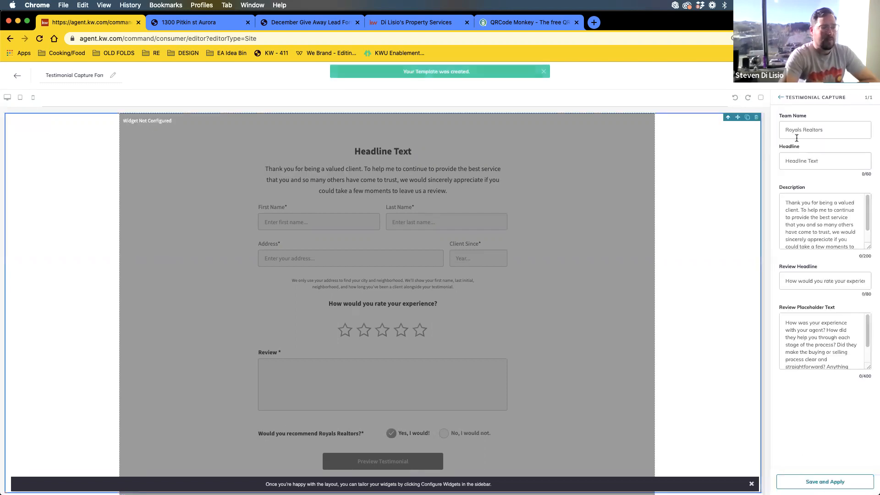
left_click(798, 131)
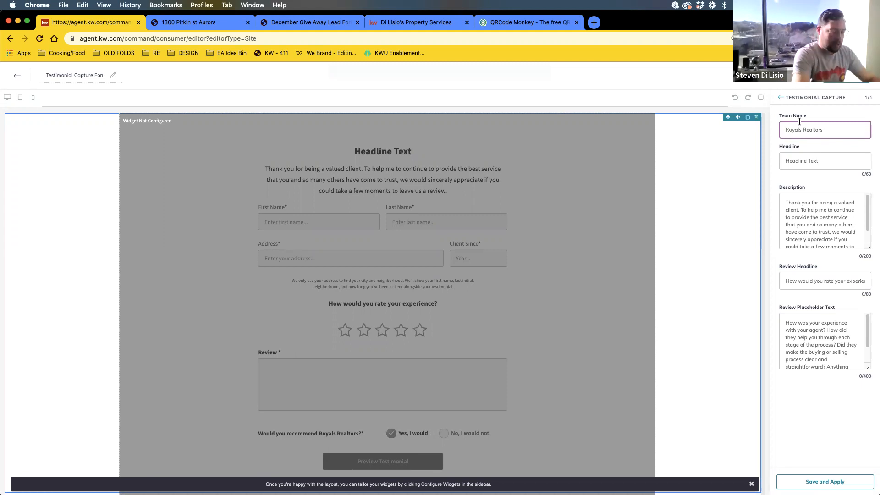
key("super+a")
type("D")
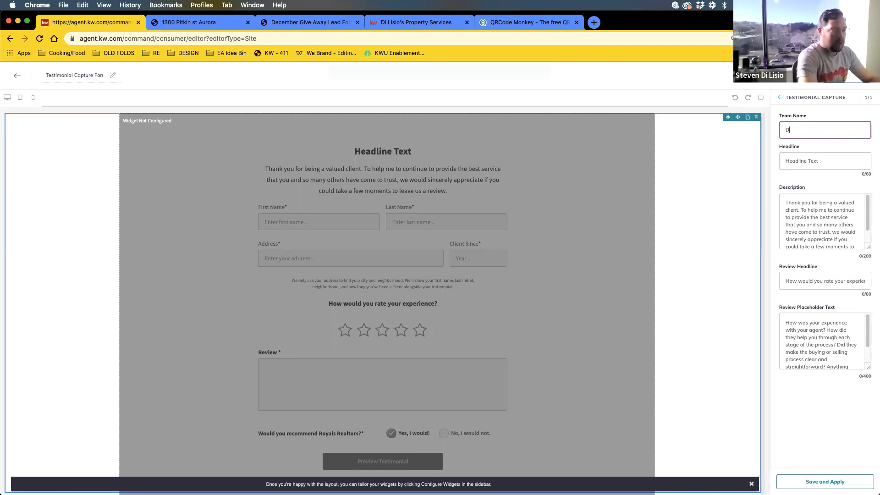
type("I LISIO")
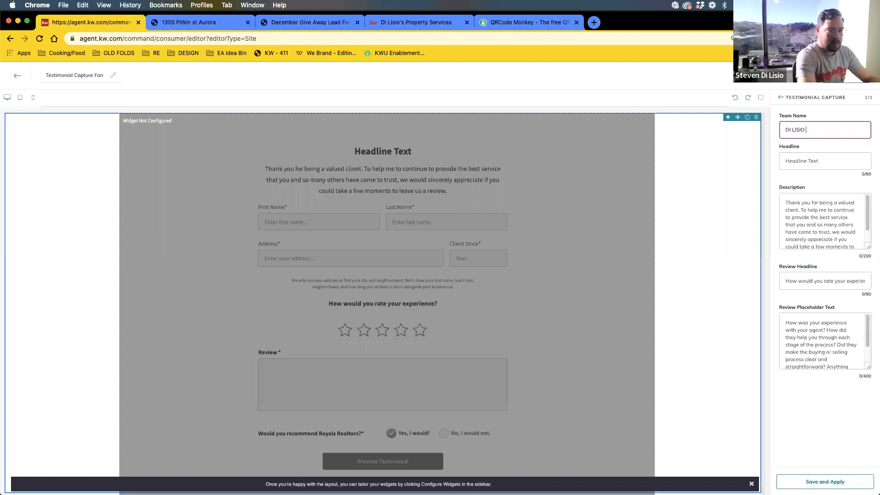
type(" PROP")
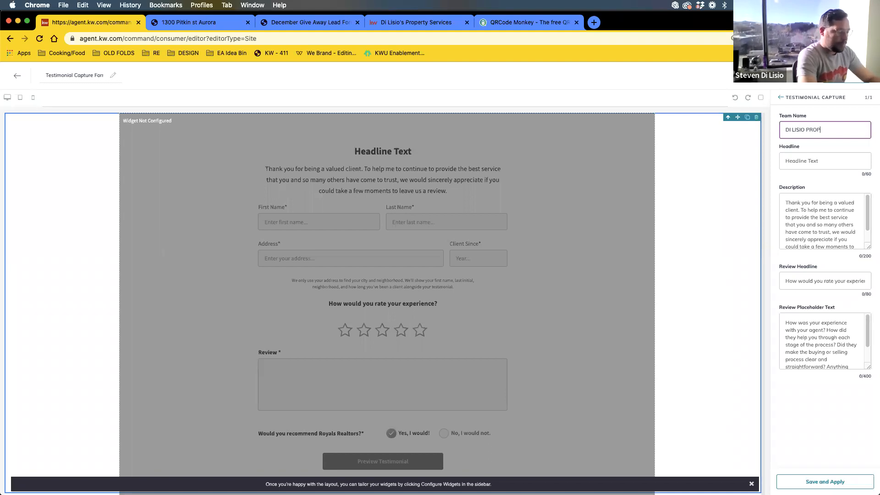
type("ERTY")
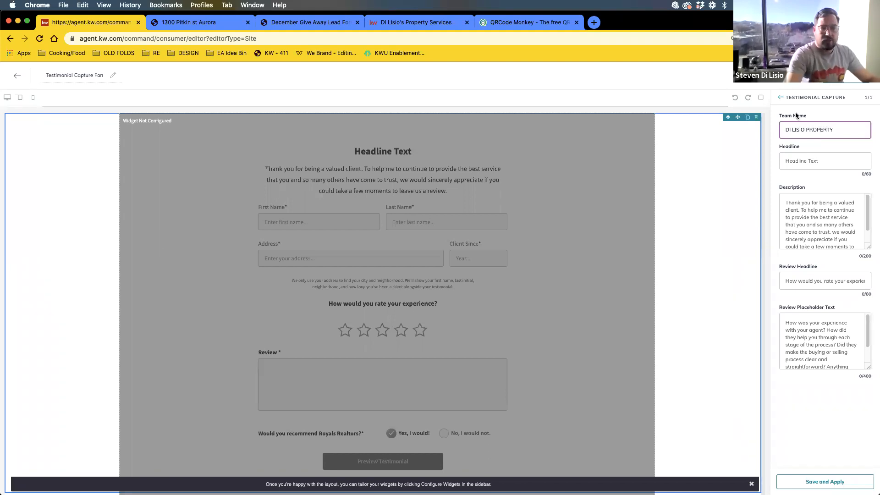
left_click(831, 154)
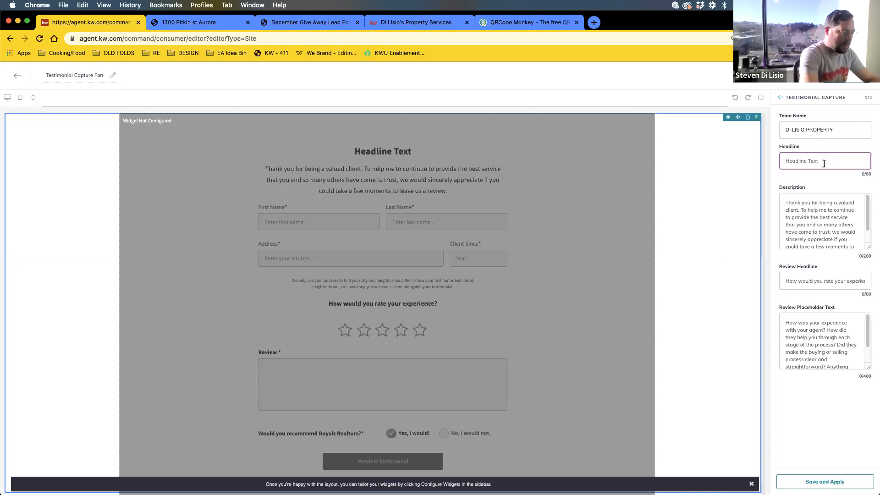
type("Tell")
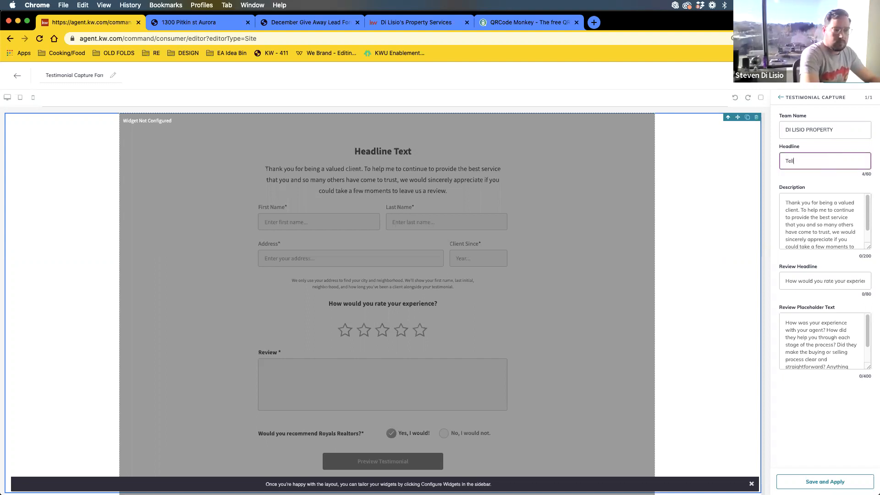
type(" Us How ")
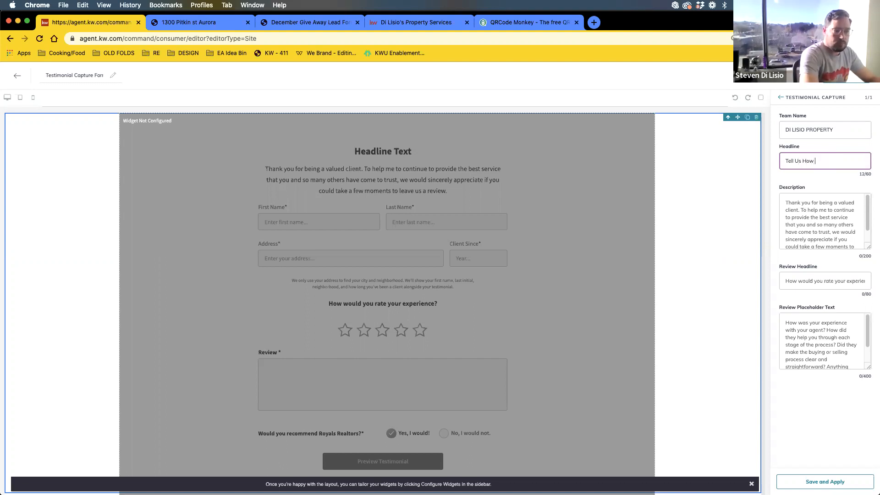
type("We Did")
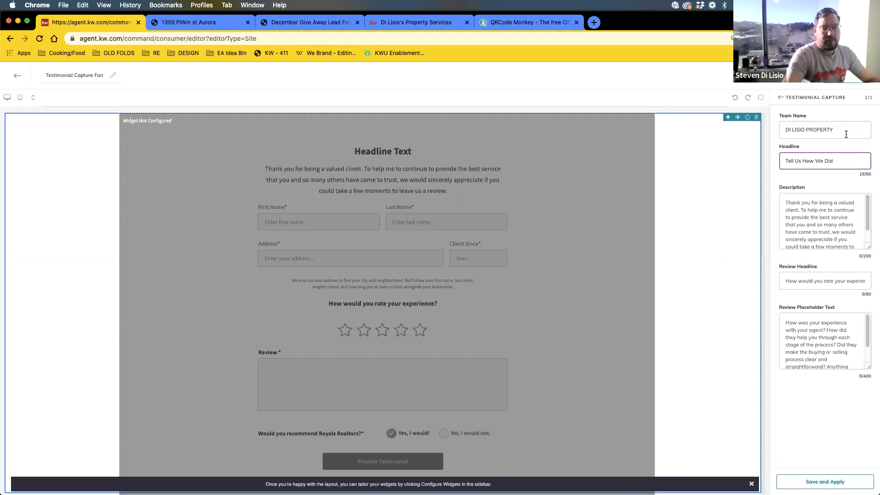
key("shift+Tab")
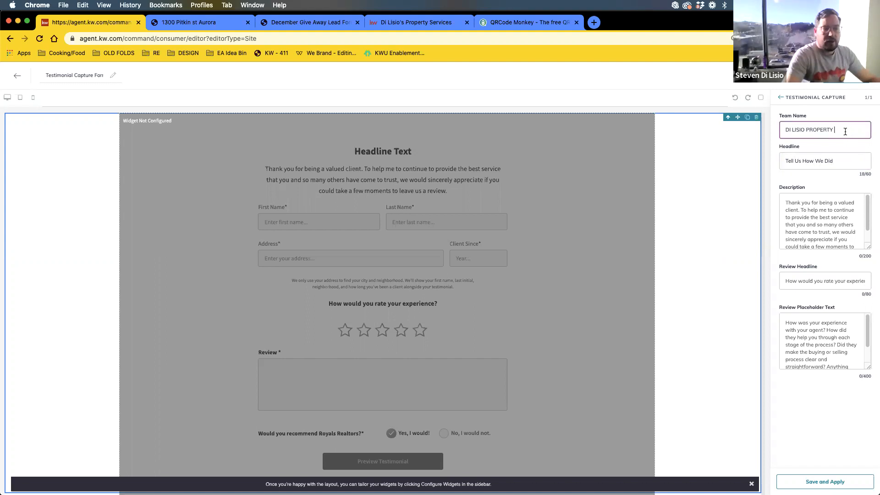
left_click(845, 165)
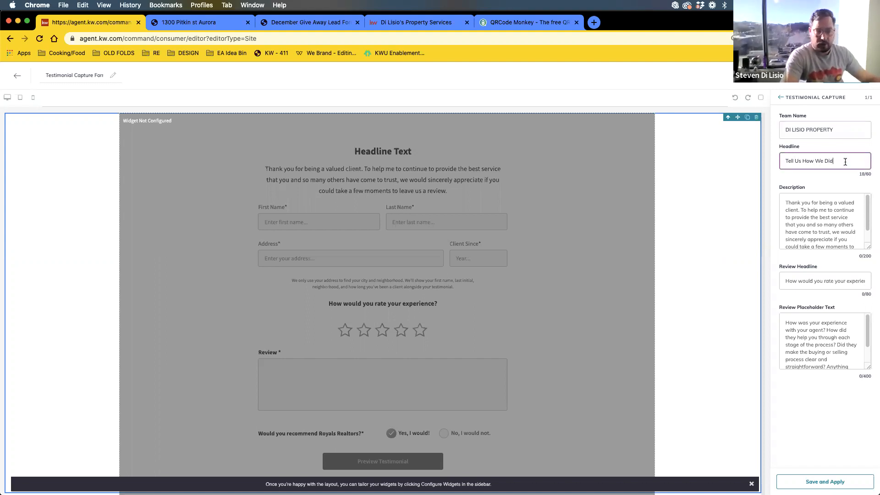
- Review the description, review headline and placeholder text, then save and apply the form settings
left_click(833, 214)
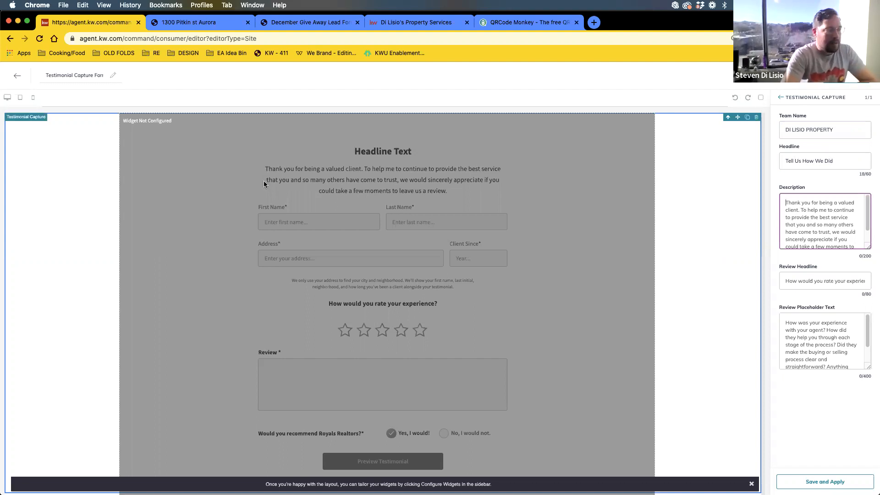
scroll(834, 243, "down", 2)
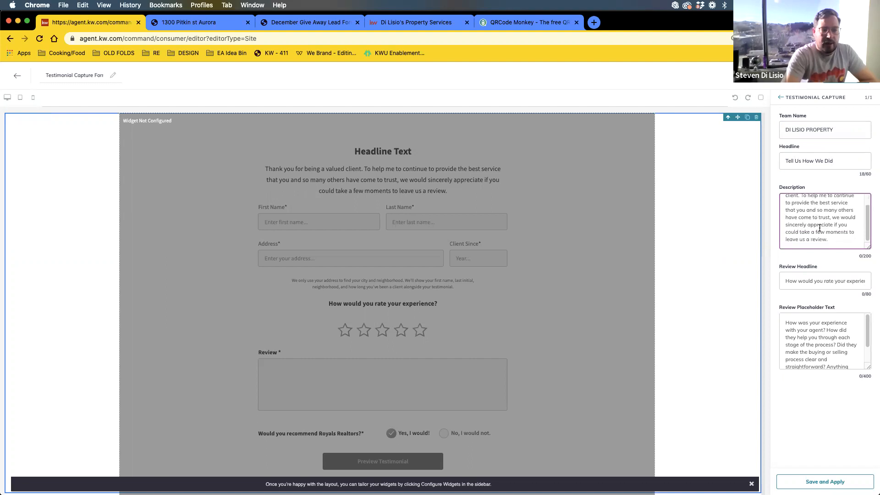
left_click(836, 253)
left_click(826, 214)
scroll(826, 213, "up", 2)
scroll(826, 213, "down", 2)
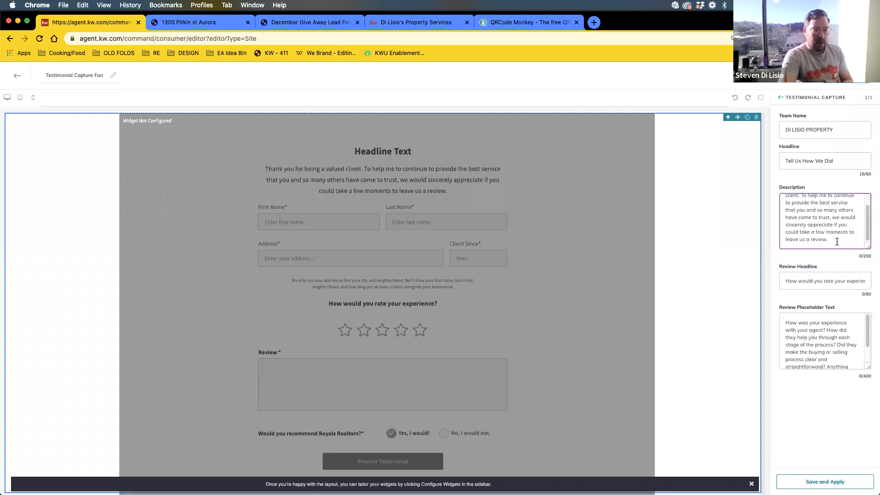
scroll(797, 231, "up", 2)
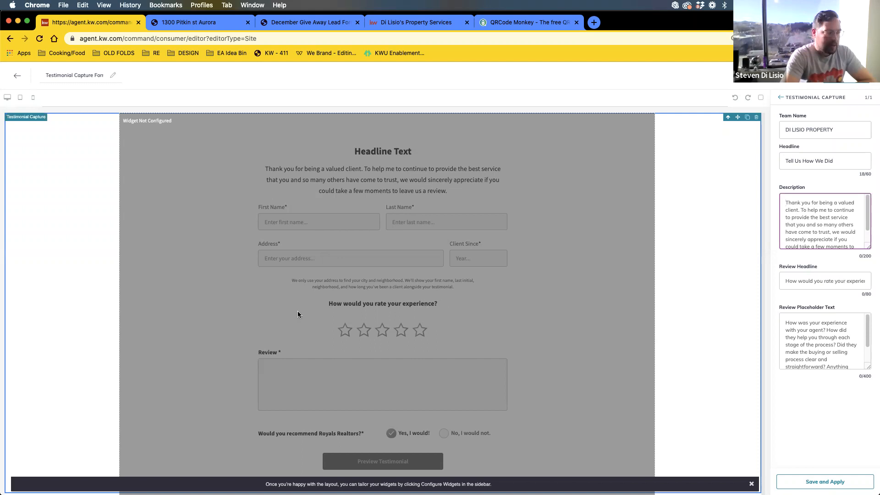
left_click(818, 274)
scroll(827, 329, "down", 3)
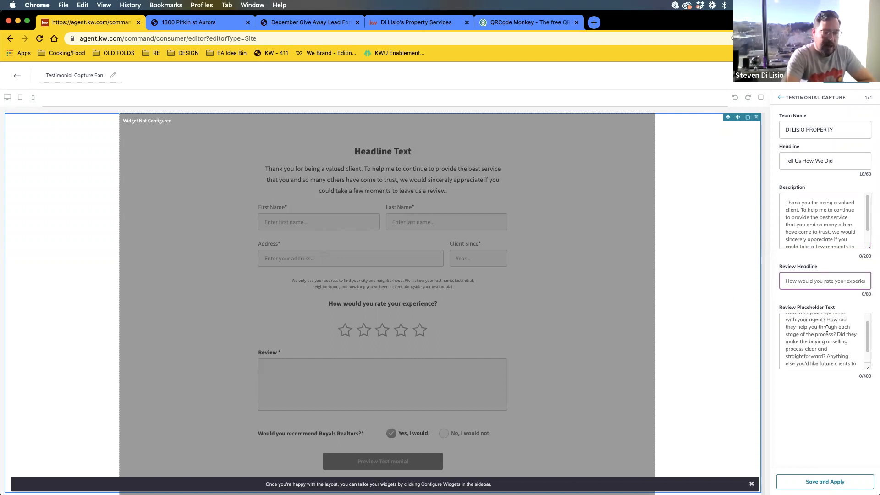
scroll(788, 338, "up", 3)
left_click(809, 333)
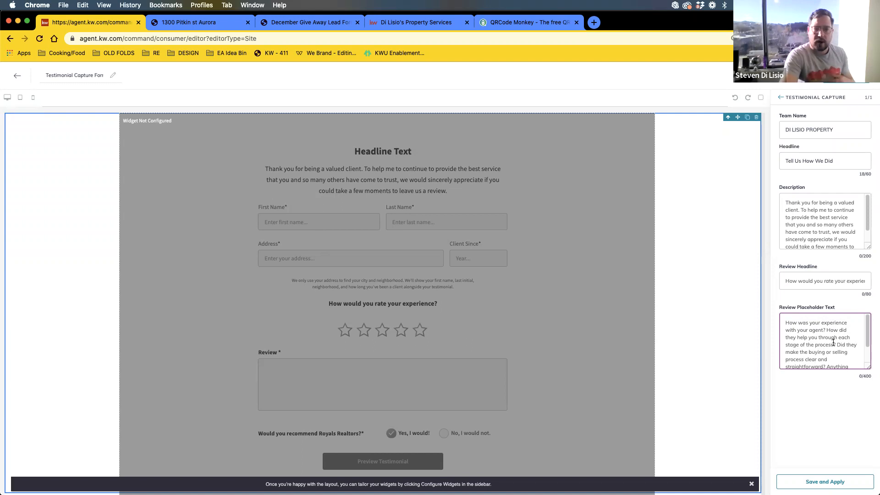
scroll(834, 340, "down", 2)
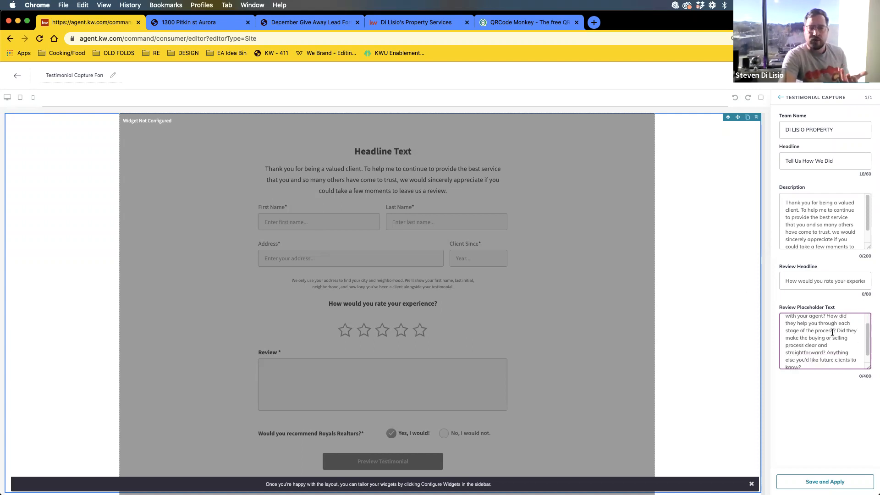
scroll(833, 333, "up", 2)
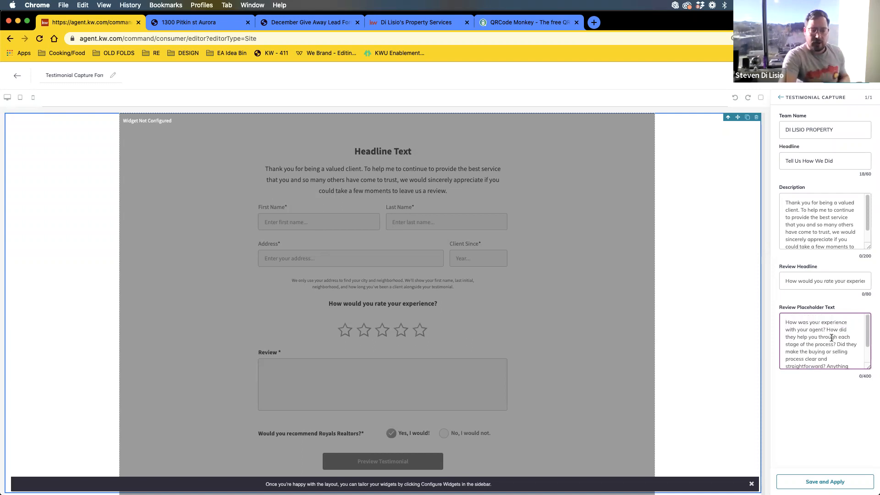
scroll(848, 342, "down", 2)
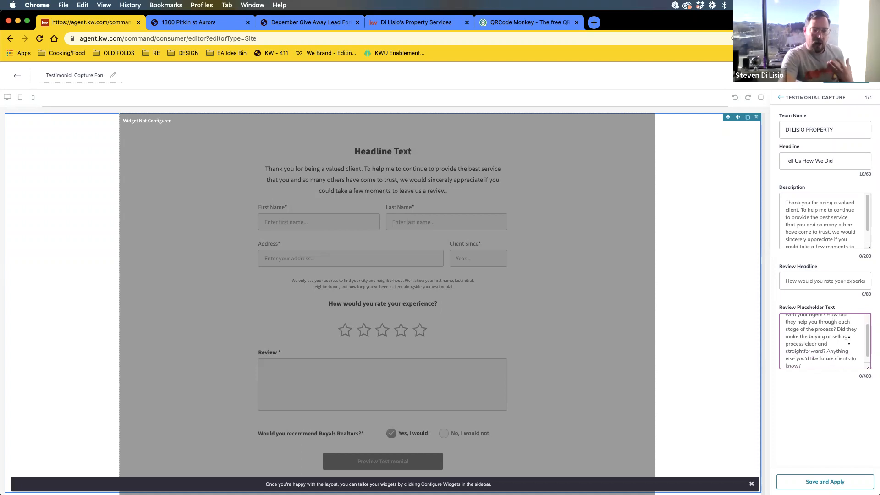
scroll(847, 341, "down", 1)
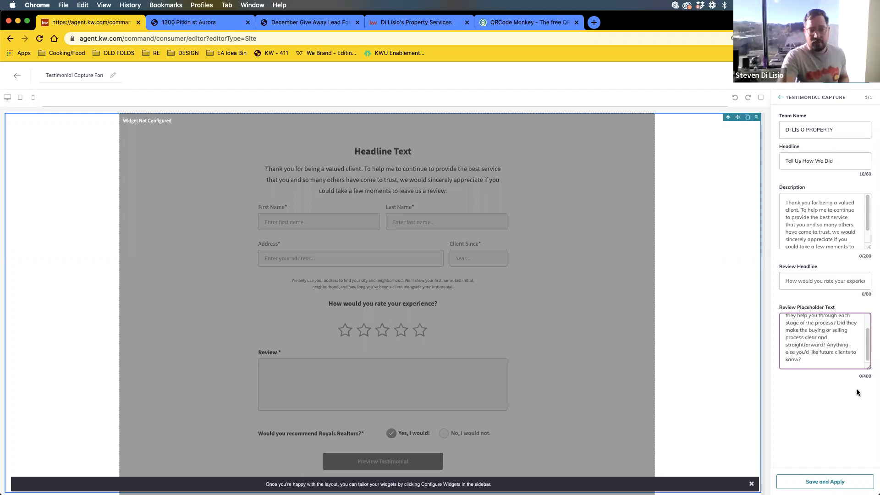
left_click(826, 482)
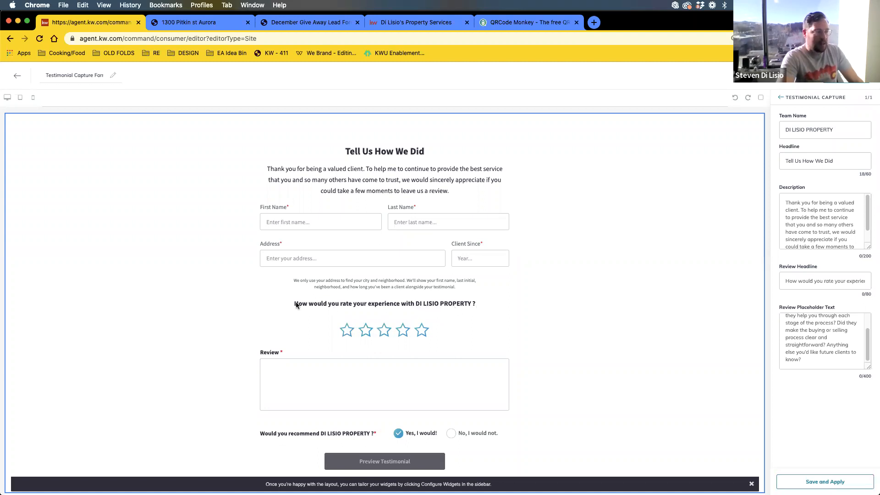
- Check the 'Tell Us How We Did' preview, test its Address field, and save and apply again
left_click(817, 281)
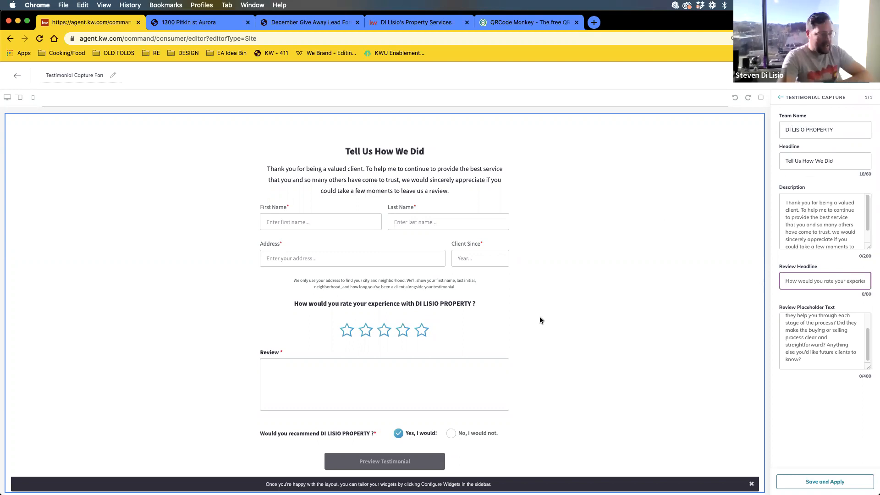
left_click(415, 301)
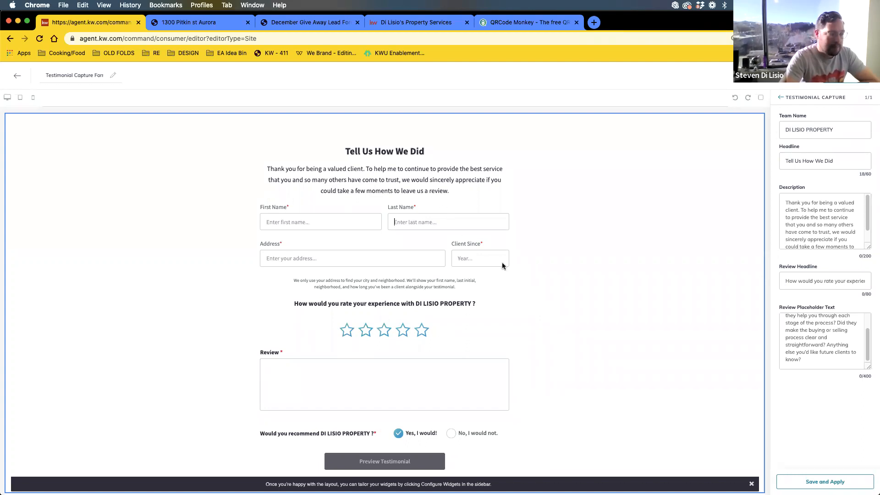
left_click(339, 254)
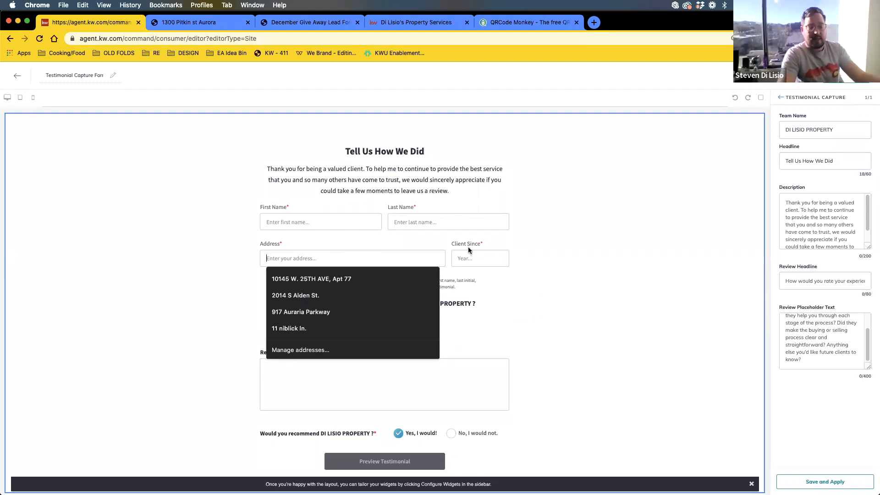
left_click(825, 482)
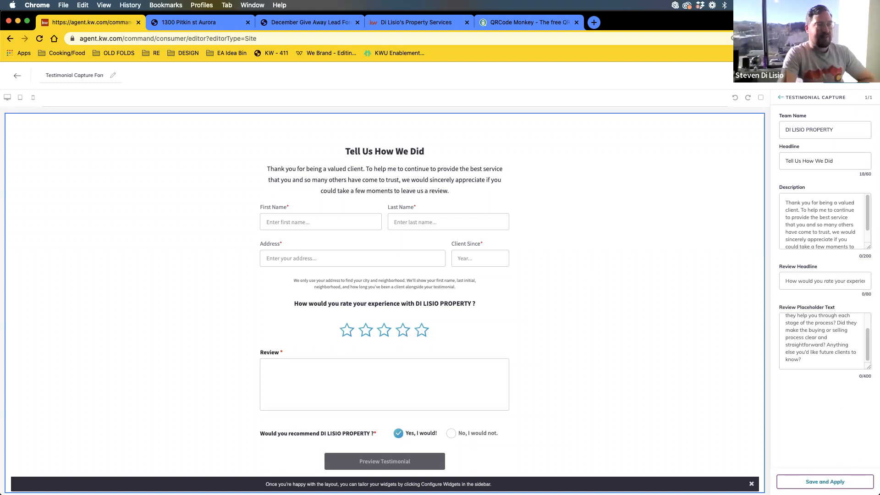
- Finish saving the widget settings and start publishing the Testimonial Capture Form page
left_click(835, 480)
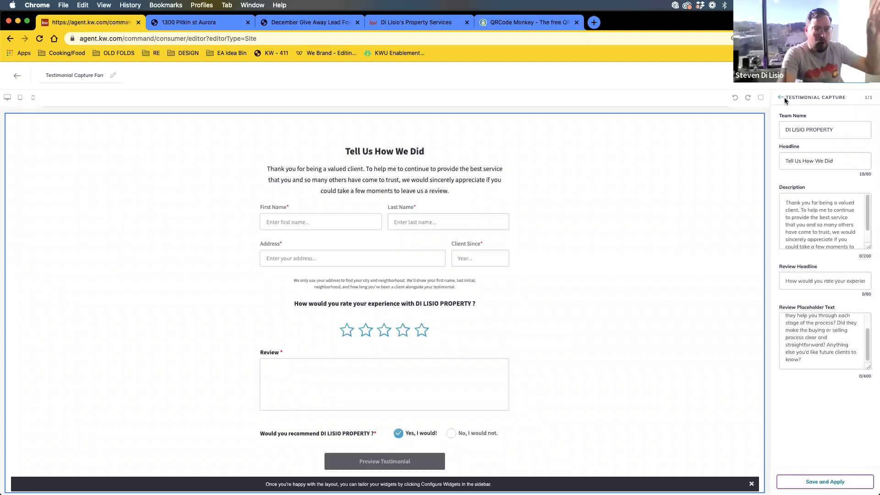
left_click(782, 97)
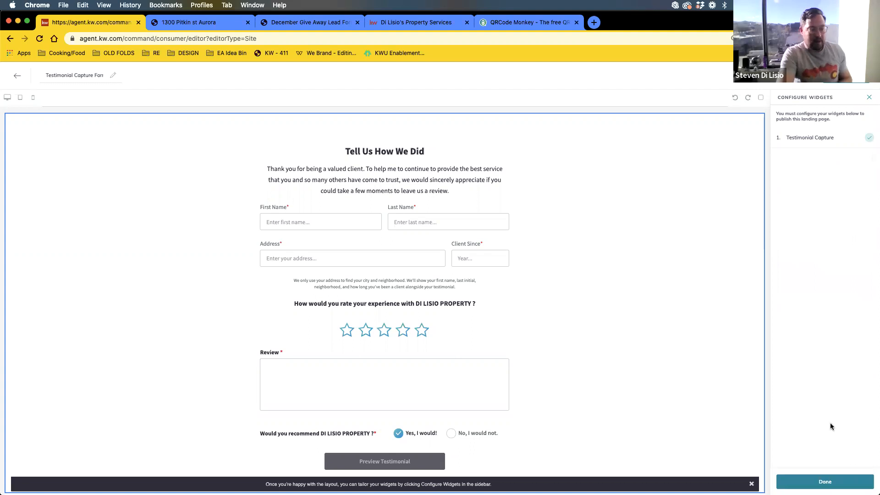
left_click(825, 482)
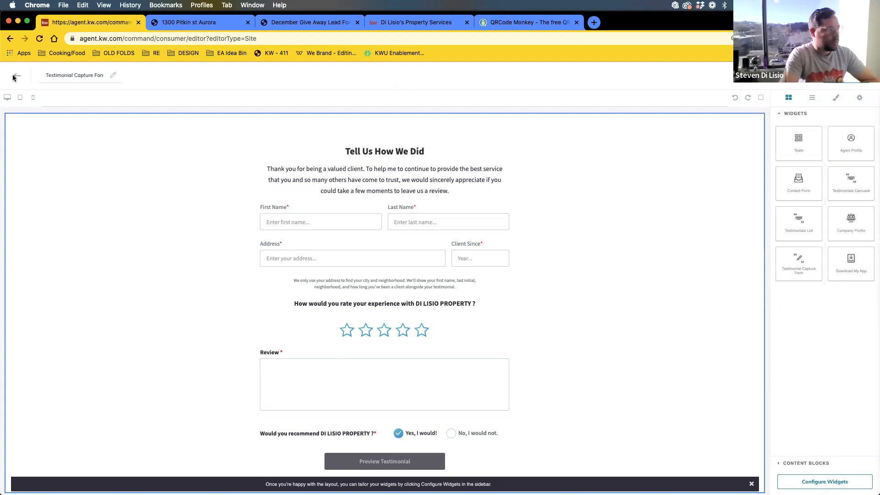
left_click(94, 75)
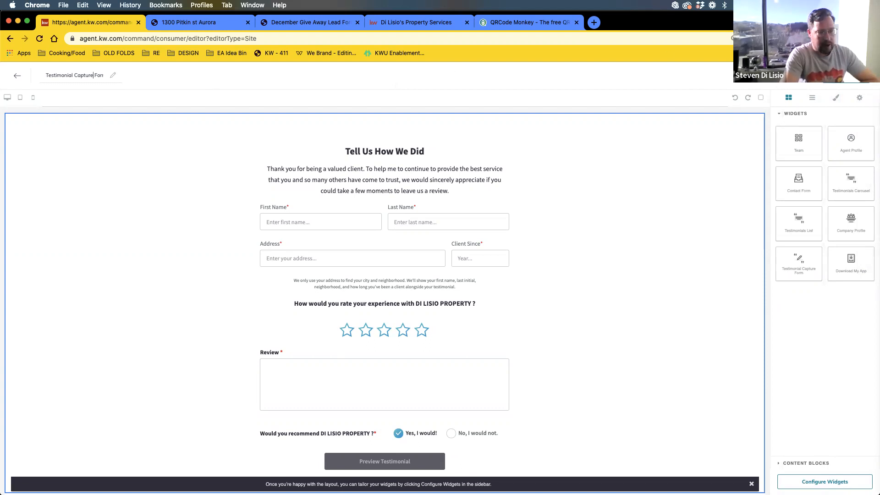
left_click(846, 76)
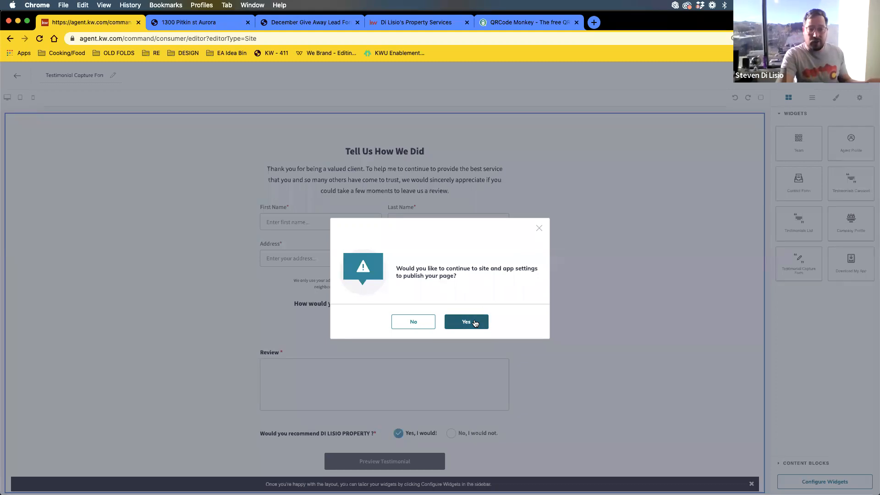
- Confirm publishing and view the Agent Site Pages list with Testimonial Capture Form on top
left_click(474, 323)
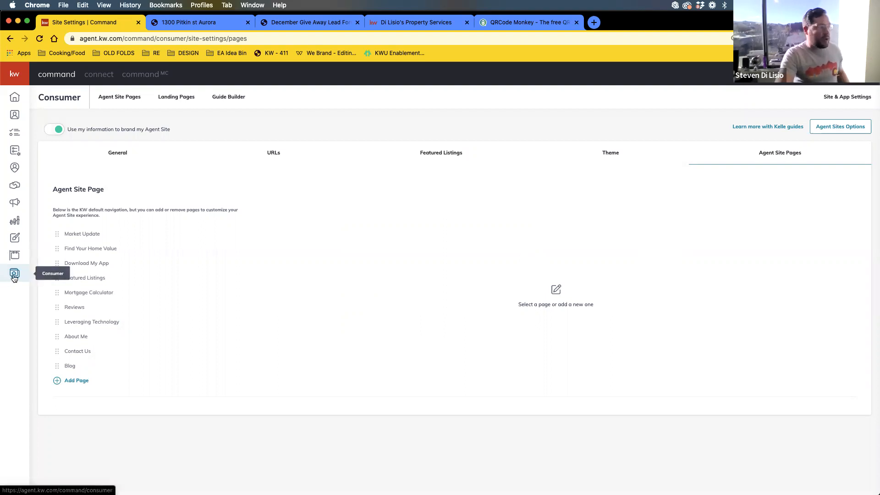
left_click(14, 277)
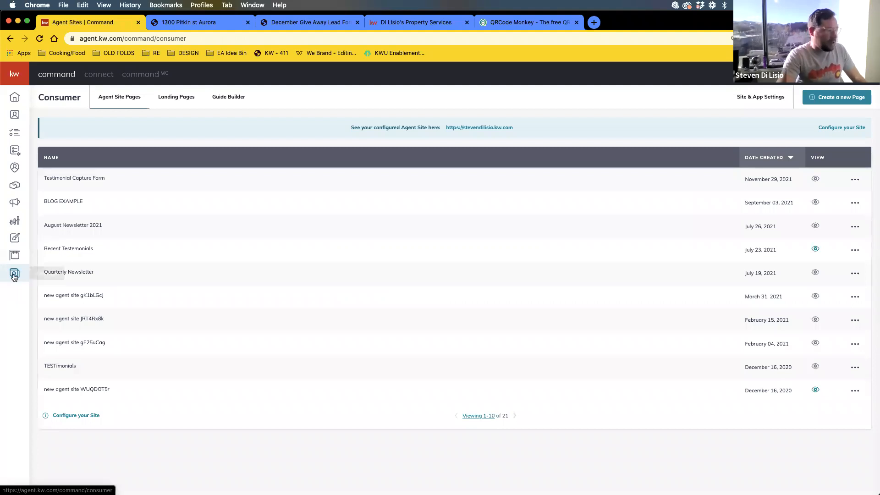
left_click_drag(72, 178, 137, 180)
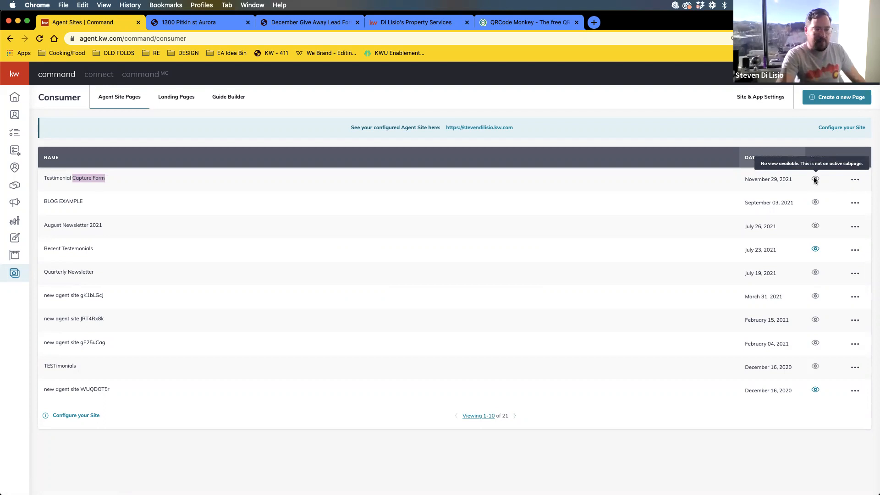
left_click(149, 181)
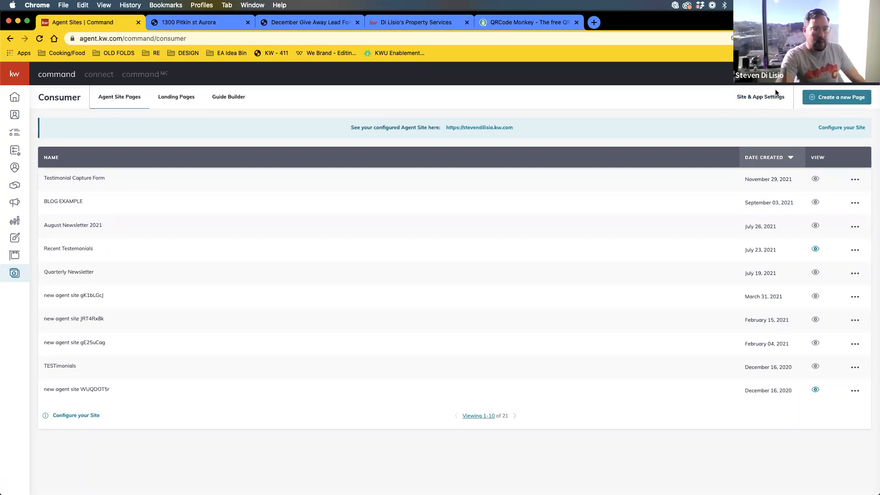
- Open the Agent Site Pages navigation settings and compare them with the live site's nav menu
left_click(752, 101)
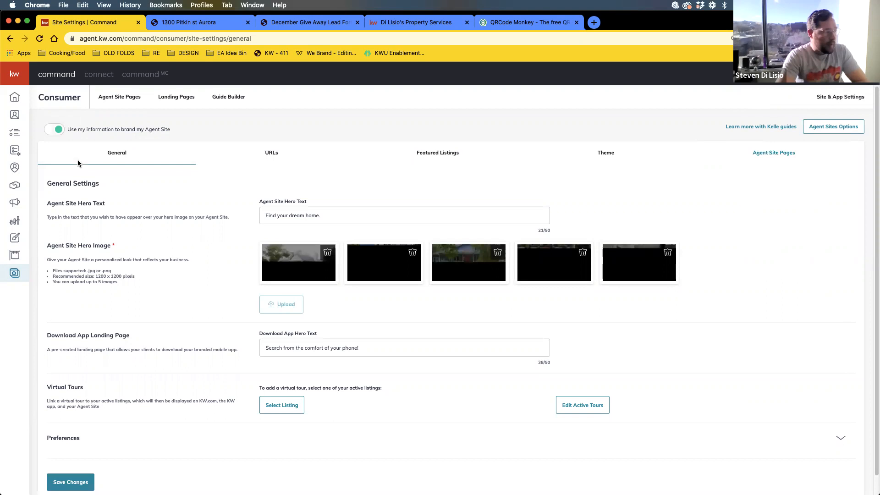
left_click(778, 156)
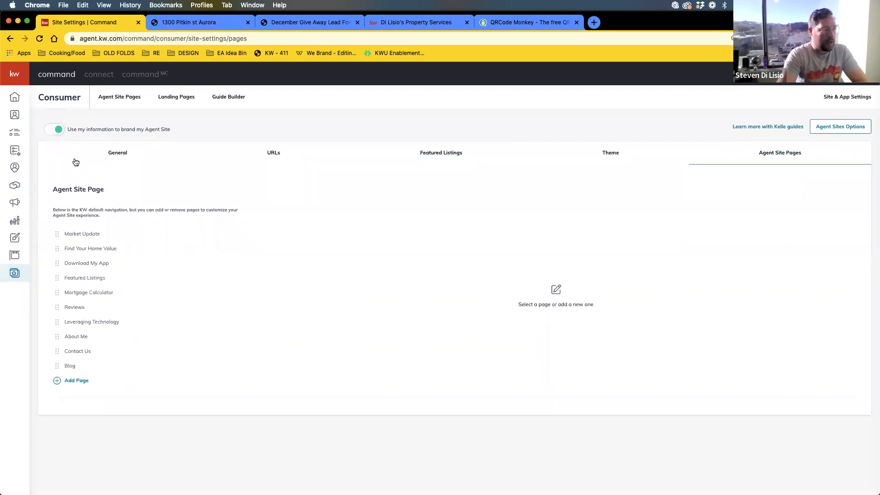
left_click(395, 22)
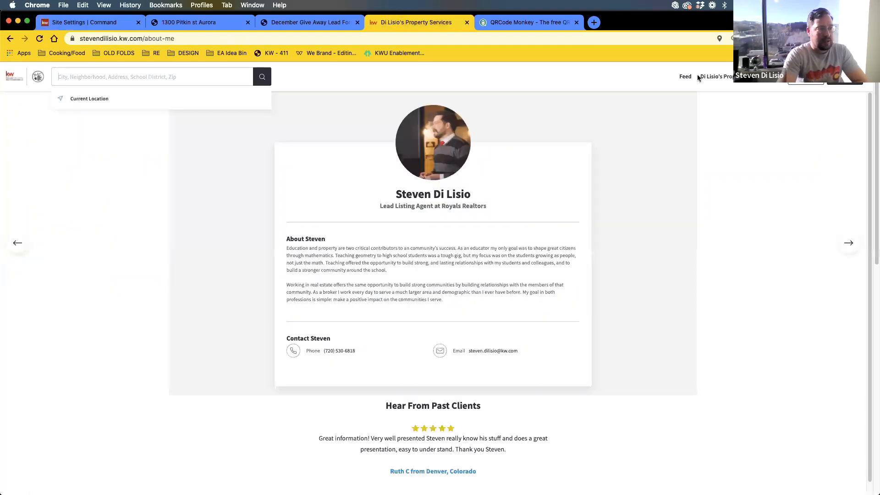
left_click(729, 79)
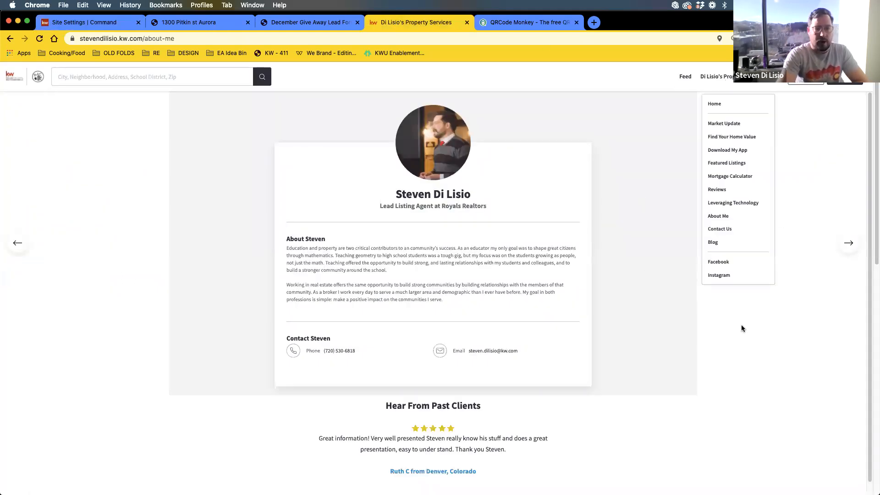
left_click(84, 22)
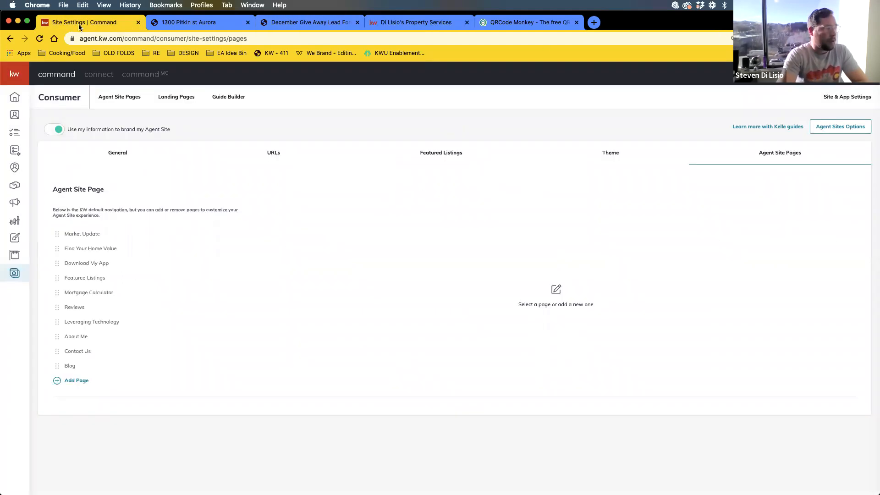
- Move Market Update below Blog and inspect its title, slug and SEO settings alongside other pages
left_click_drag(56, 234, 50, 367)
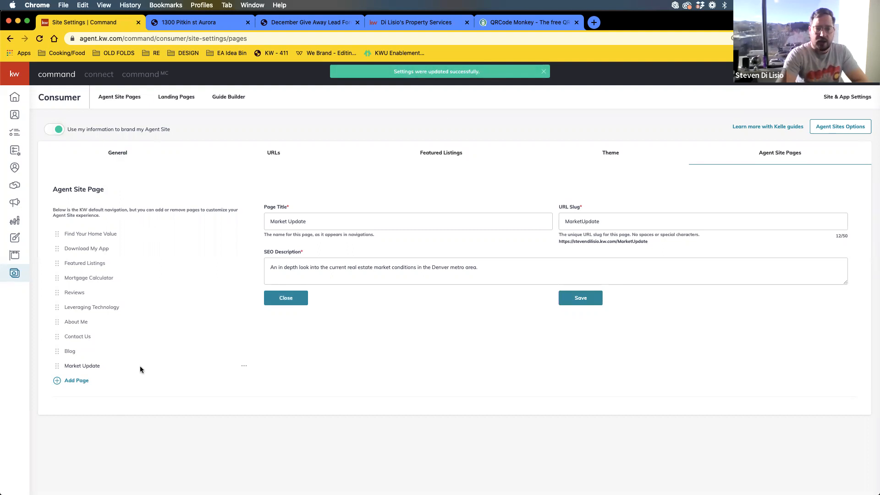
left_click(85, 370)
left_click(315, 223)
left_click(603, 221)
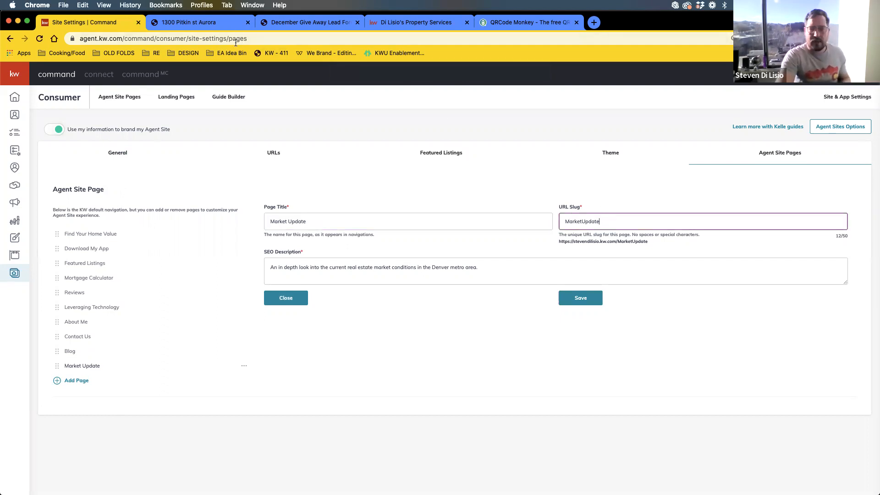
double_click(314, 267)
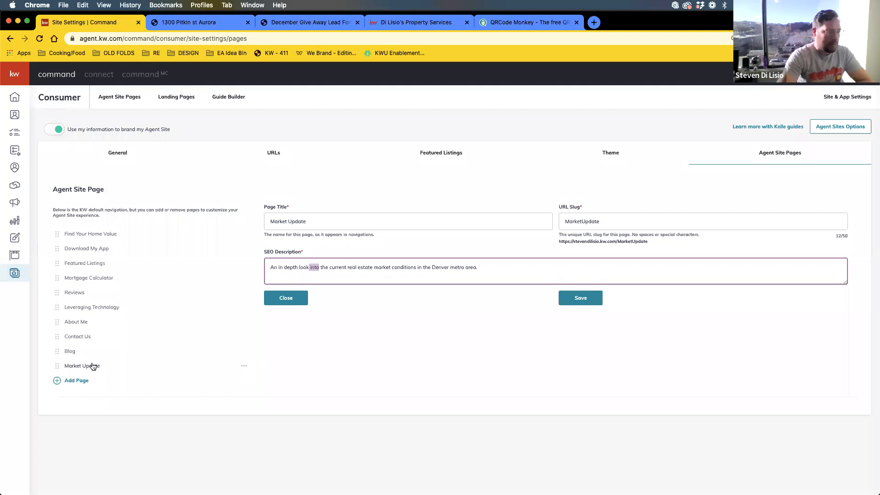
left_click(69, 352)
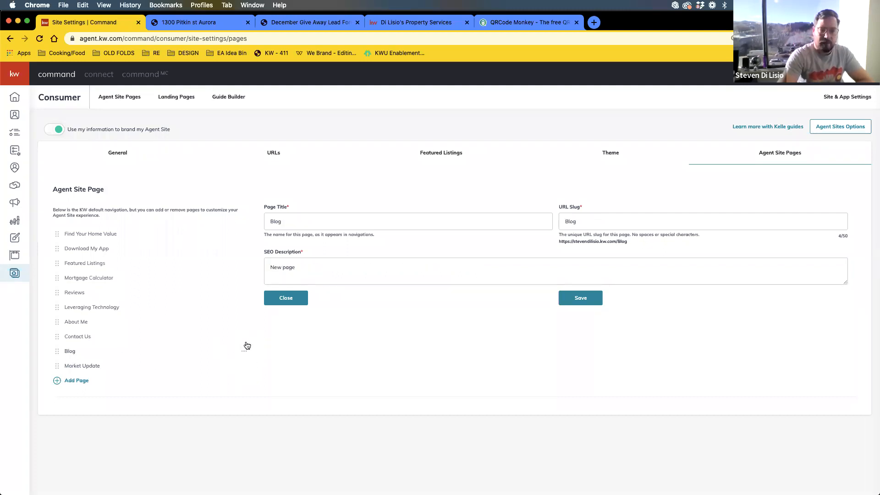
left_click(92, 308)
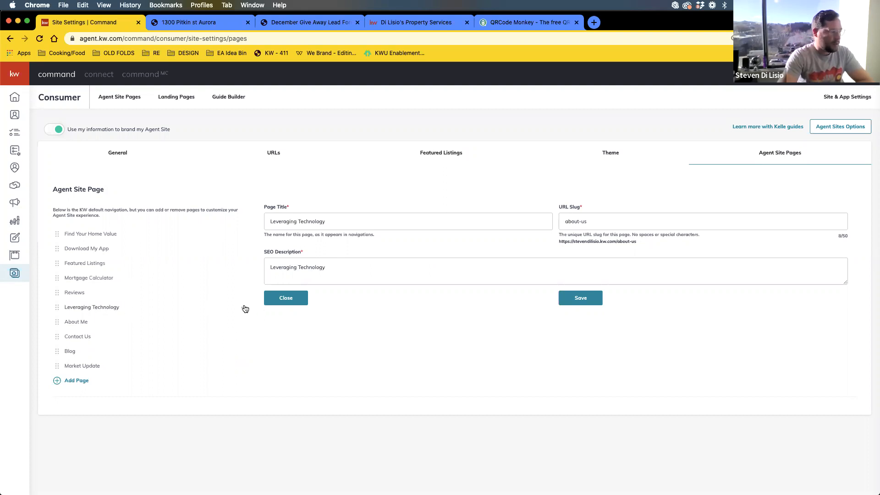
left_click(81, 294)
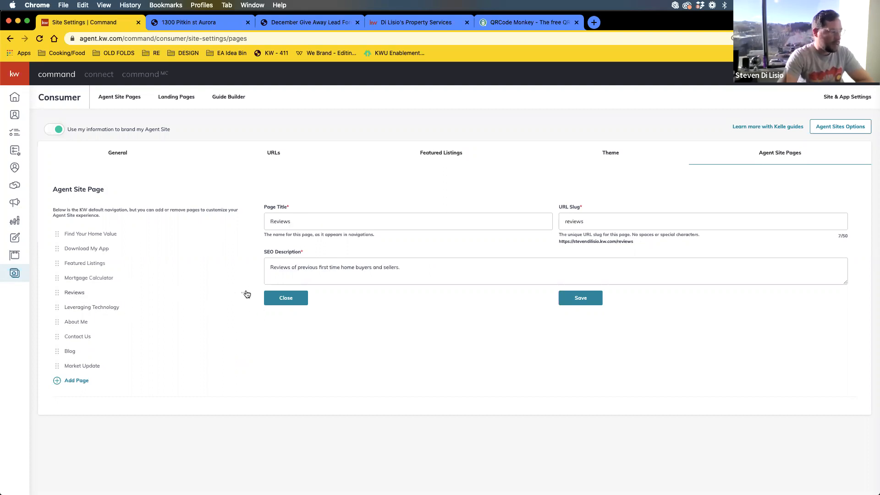
left_click(87, 367)
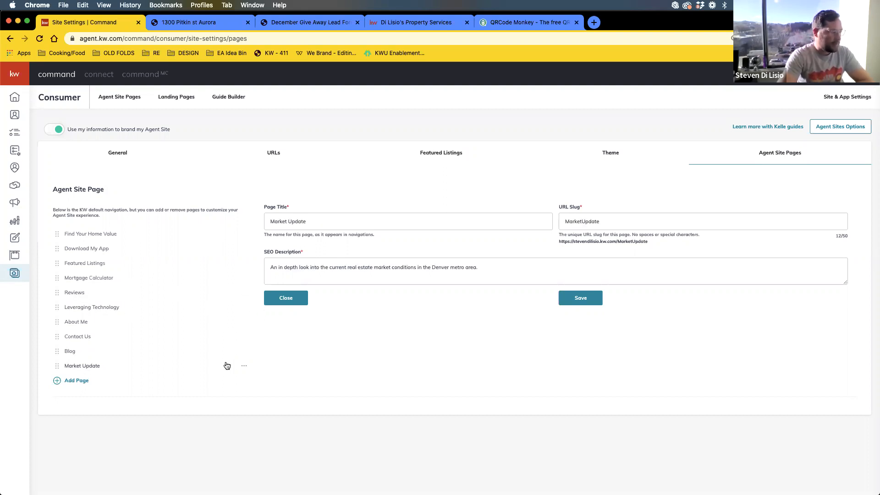
- Open Market Update's Select Page chooser listing Testimonial Capture Form, then close it unchanged
left_click(243, 367)
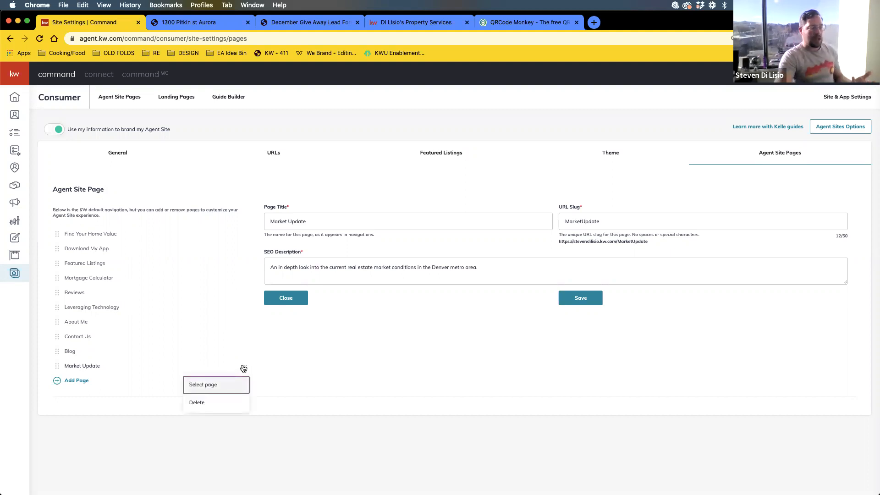
left_click(209, 389)
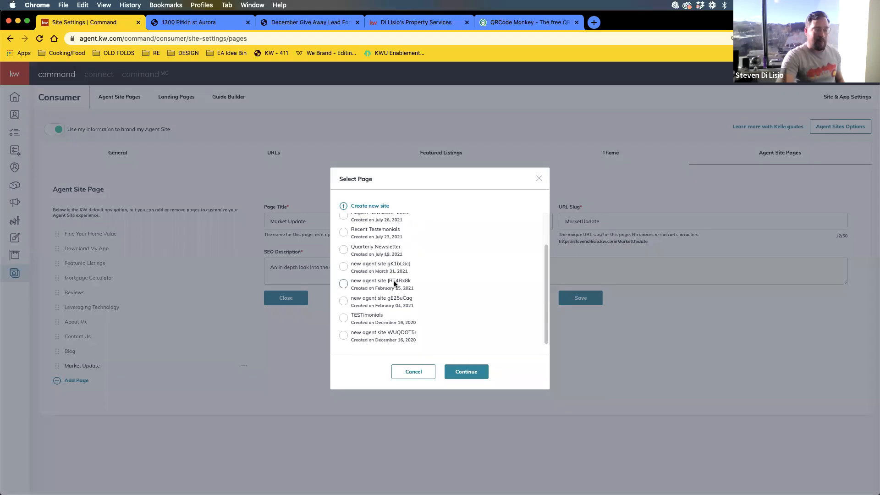
scroll(392, 279, "up", 2)
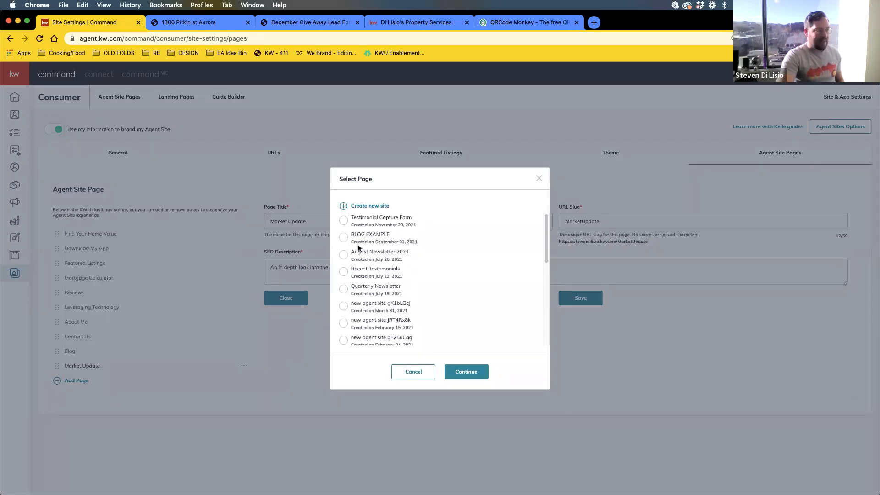
scroll(374, 285, "down", 10)
scroll(376, 293, "up", 5)
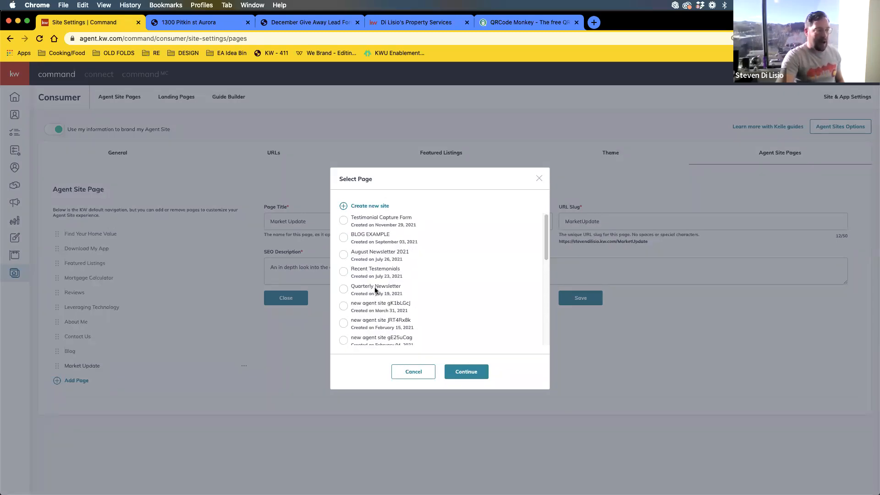
scroll(381, 277, "down", 6)
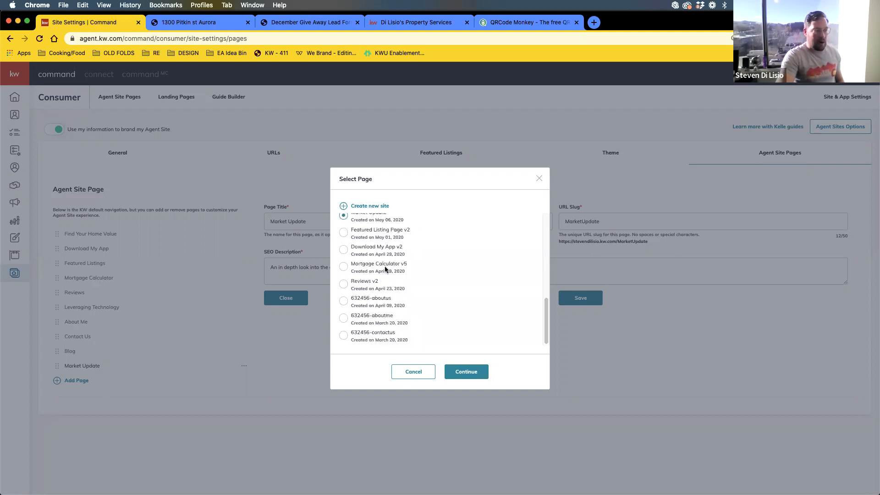
scroll(387, 267, "up", 10)
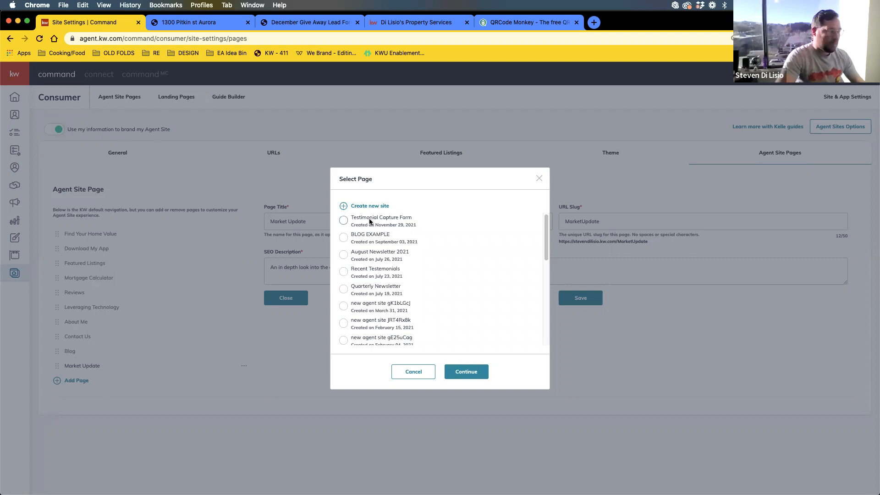
left_click(539, 179)
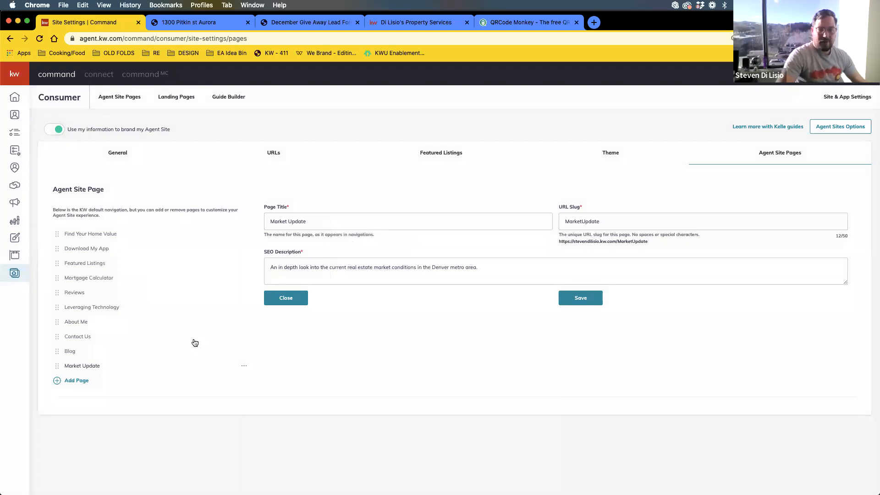
- Add a new navigation page linked to the Testimonial Capture Form
left_click(76, 381)
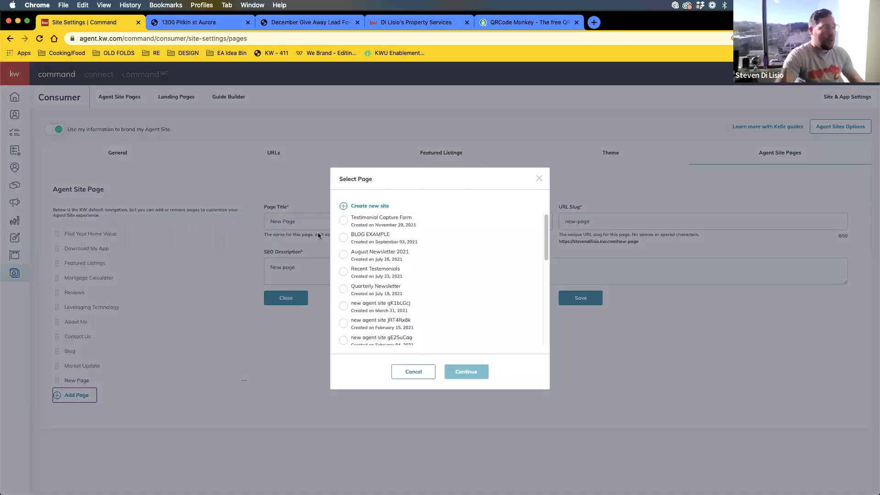
left_click(345, 222)
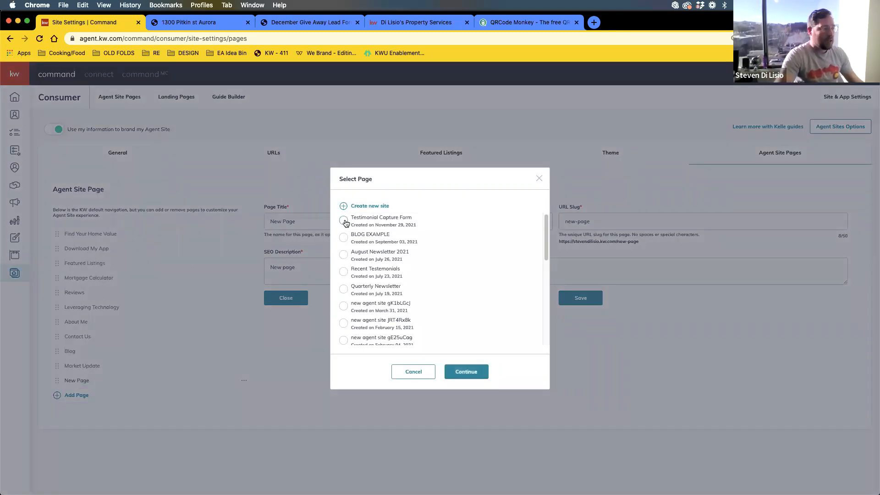
left_click(466, 374)
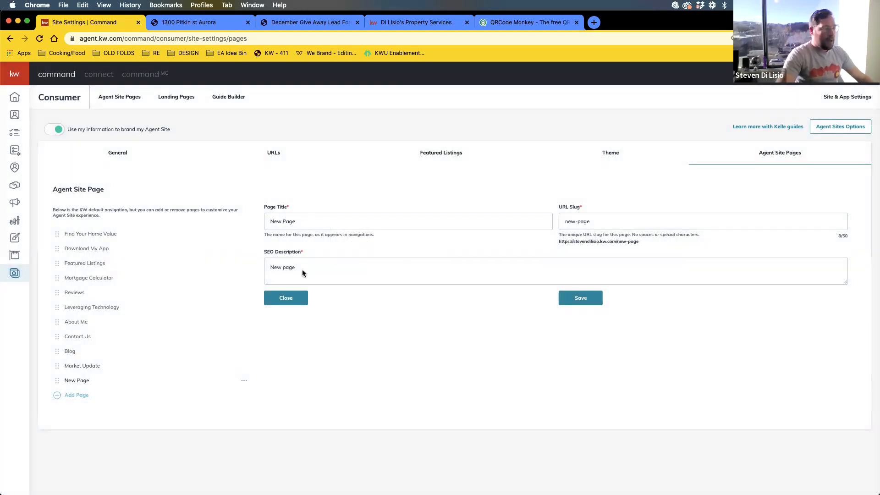
- Title the page 'Leave a Review' with slug 'leaveareview' and a review-request SEO description
triple_click(293, 224)
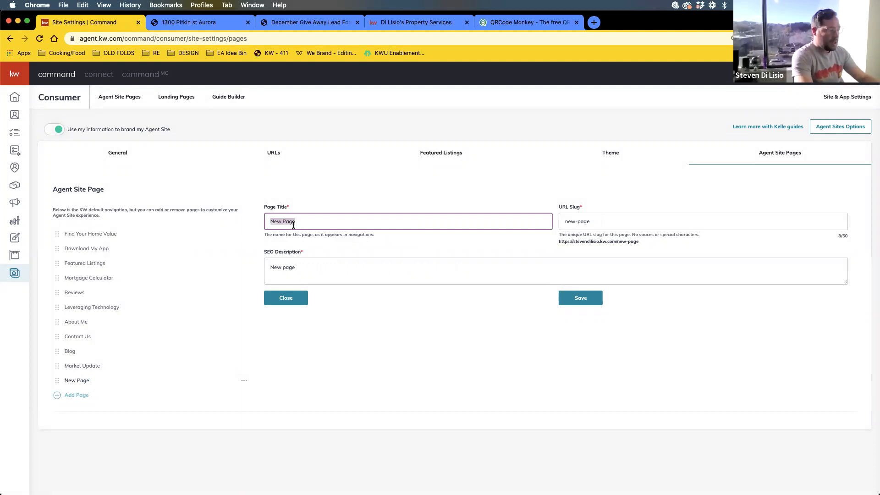
type("Leave a Review")
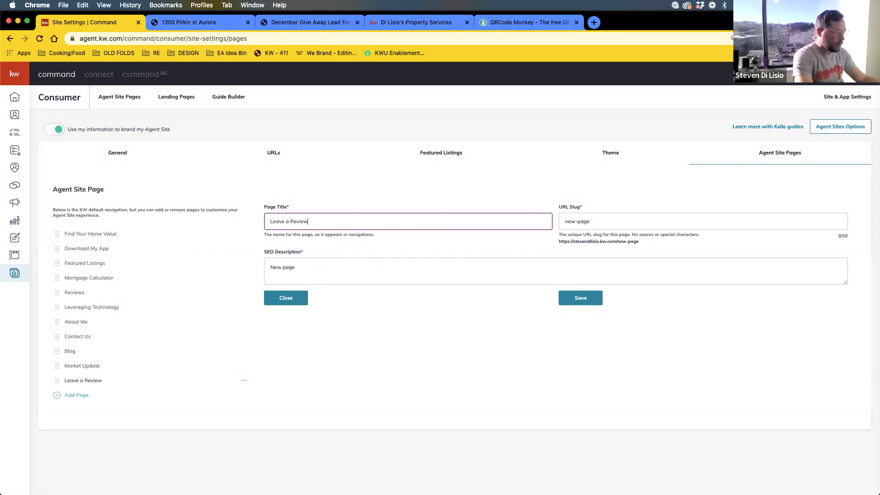
key("Tab")
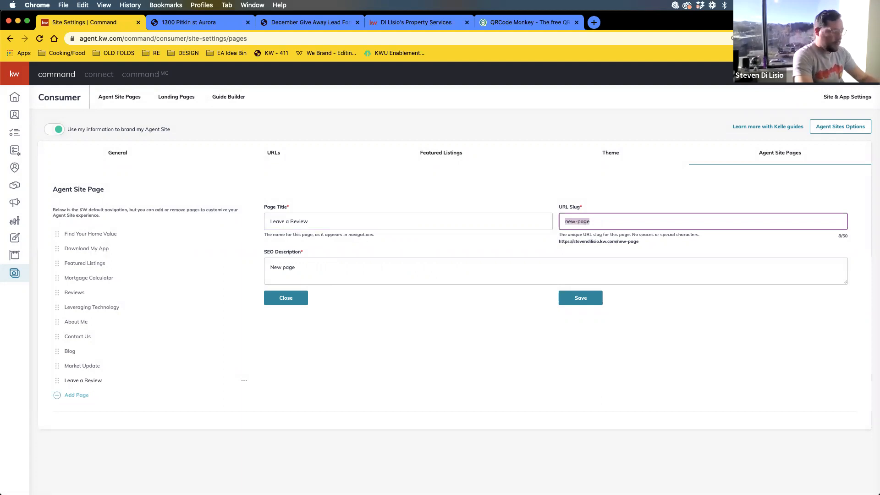
type("leaveareview")
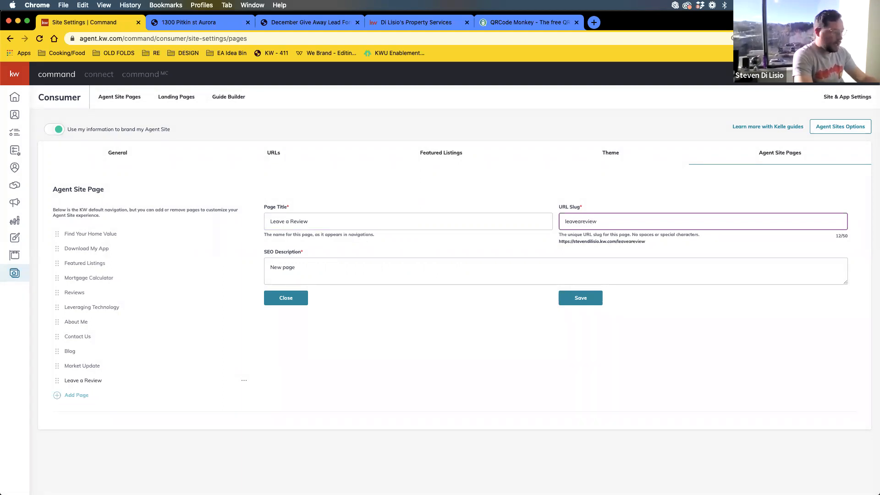
key("Tab")
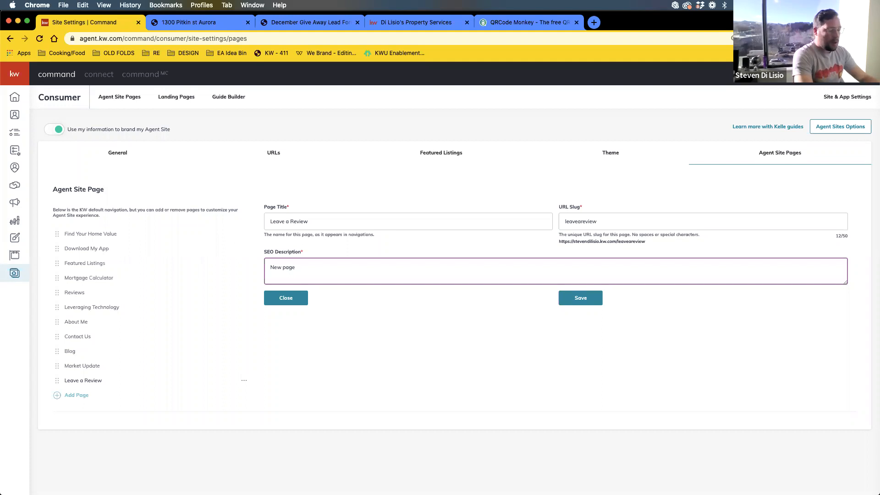
key("BackSpace")
key("BackSpace")
key("BackSpace")
type("leav")
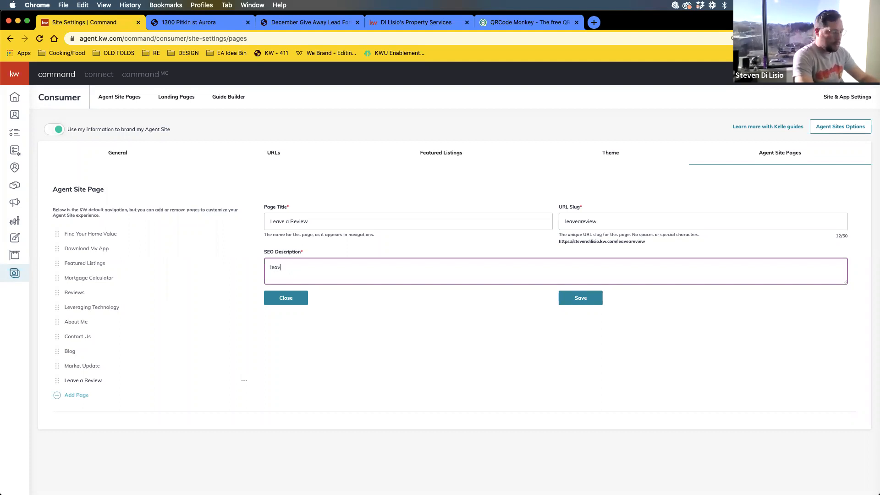
type("e a revew2")
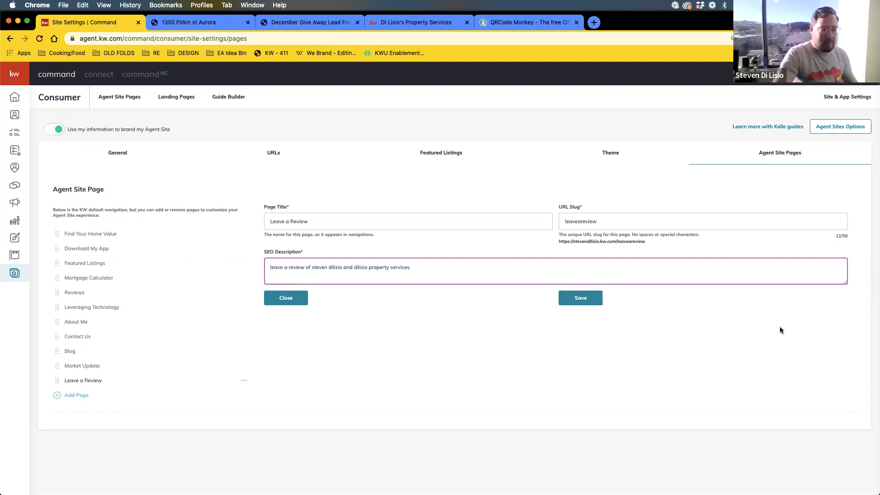
- Save the page, then reload the live agent site and check its nav menu for Leave A Review
left_click(581, 300)
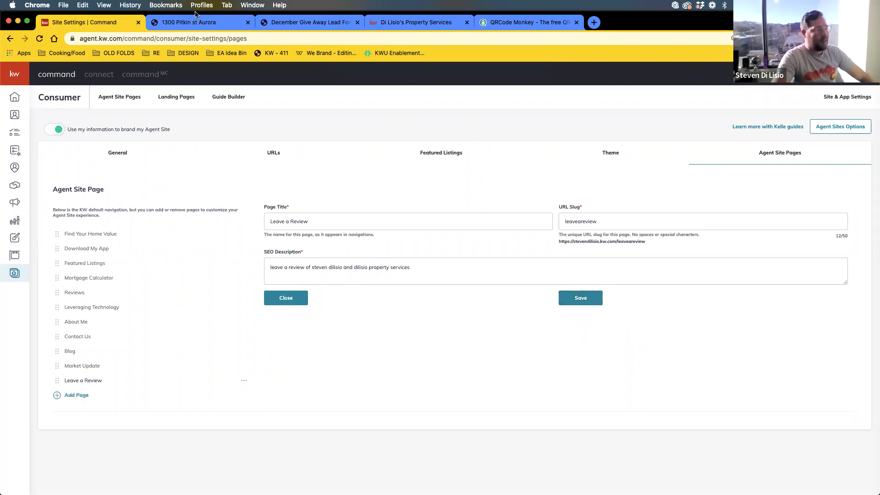
left_click(438, 23)
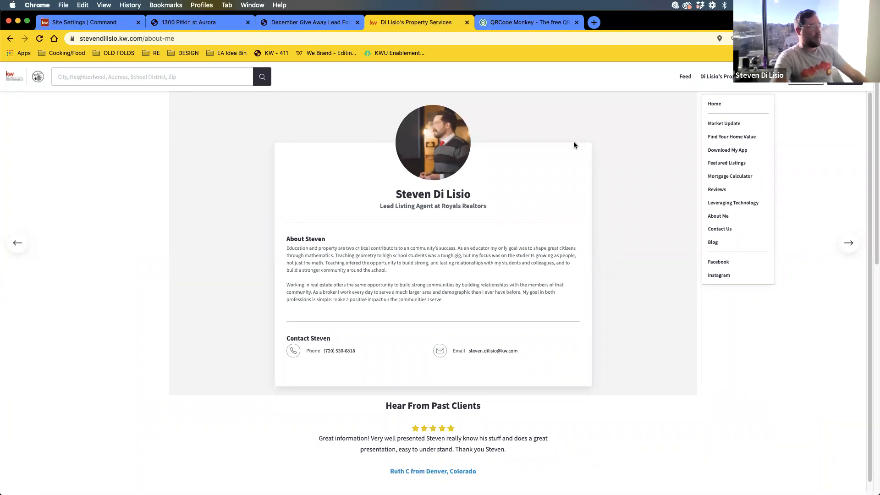
left_click(40, 40)
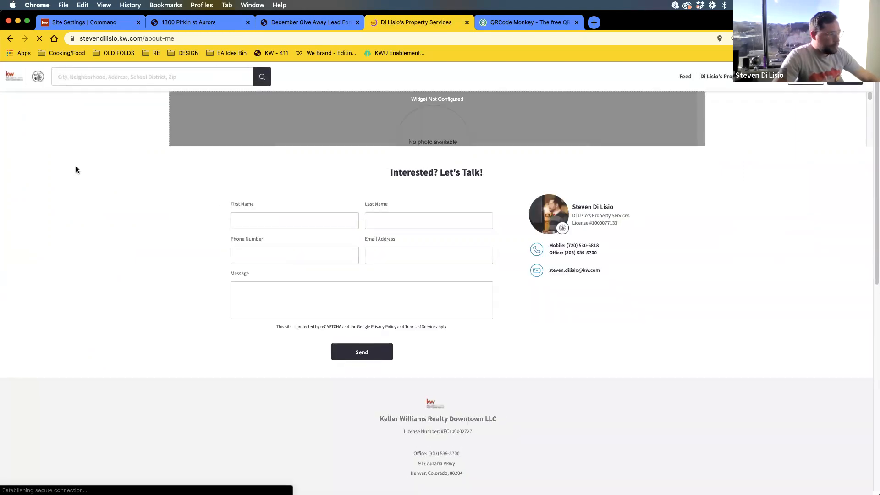
mouse_move(732, 76)
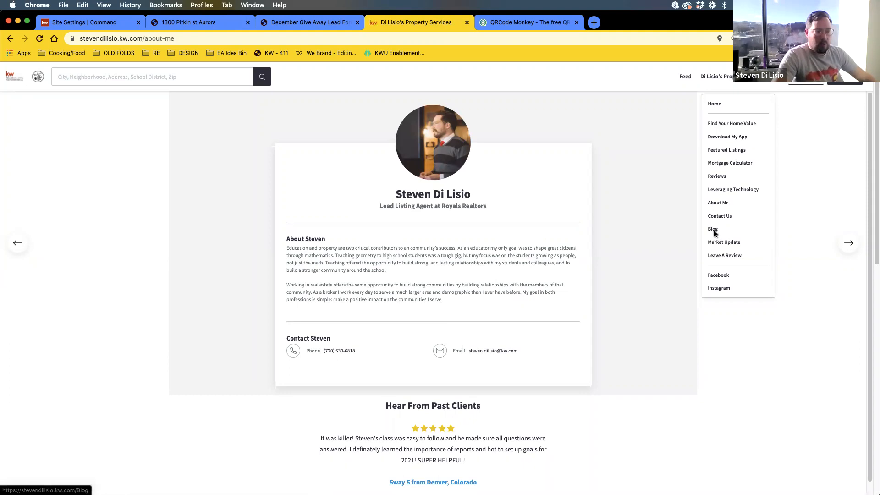
- Open the live Leave A Review page and scroll through its Tell Us How We Did form
left_click(727, 258)
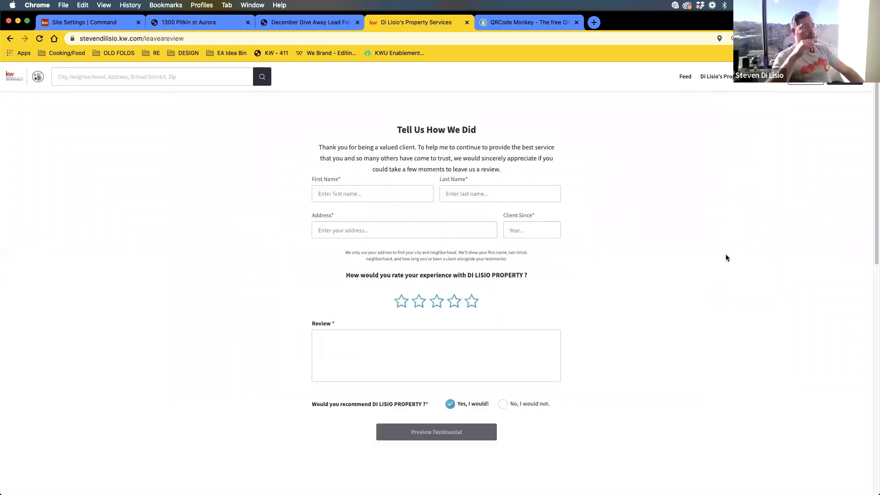
scroll(726, 258, "down", 6)
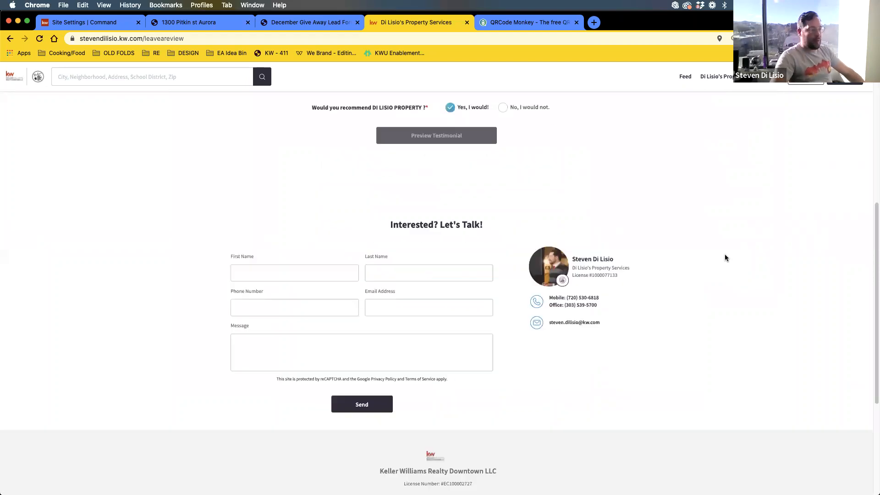
scroll(723, 254, "up", 6)
scroll(720, 253, "down", 10)
scroll(515, 219, "up", 6)
scroll(587, 227, "down", 6)
scroll(590, 227, "up", 10)
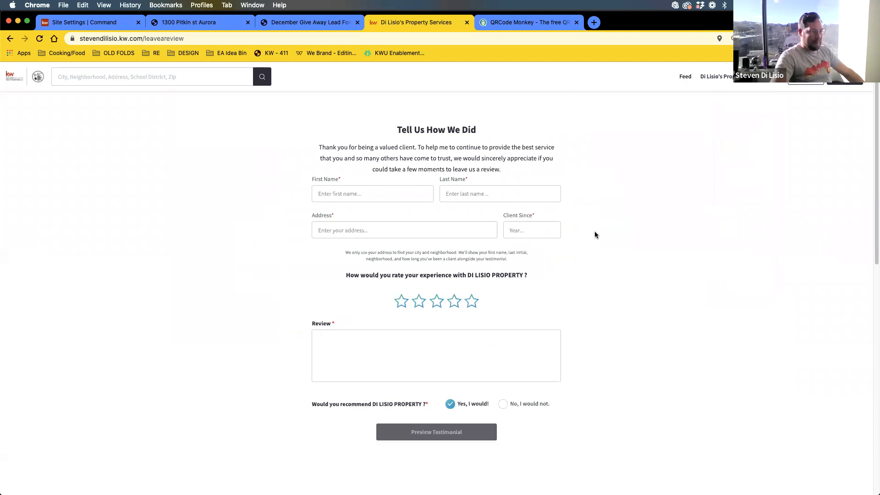
scroll(574, 214, "down", 10)
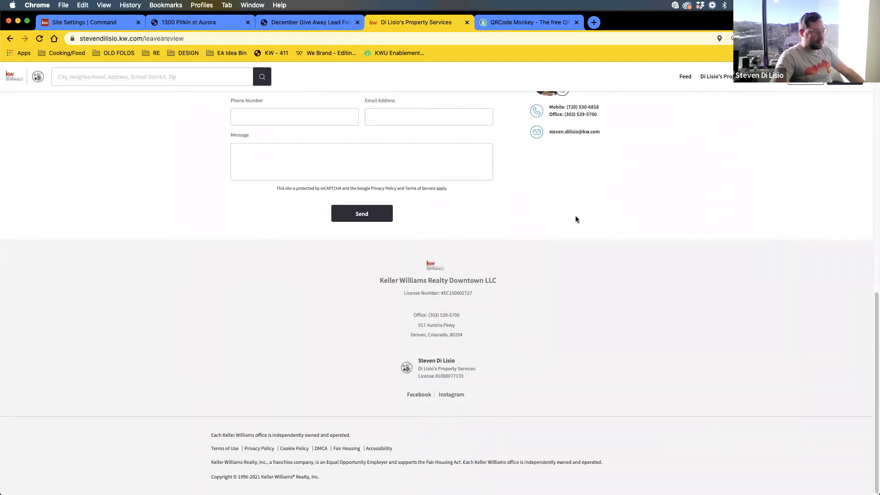
scroll(577, 217, "up", 10)
scroll(576, 217, "down", 10)
scroll(581, 220, "up", 10)
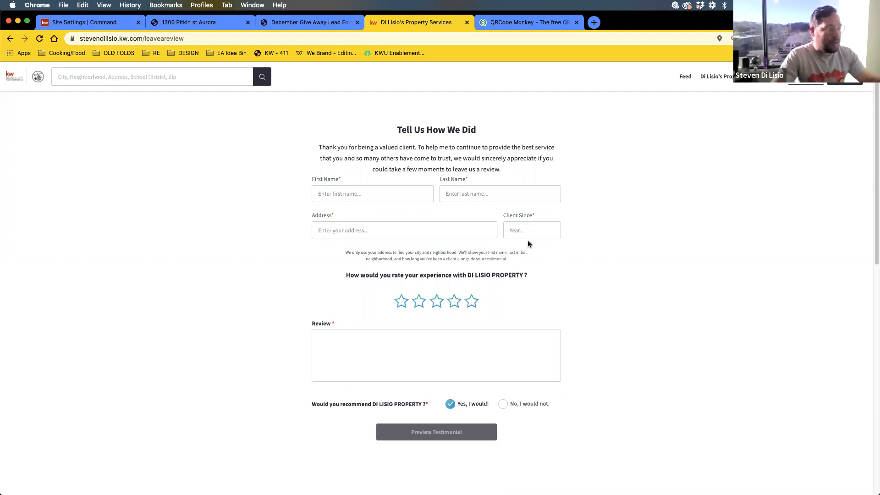
- Open the live Reviews page, load more reviews with Show More, and scroll through them
mouse_move(718, 81)
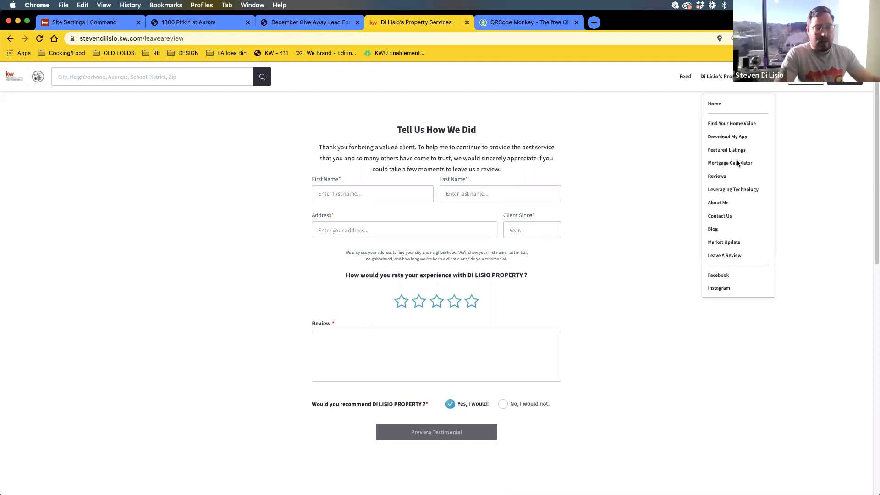
left_click(724, 179)
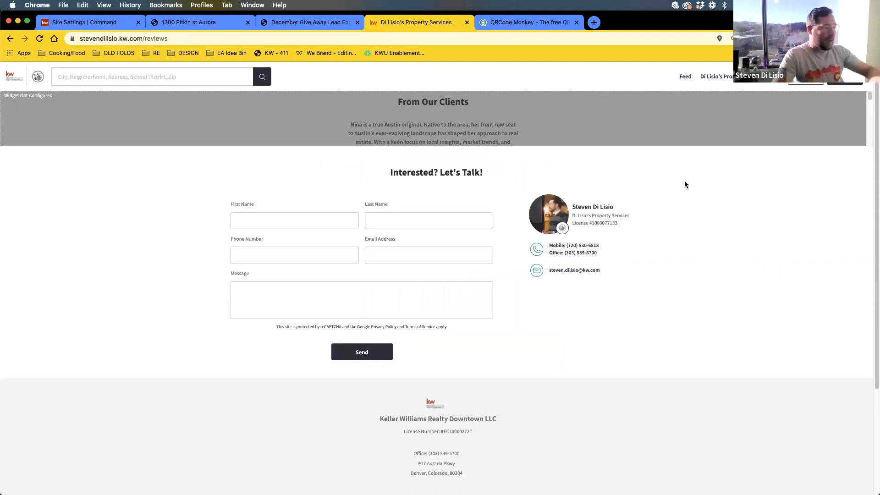
scroll(516, 326, "down", 4)
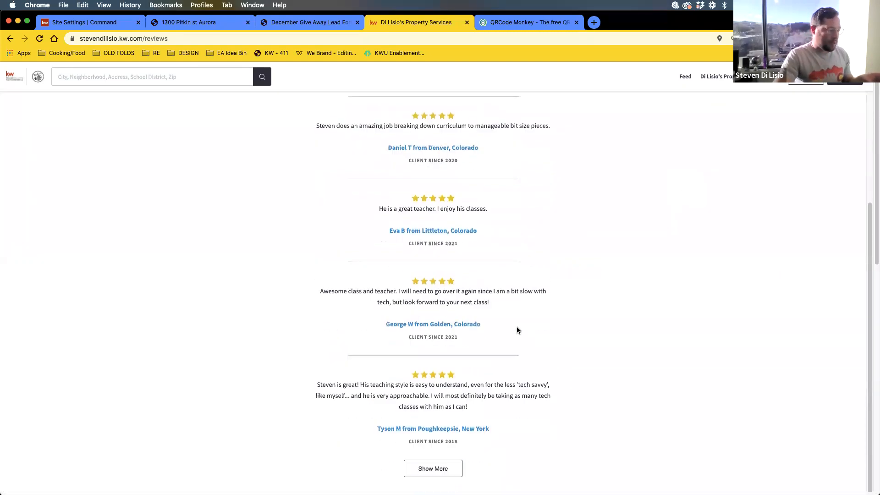
scroll(458, 312, "down", 4)
left_click(431, 309)
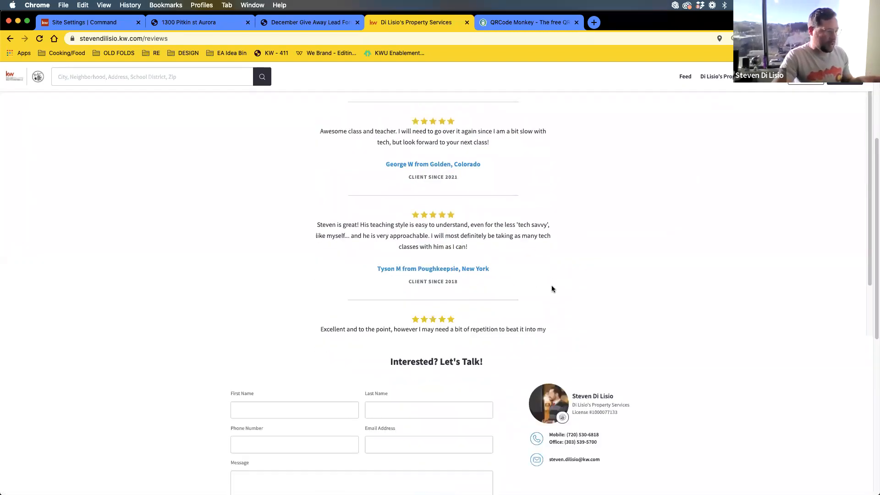
scroll(466, 273, "down", 5)
scroll(468, 274, "up", 8)
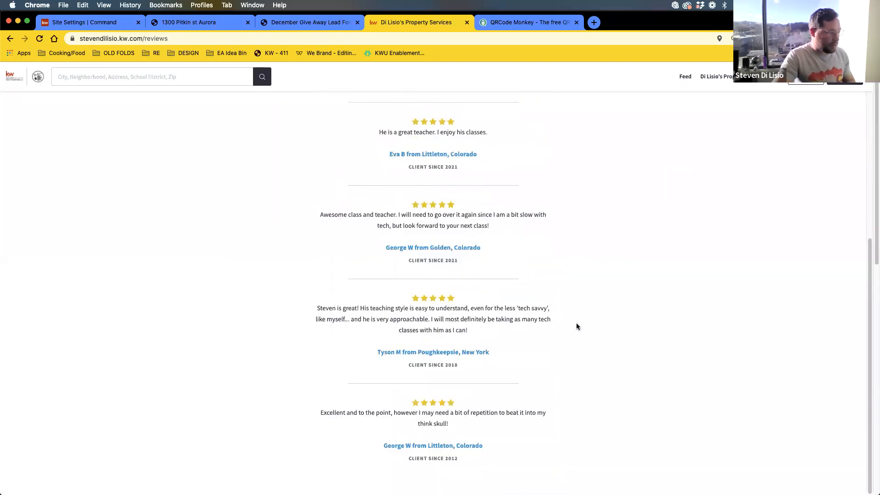
scroll(466, 290, "down", 6)
scroll(516, 337, "up", 8)
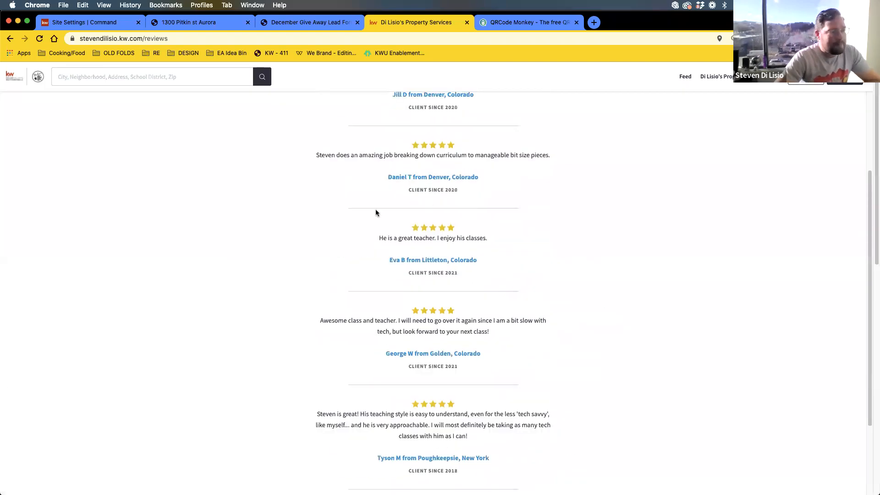
scroll(427, 310, "up", 1)
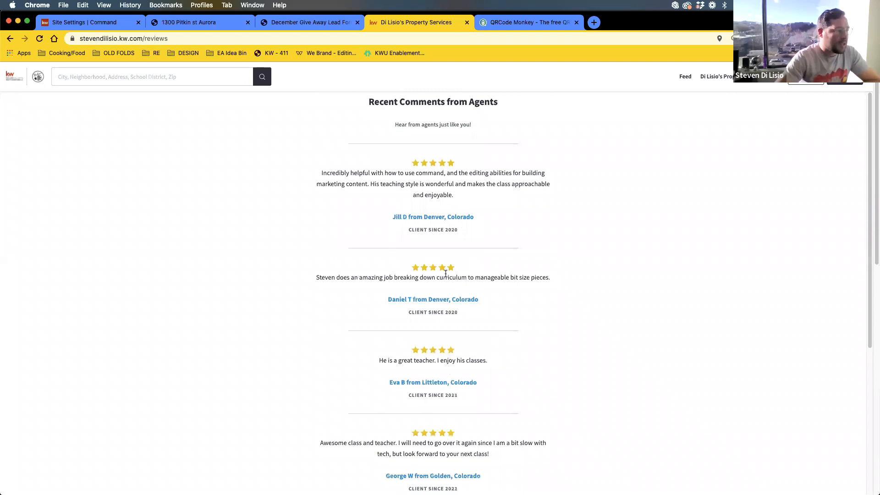
scroll(516, 323, "down", 15)
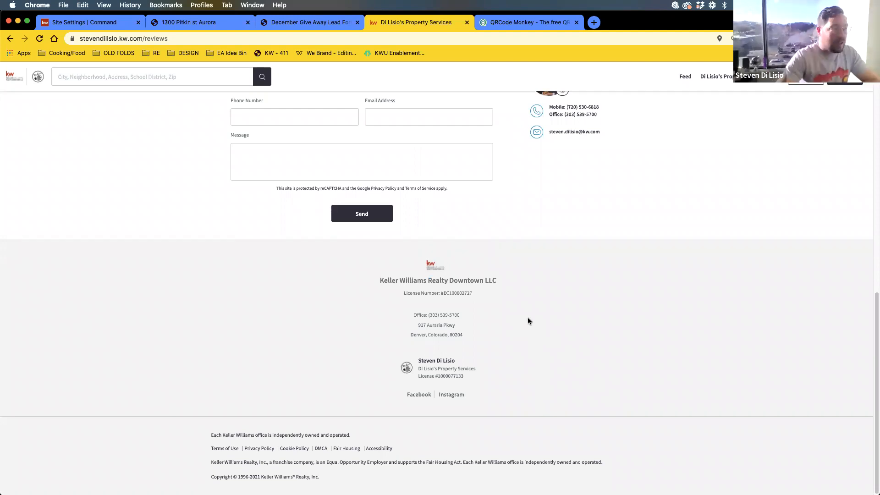
- Return to KW Command's Site Settings showing the Leave a Review page form
mouse_move(740, 87)
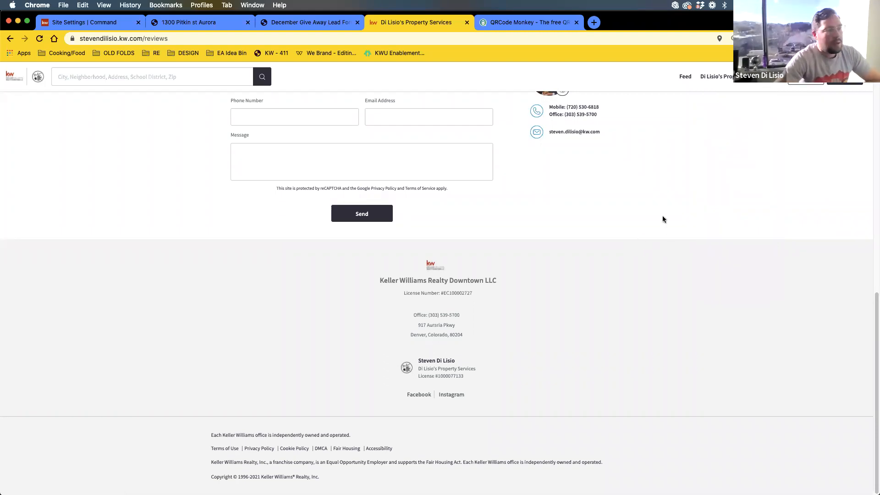
scroll(660, 211, "up", 10)
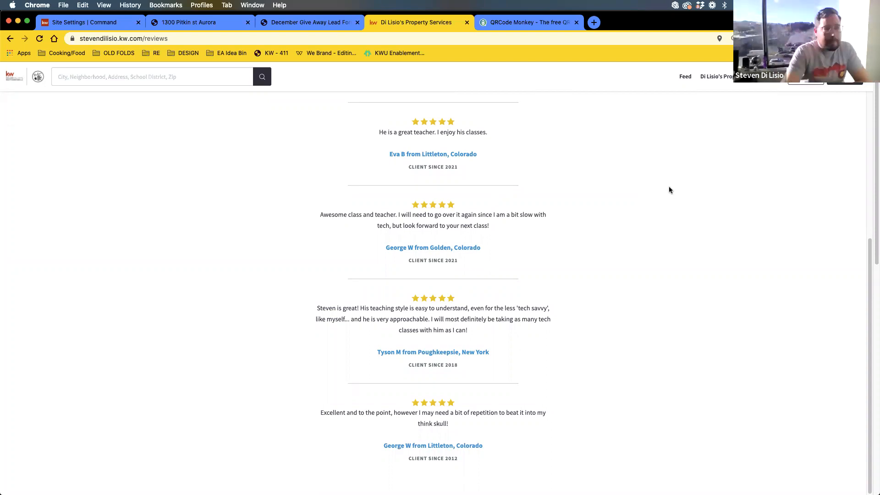
left_click(78, 27)
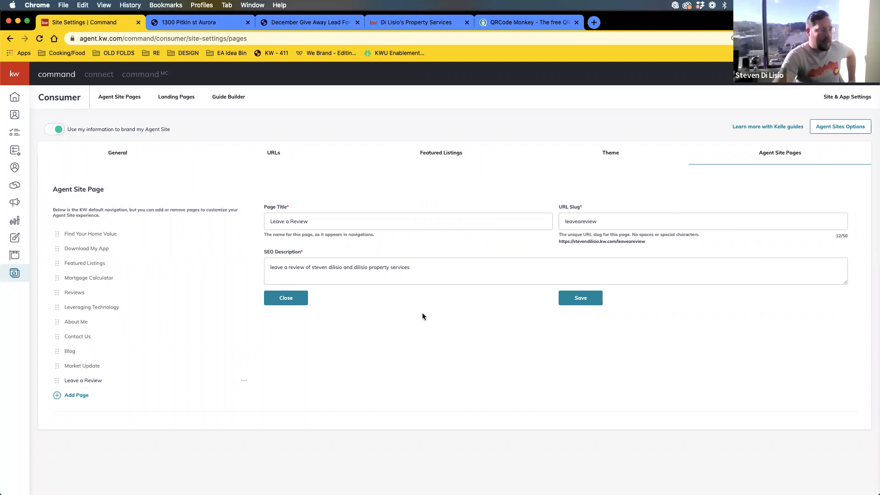
- Save the Leave a Review page's title, slug and description in Site Settings
left_click(581, 299)
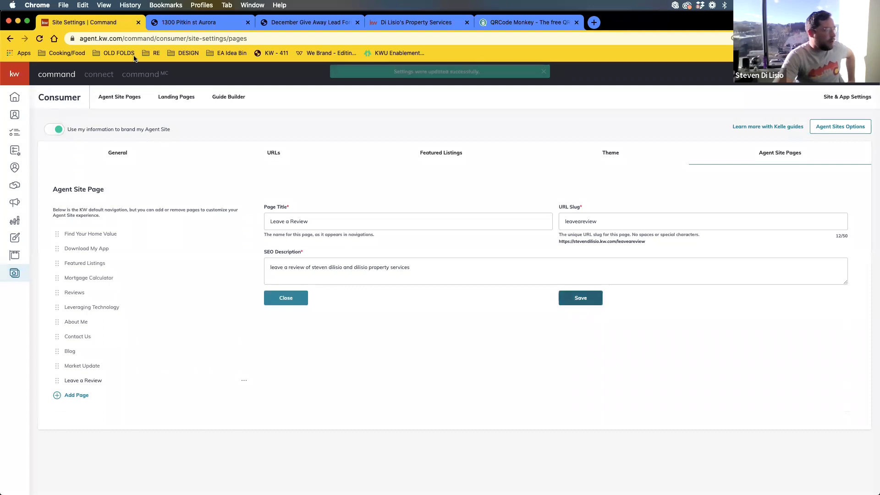